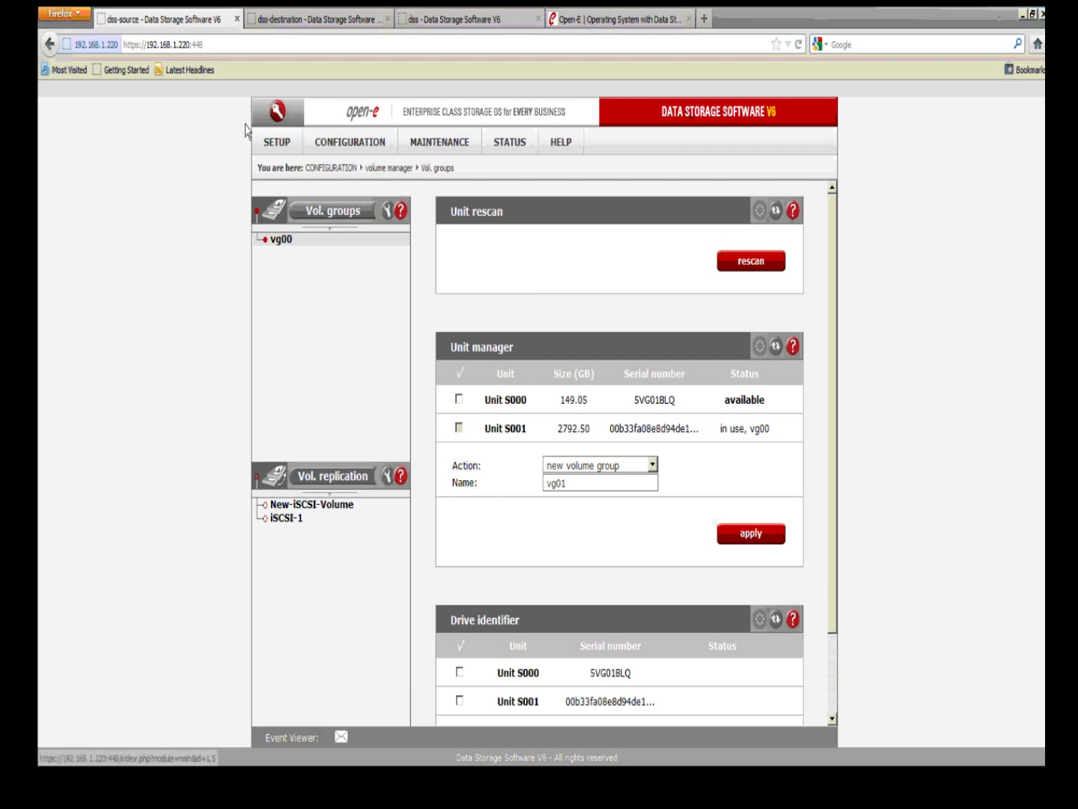
# Check the web addresses of the source, destination and third DSS servers, returning to the source server
pyautogui.click(211, 44)
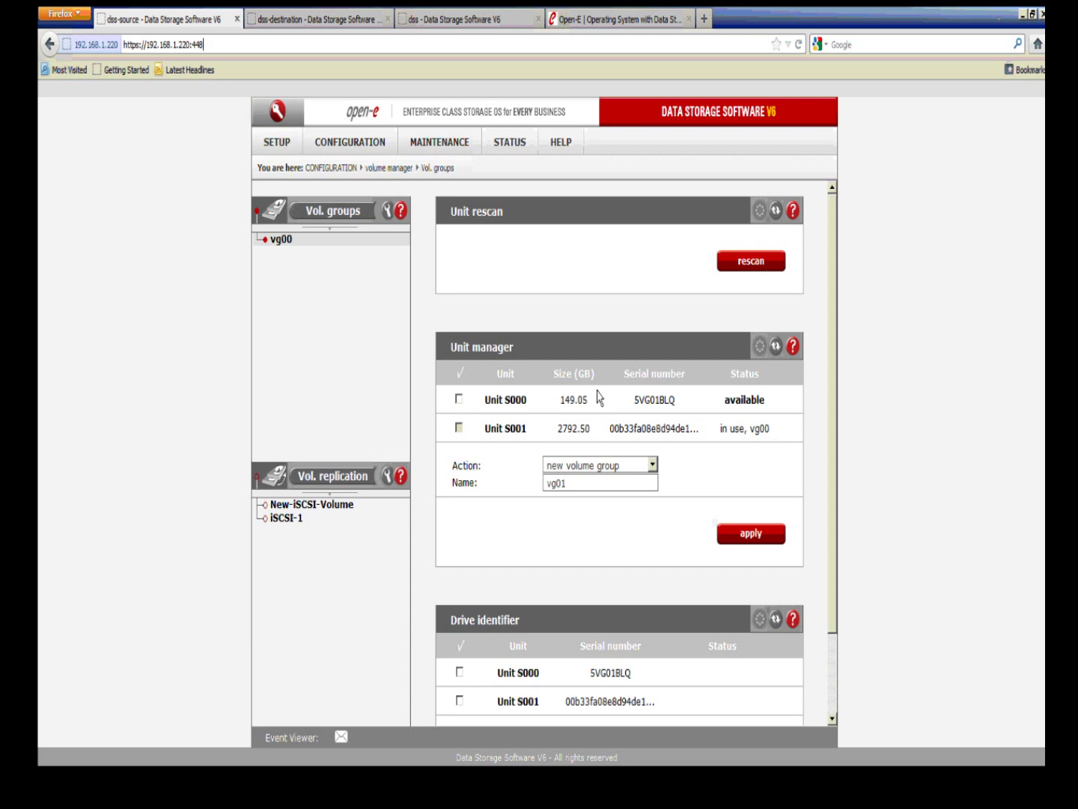
pyautogui.click(322, 18)
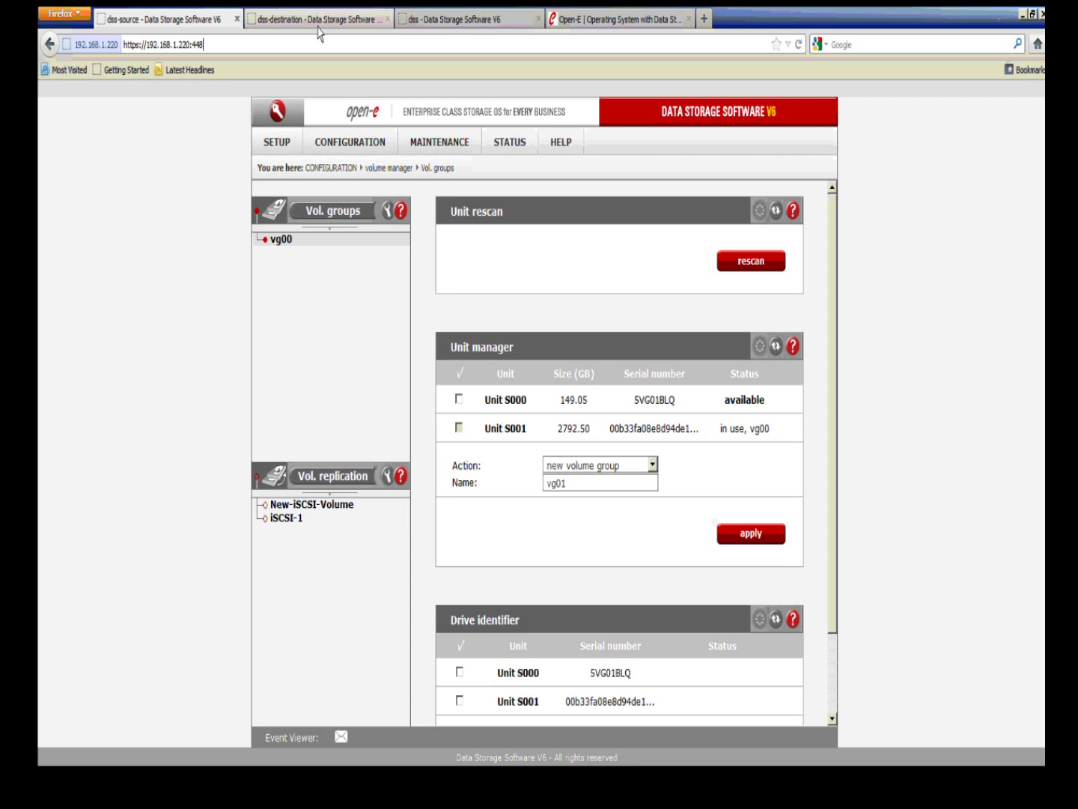
pyautogui.moveTo(206, 45); pyautogui.dragTo(181, 47)
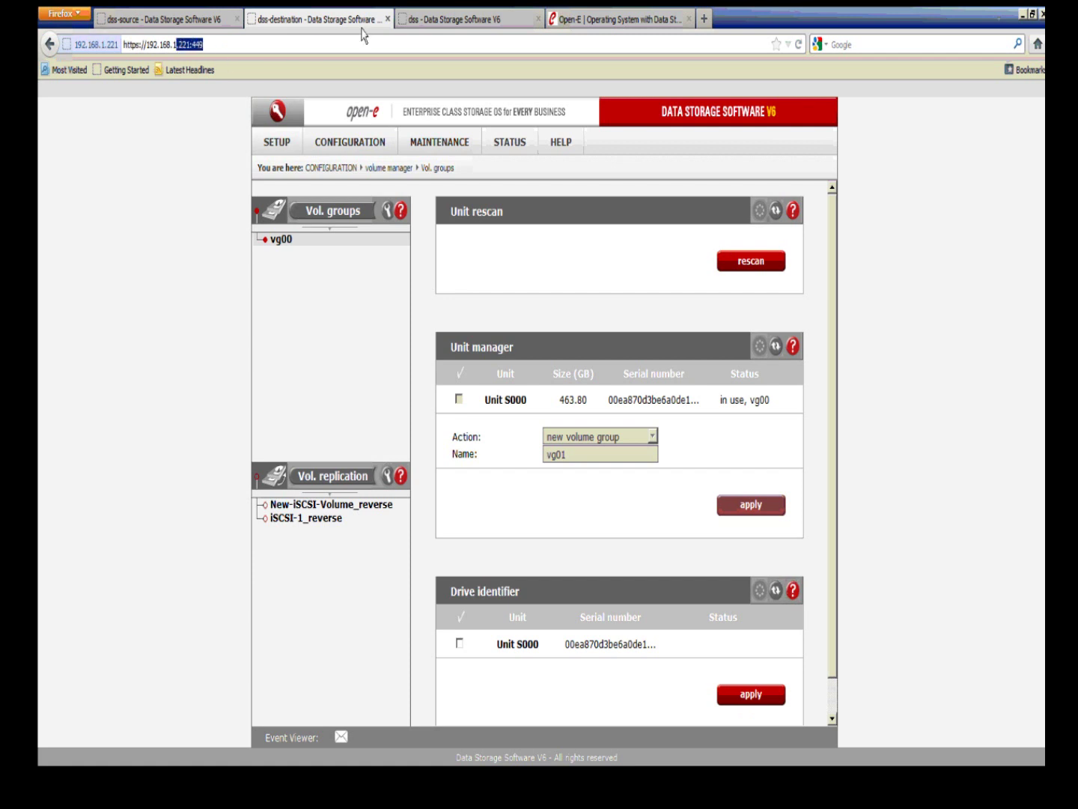
pyautogui.click(436, 21)
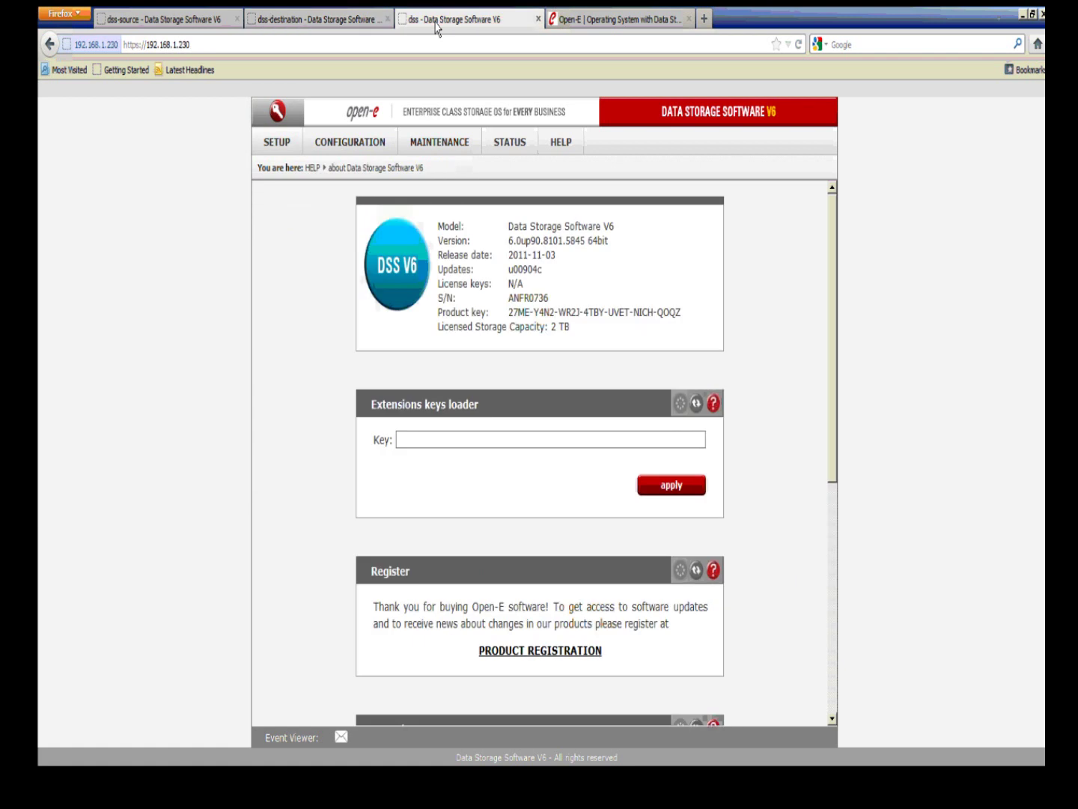
pyautogui.click(302, 23)
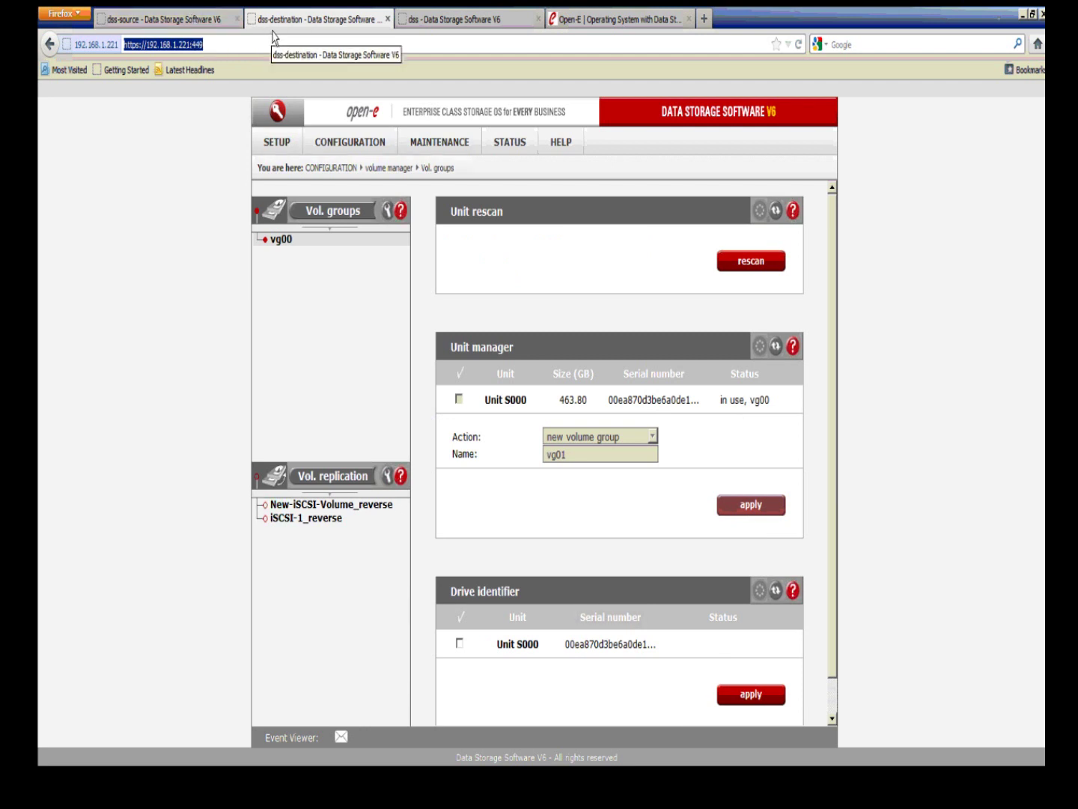
pyautogui.click(215, 24)
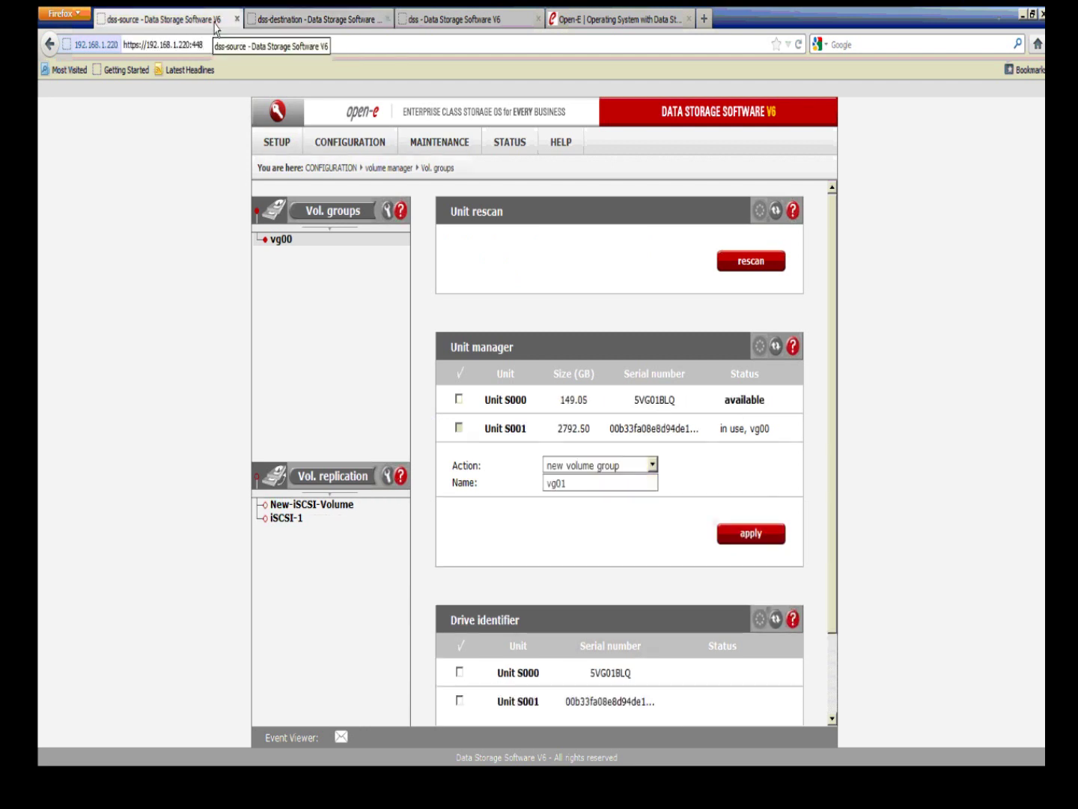
# Open volume group vg00 on the source server and review the sizes of logical volumes lv0000 and lv0001
pyautogui.click(280, 240)
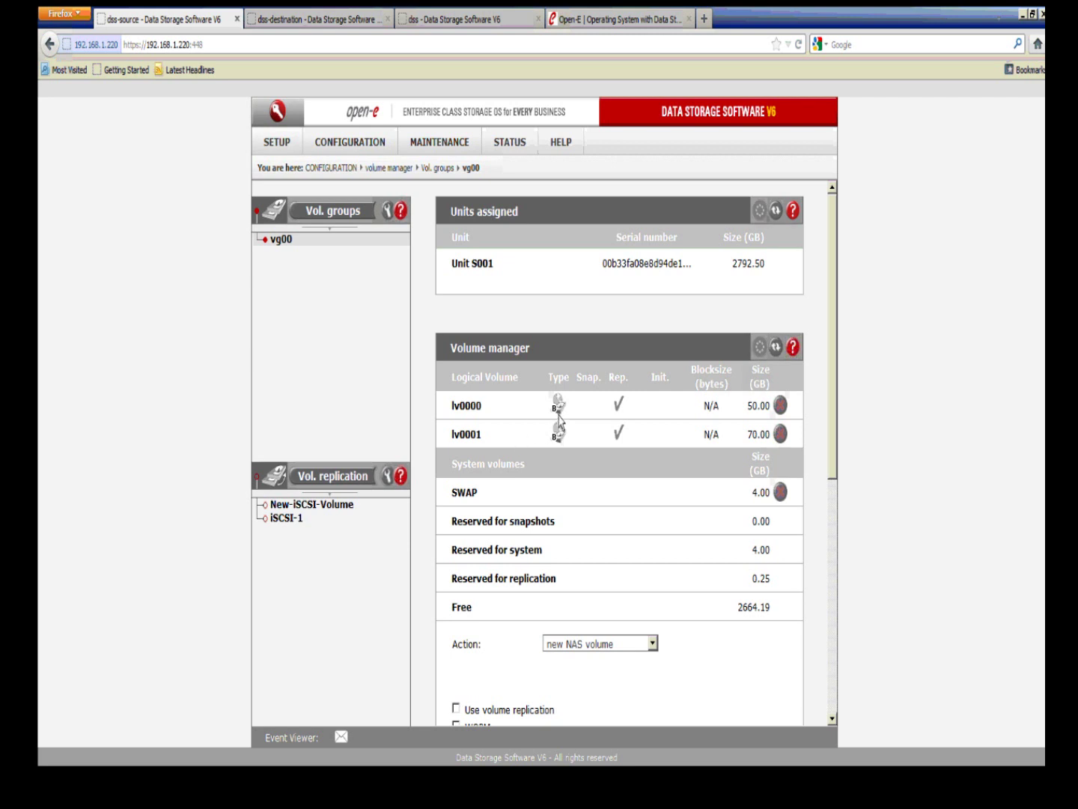
pyautogui.doubleClick(457, 408)
pyautogui.moveTo(772, 412); pyautogui.dragTo(749, 418)
pyautogui.doubleClick(760, 436)
# Open the source server's volume replication settings and expand the details of the iSCSI-1 and New-iSCSI-Volume replication tasks
pyautogui.click(353, 485)
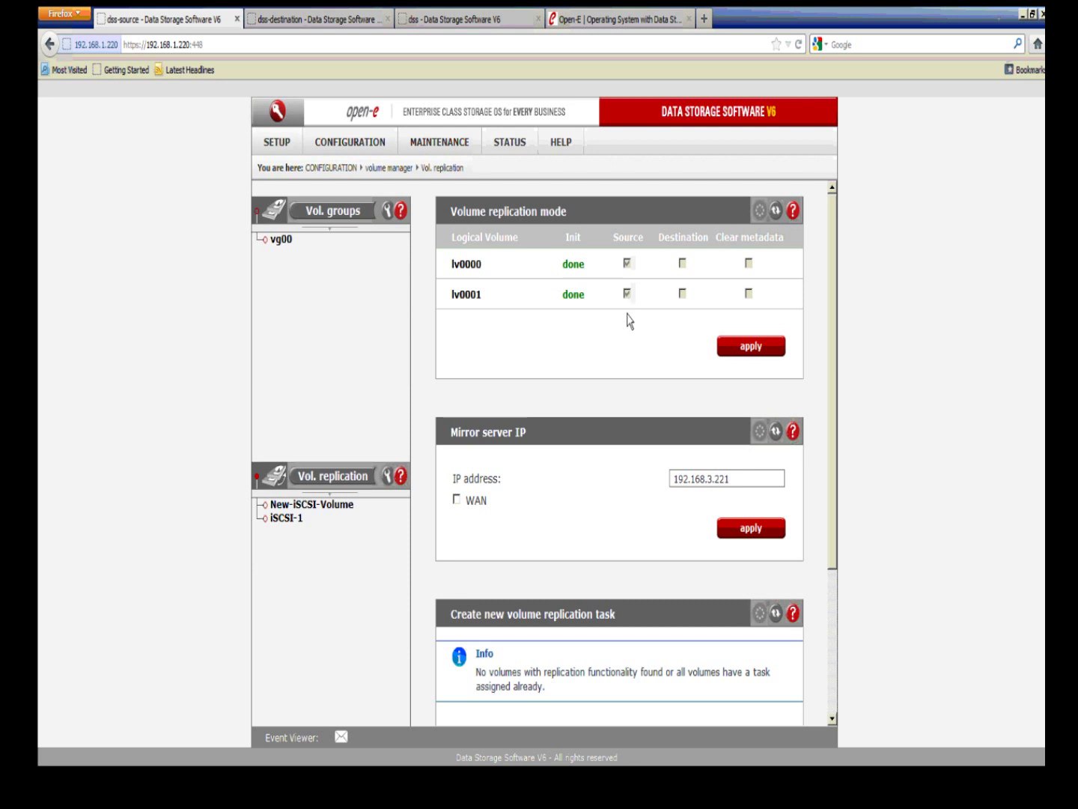
pyautogui.scroll(-5, 629, 322)
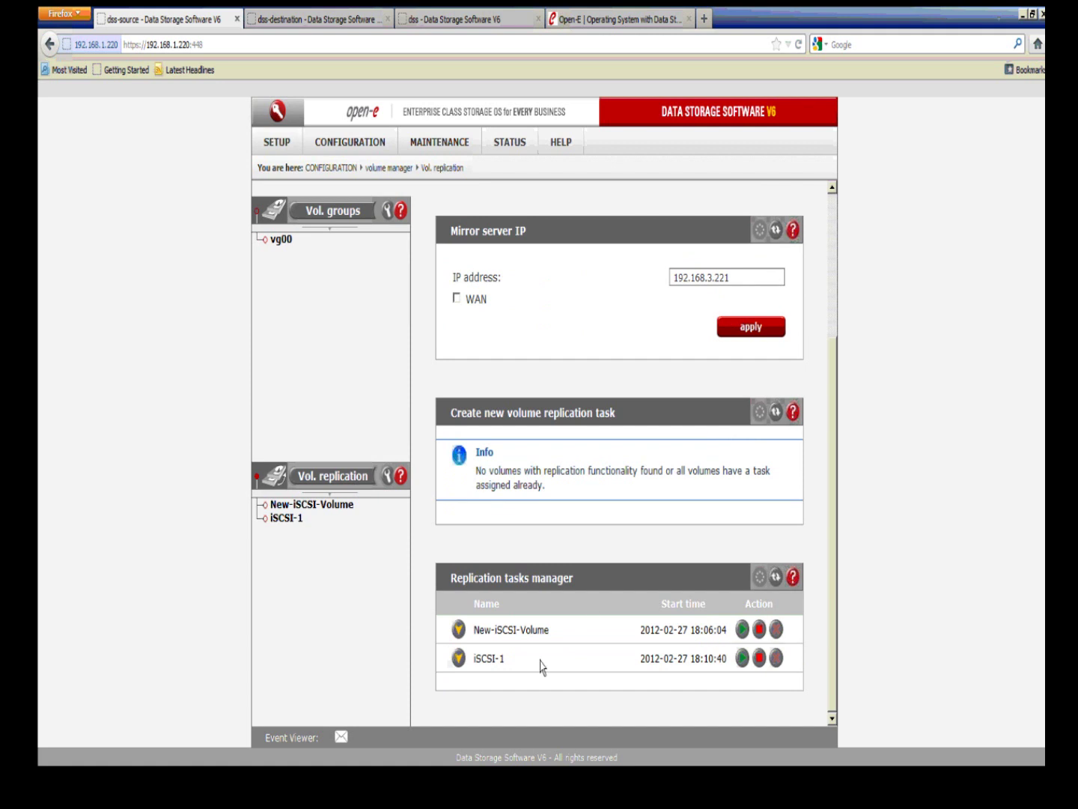
pyautogui.click(460, 663)
pyautogui.scroll(-2, 550, 668)
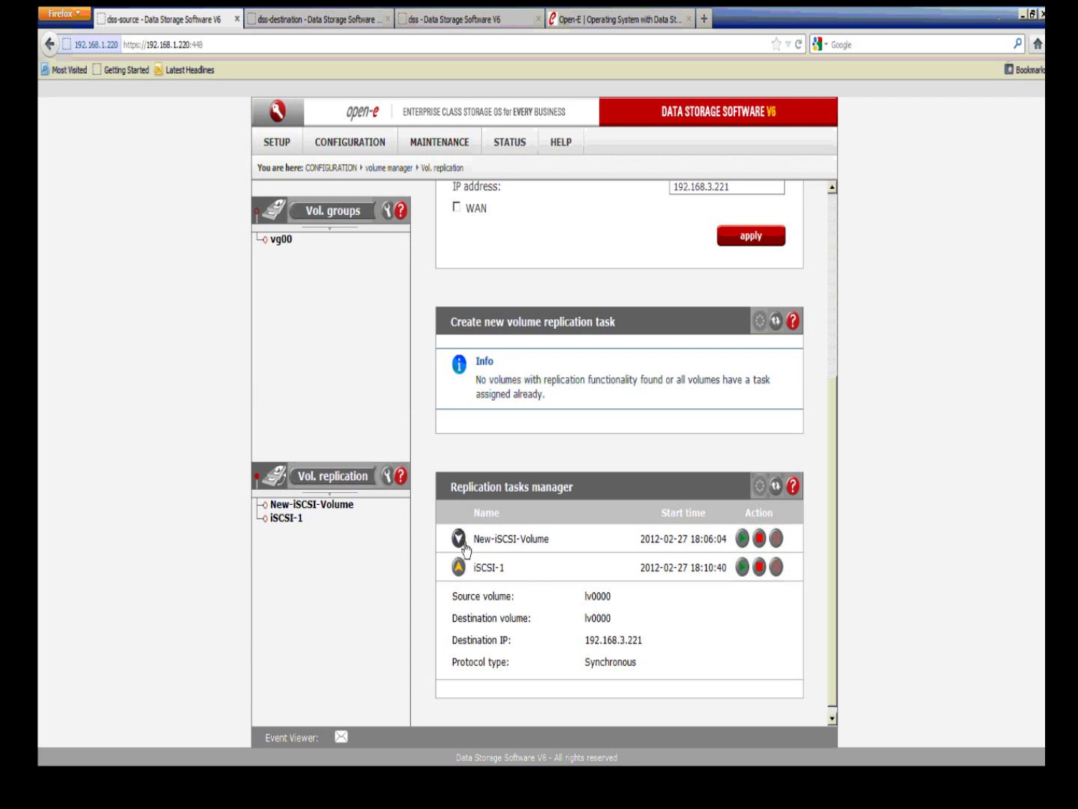
pyautogui.click(462, 545)
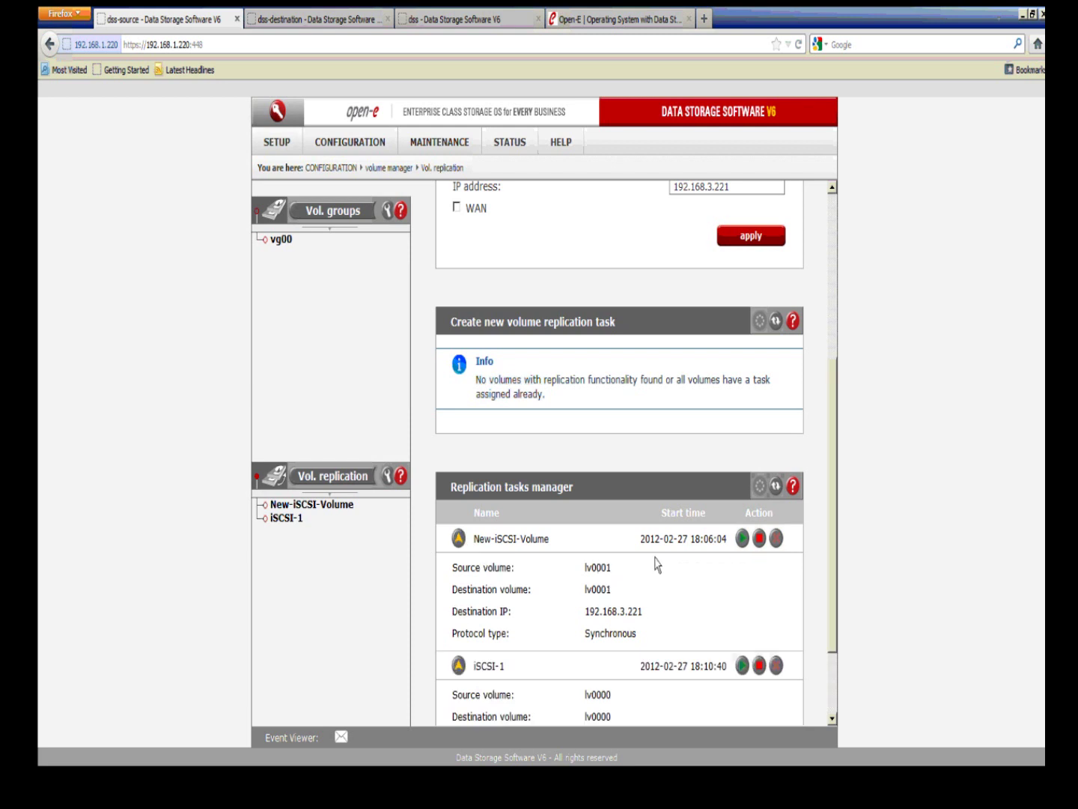
# View the source server's running tasks and expand the New-iSCSI-Volume replication task to examine its connection and consistency
pyautogui.click(516, 150)
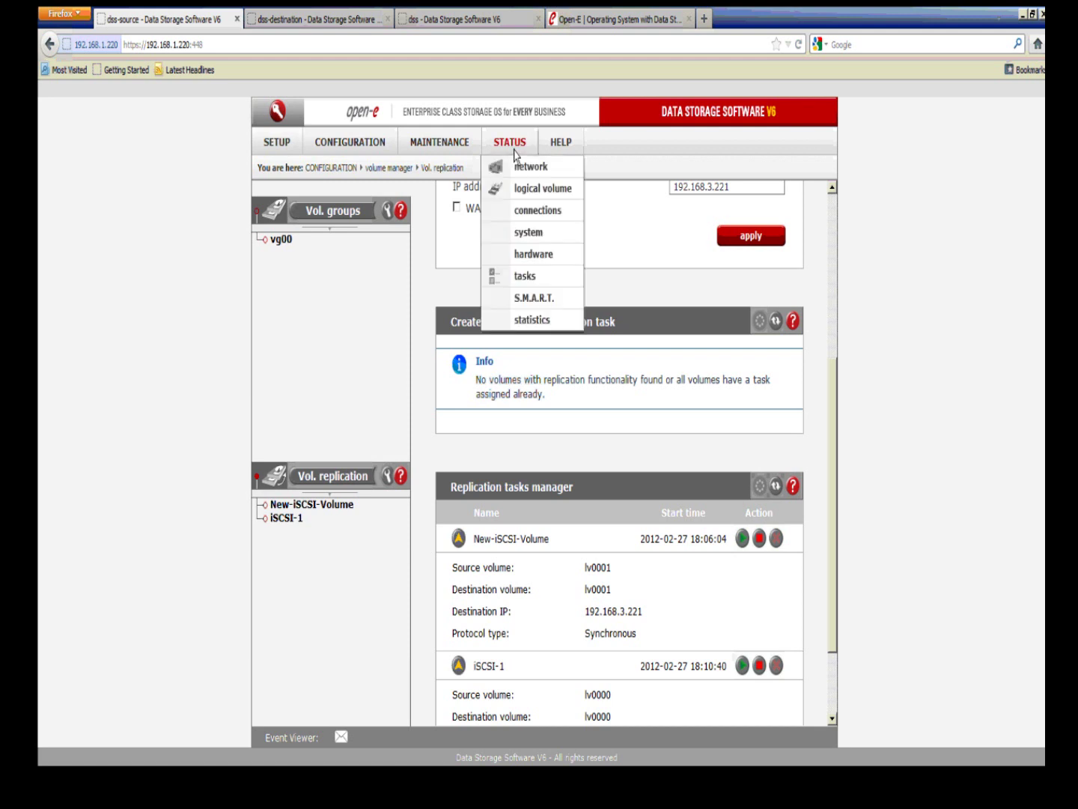
pyautogui.click(529, 275)
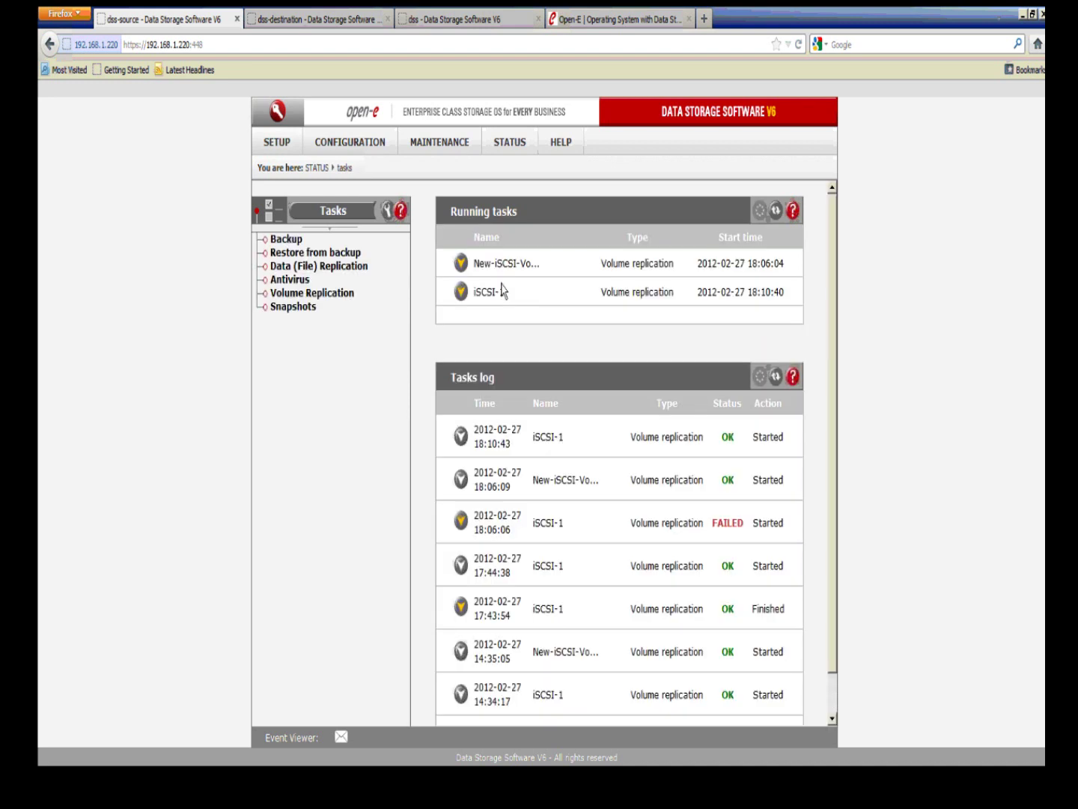
pyautogui.click(462, 273)
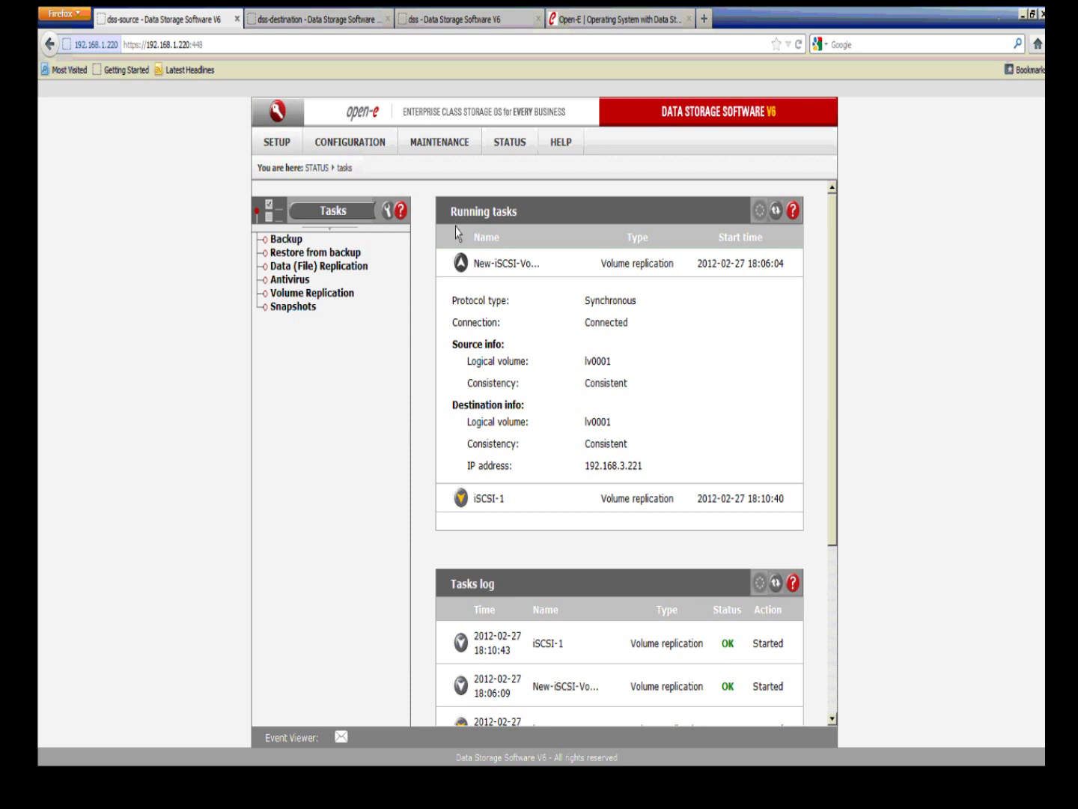
# Open the product information page on the source server and check the software version and build number
pyautogui.moveTo(562, 143)
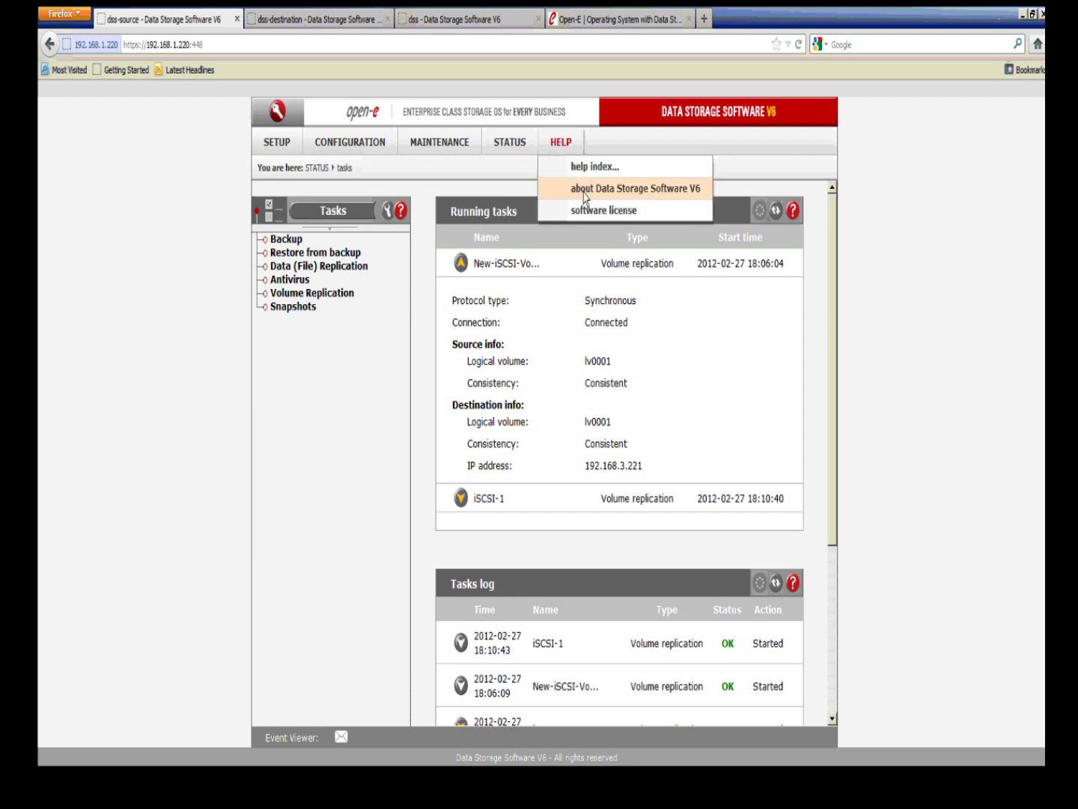
pyautogui.click(585, 197)
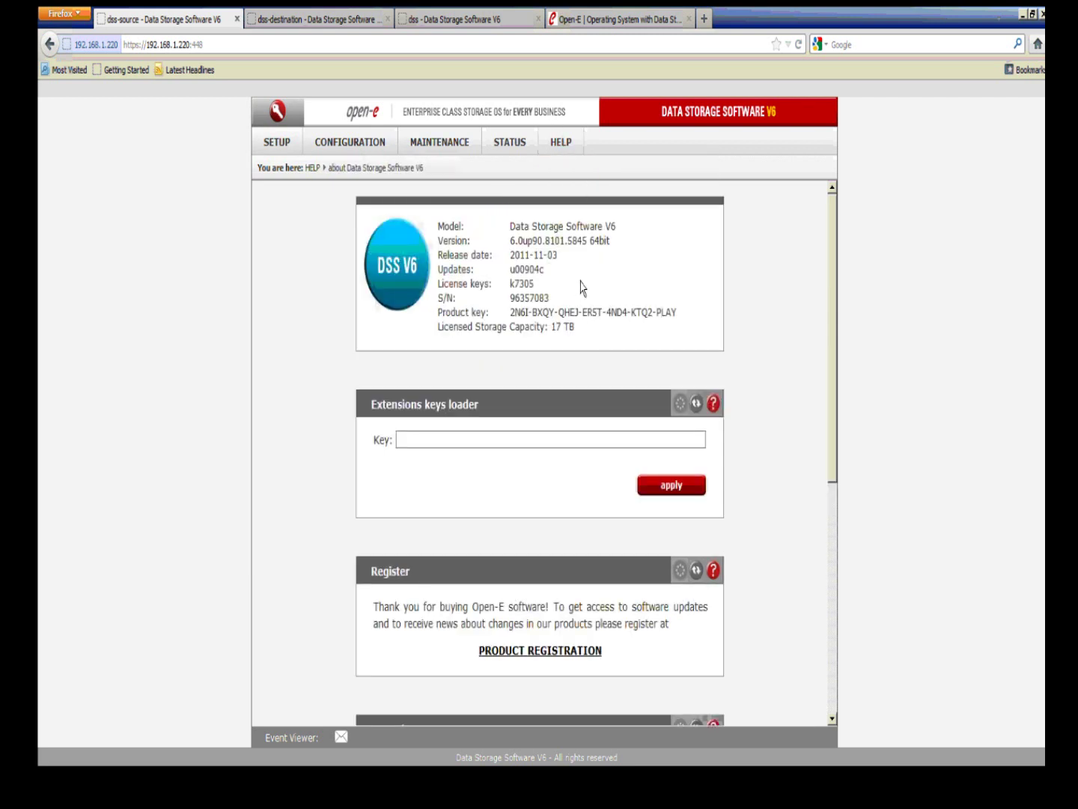
pyautogui.moveTo(591, 241); pyautogui.dragTo(567, 242)
# Open the network failover page on the source server to examine its failover status
pyautogui.click(282, 152)
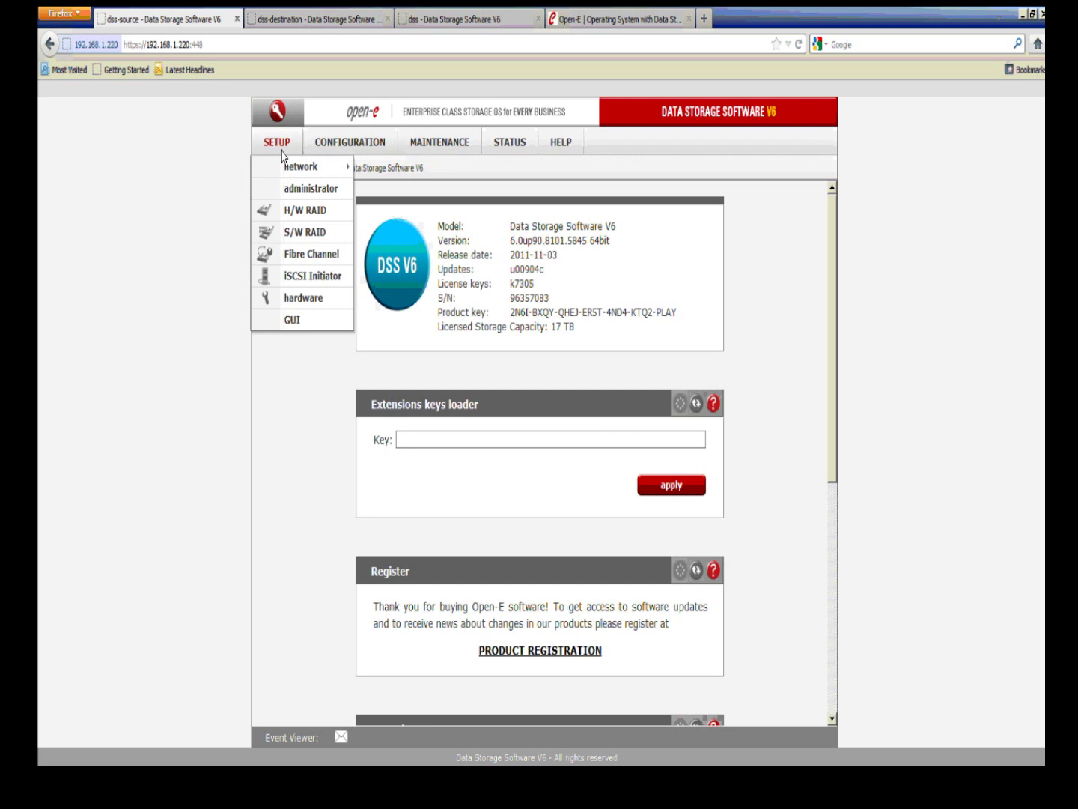
pyautogui.moveTo(289, 165)
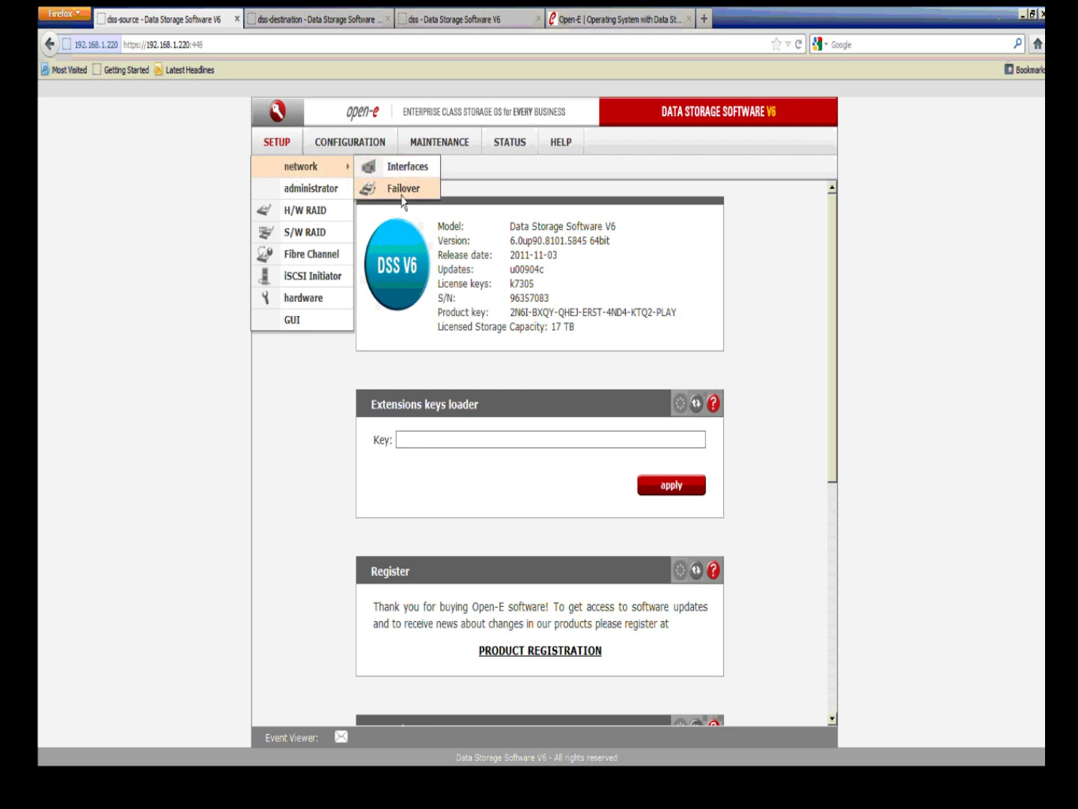
pyautogui.click(426, 200)
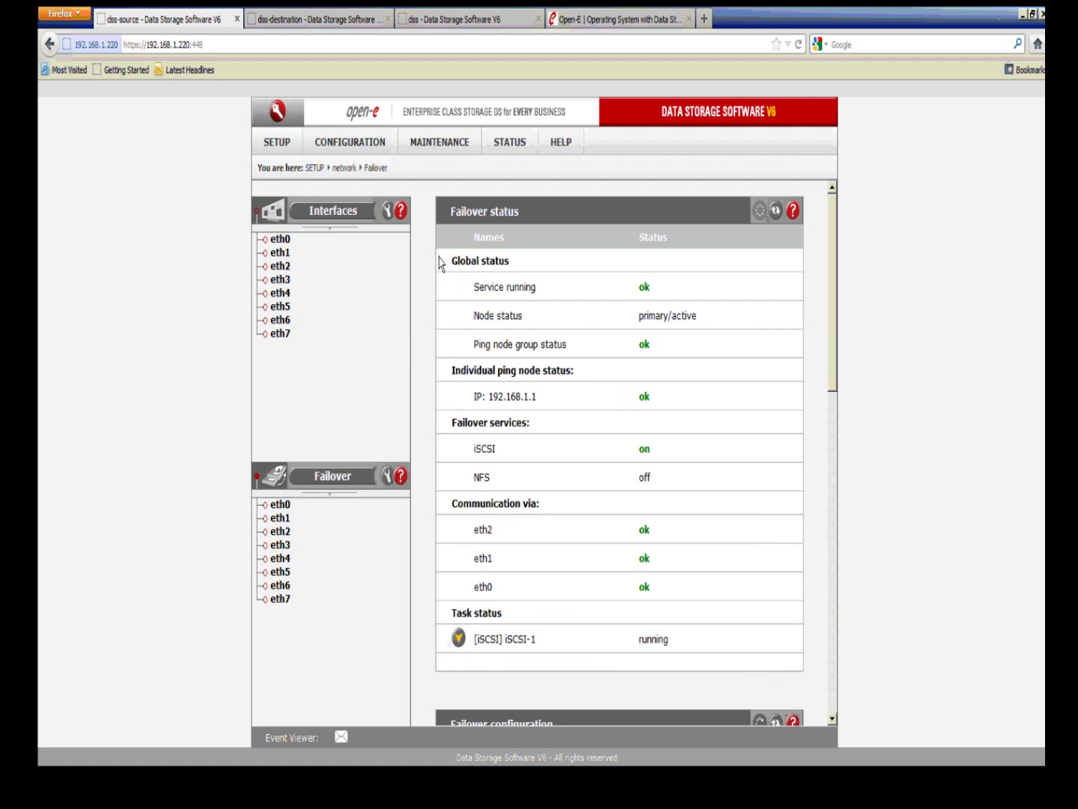
# Examine the failover status on the destination server and compare the failover task lists of the destination and source servers
pyautogui.click(341, 23)
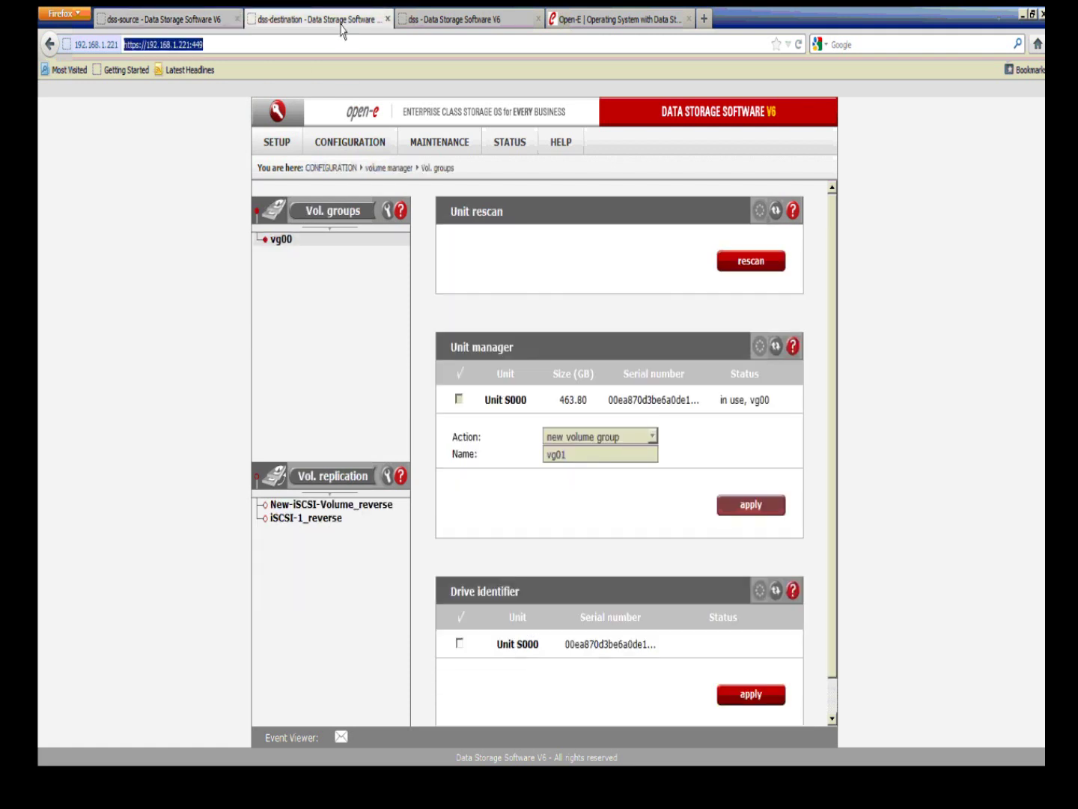
pyautogui.click(286, 146)
pyautogui.click(399, 185)
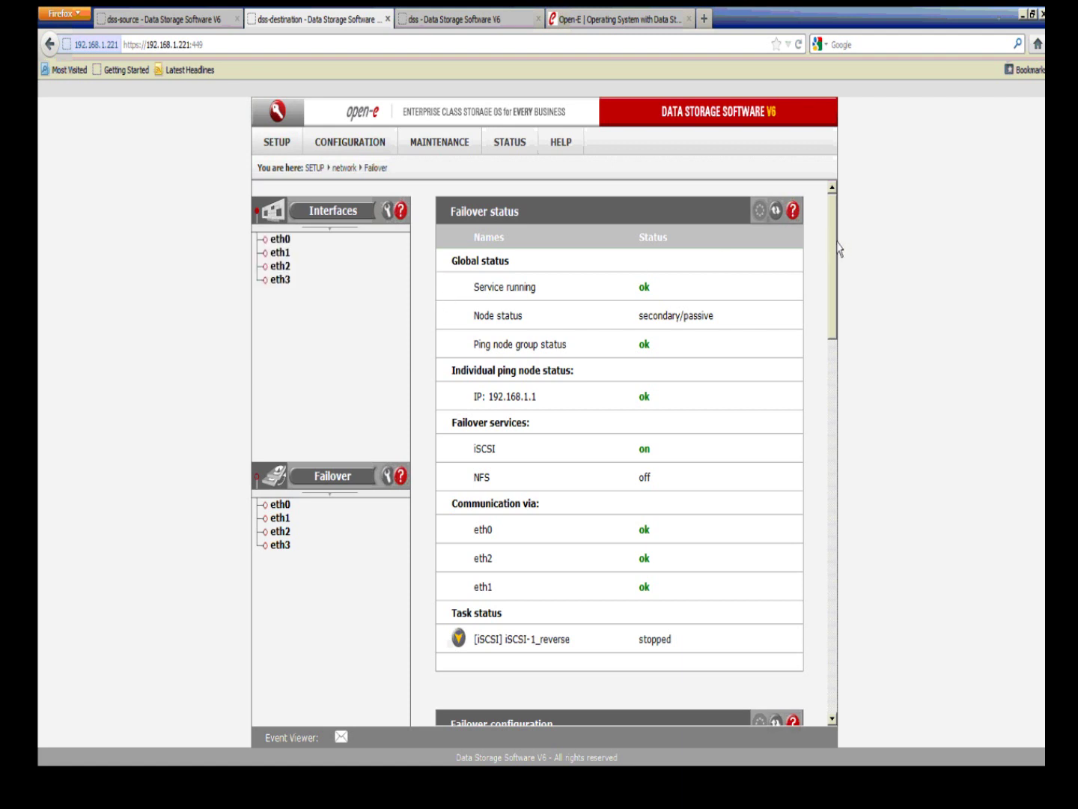
pyautogui.scroll(-15, 721, 438)
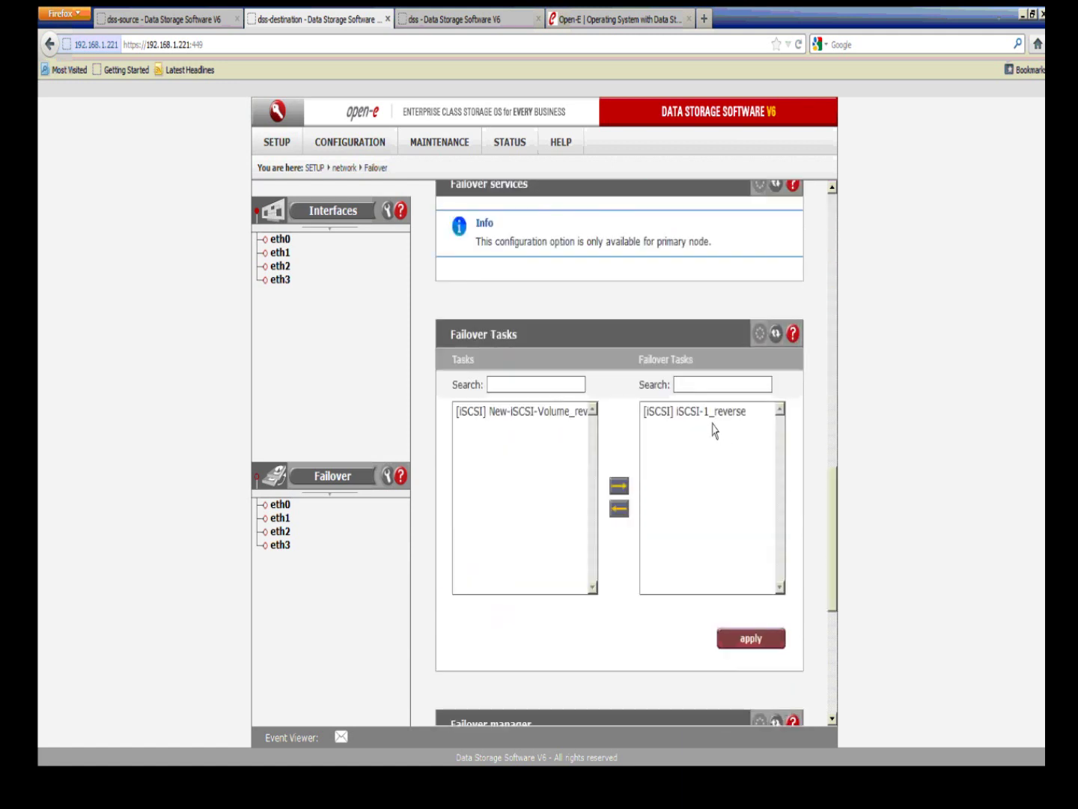
pyautogui.click(228, 20)
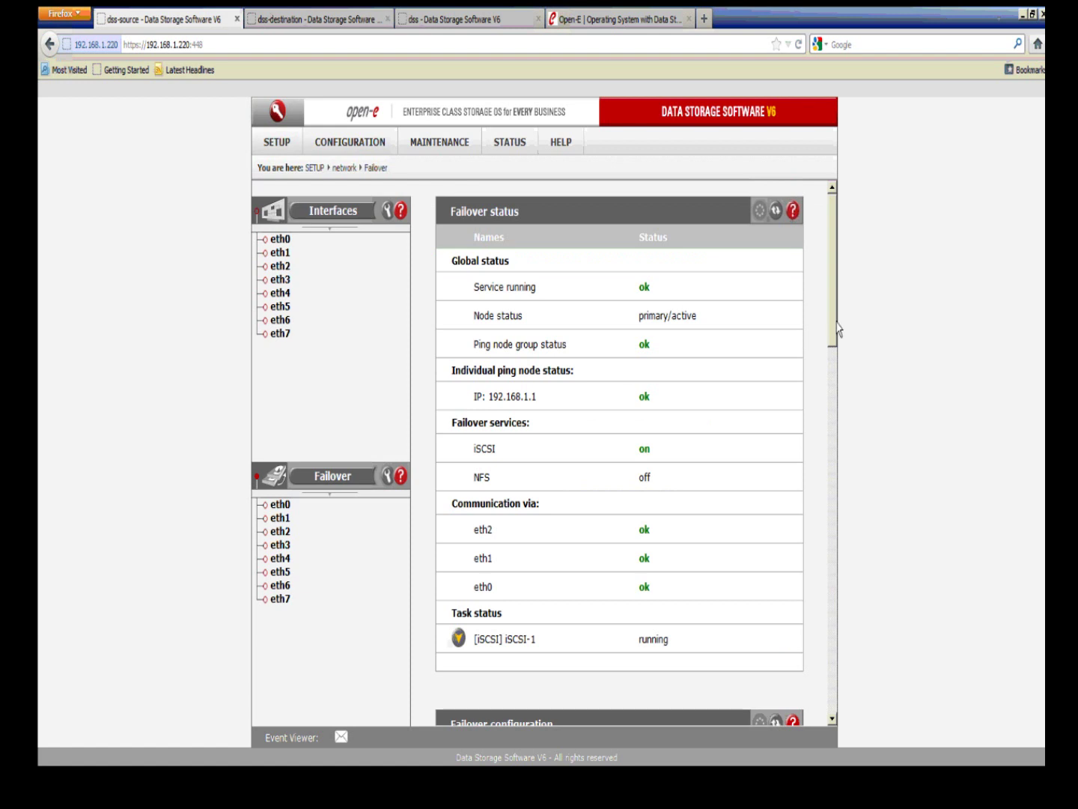
pyautogui.moveTo(837, 324); pyautogui.dragTo(834, 603)
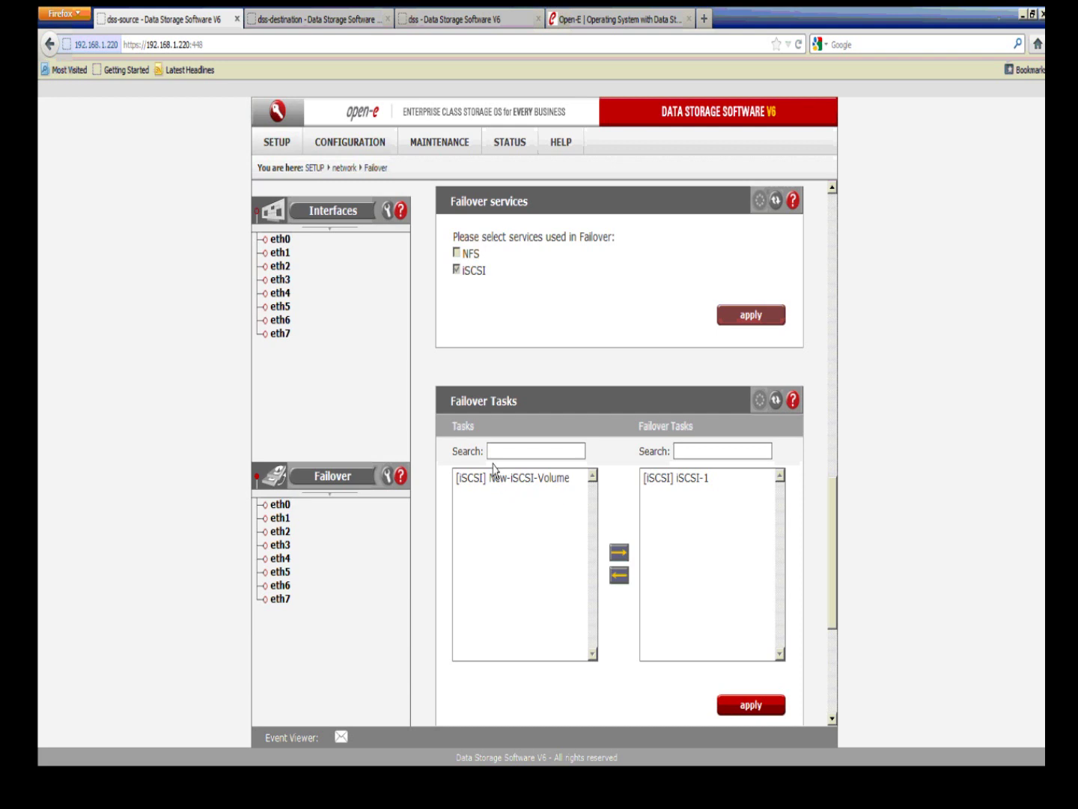
# Choose upd_0904c-DSS-V6.upd as the system software update file on the destination server
pyautogui.click(348, 22)
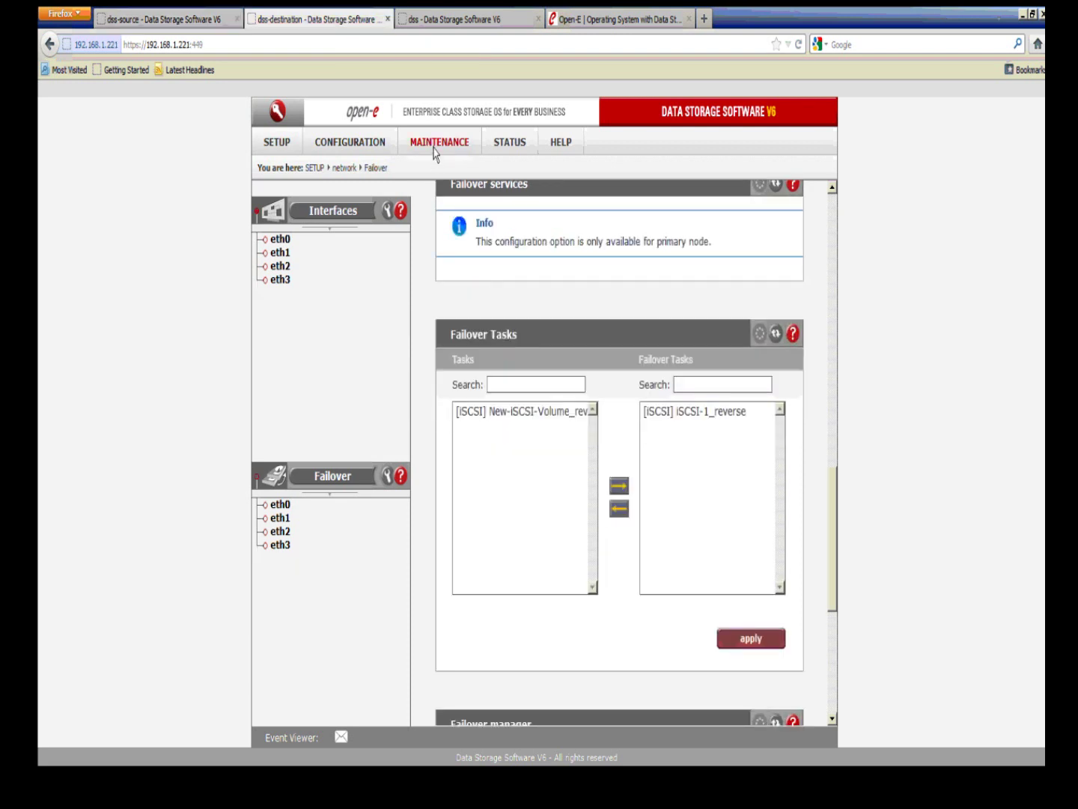
pyautogui.click(434, 150)
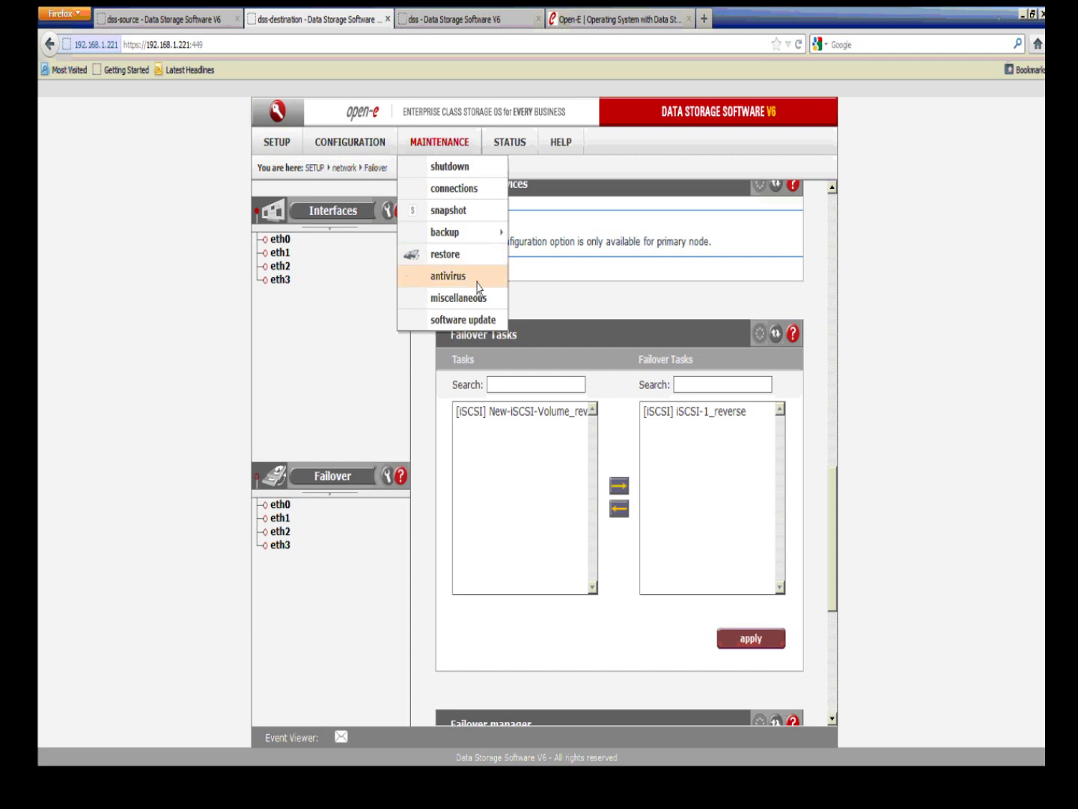
pyautogui.click(496, 334)
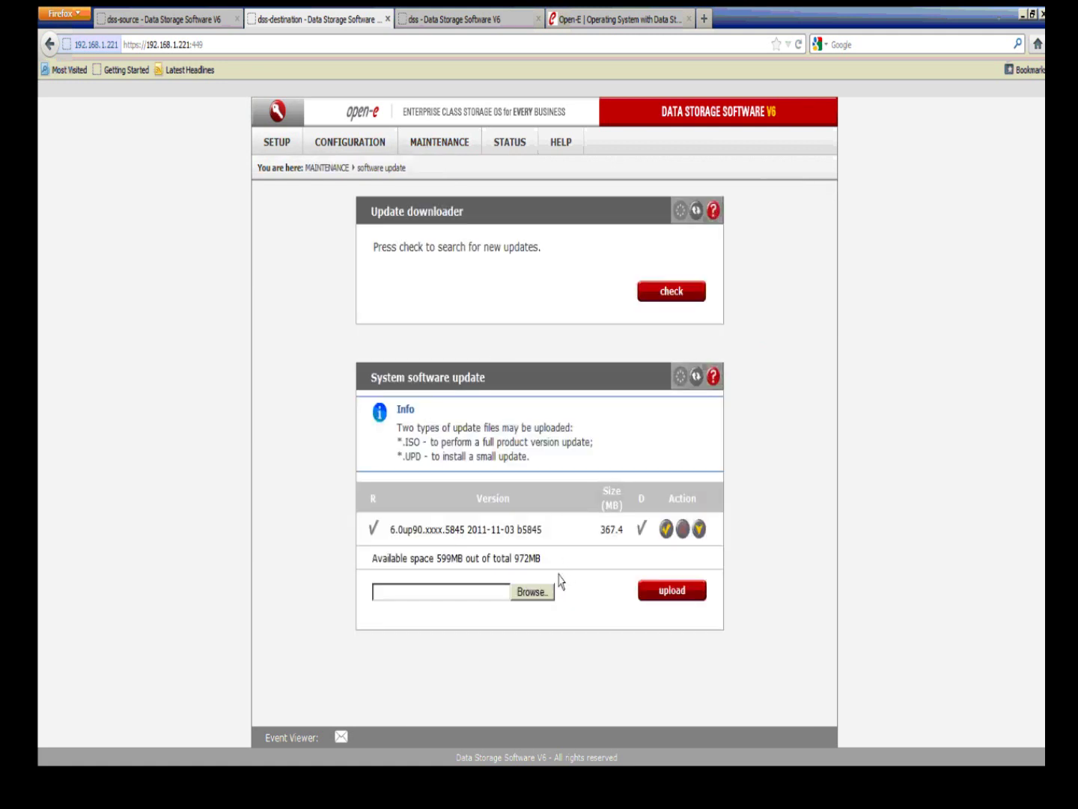
pyautogui.click(545, 593)
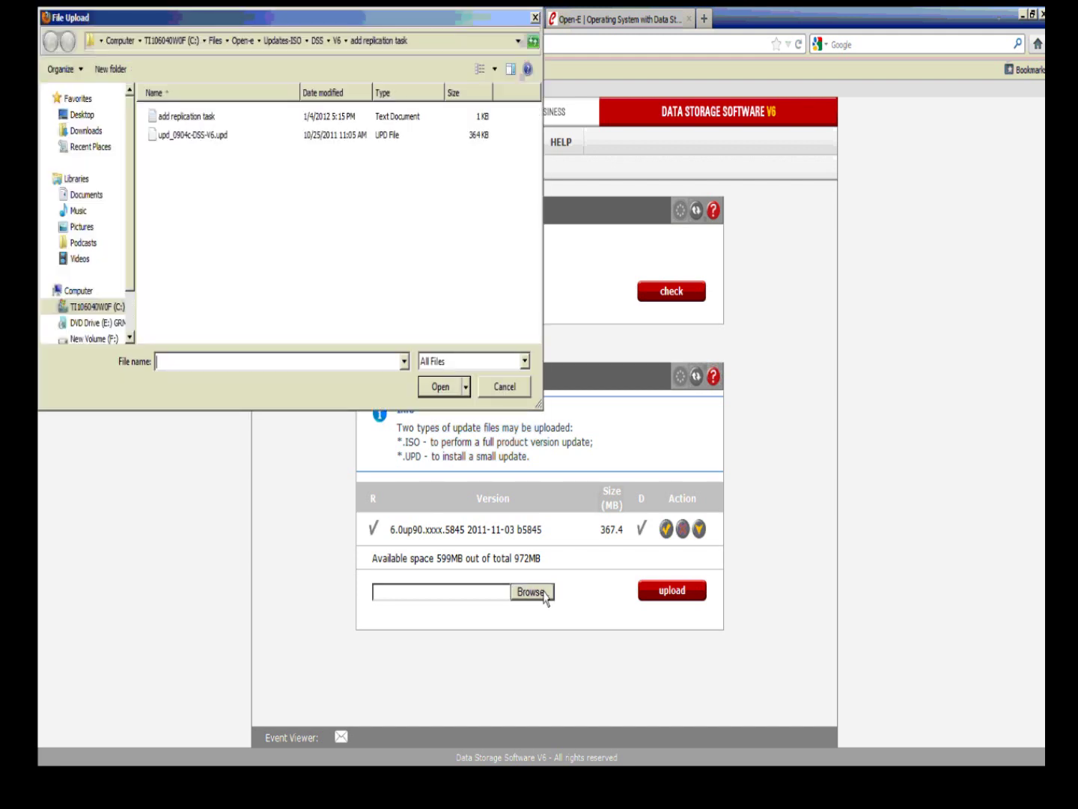
pyautogui.click(206, 138)
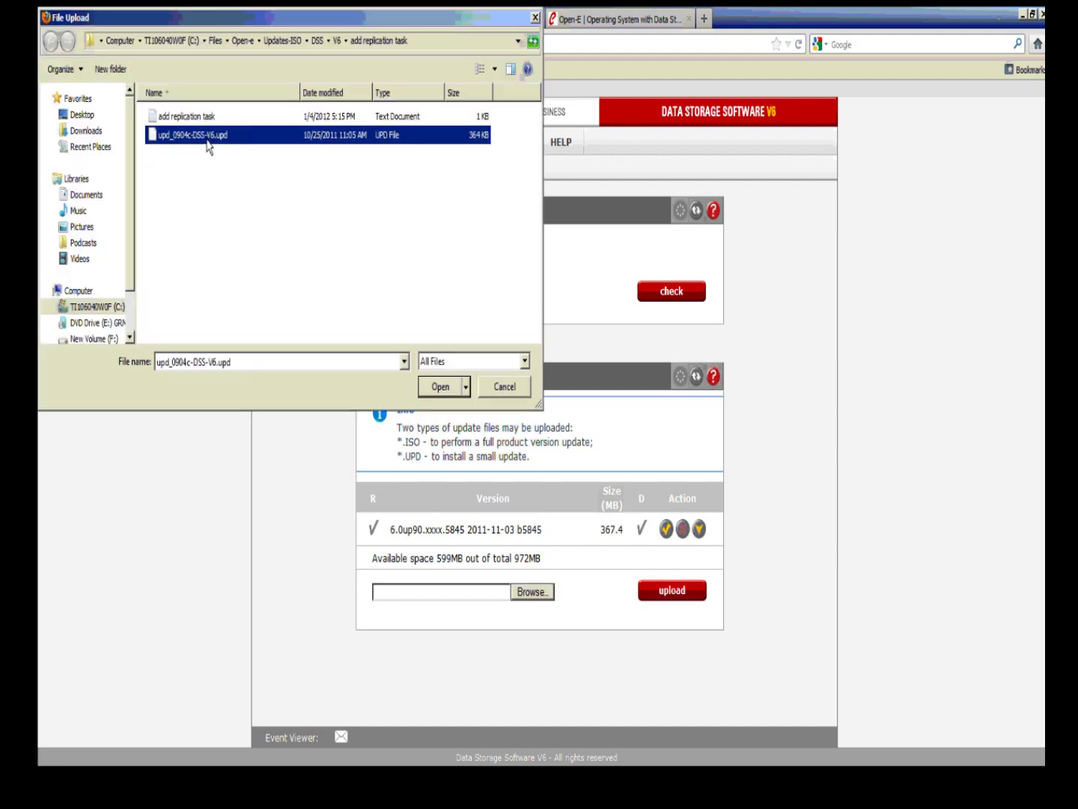
pyautogui.click(449, 395)
pyautogui.click(449, 395)
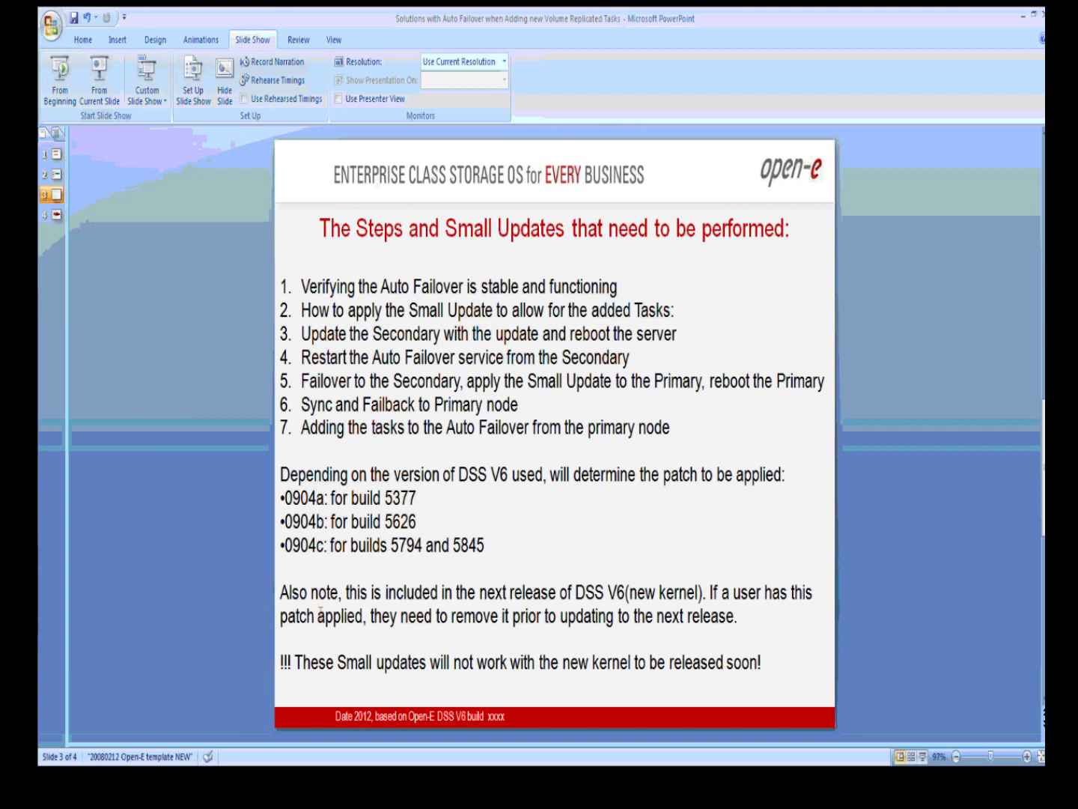
# Review the patch-to-build list and update steps on the PowerPoint slide, highlighting the 0904c line, and return to the destination server's page
pyautogui.tripleClick(296, 546)
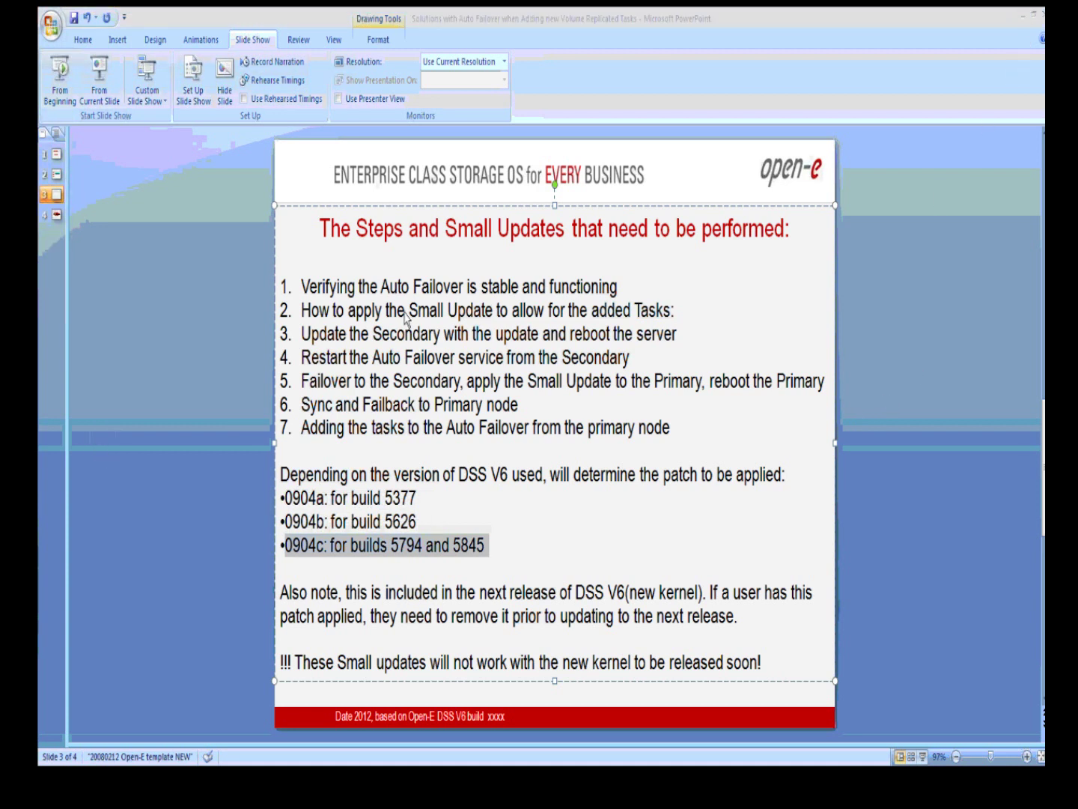
pyautogui.moveTo(320, 227); pyautogui.dragTo(775, 664)
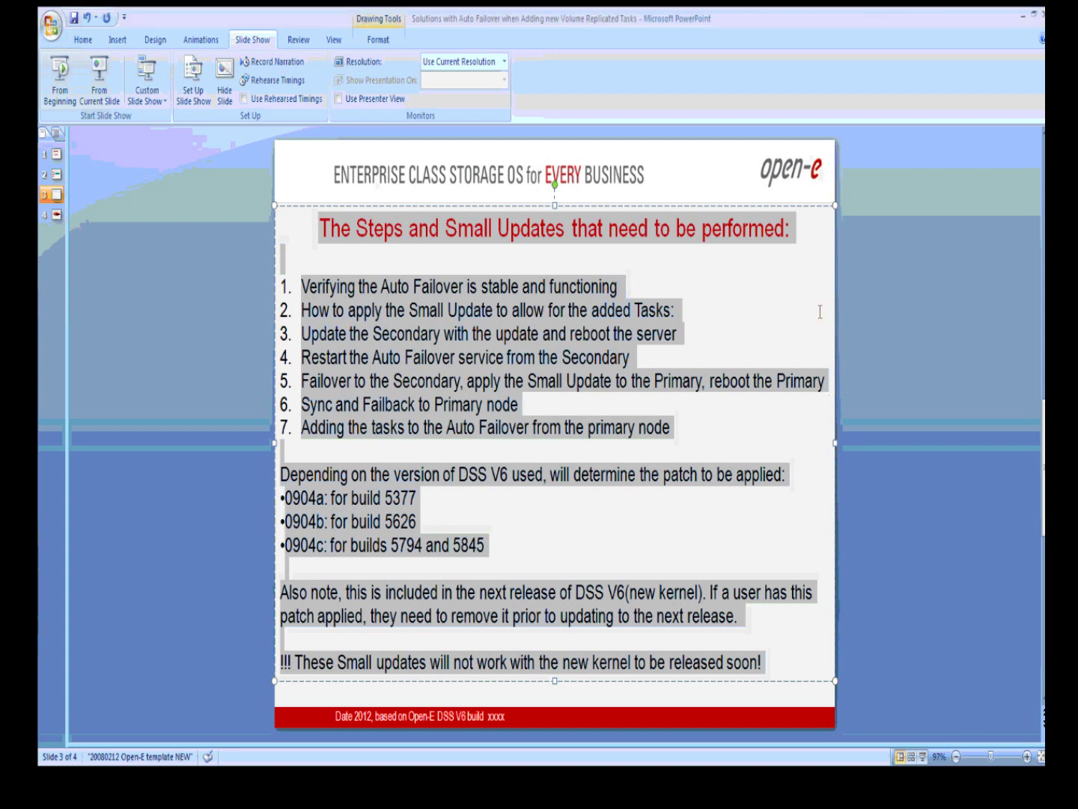
pyautogui.click(1023, 14)
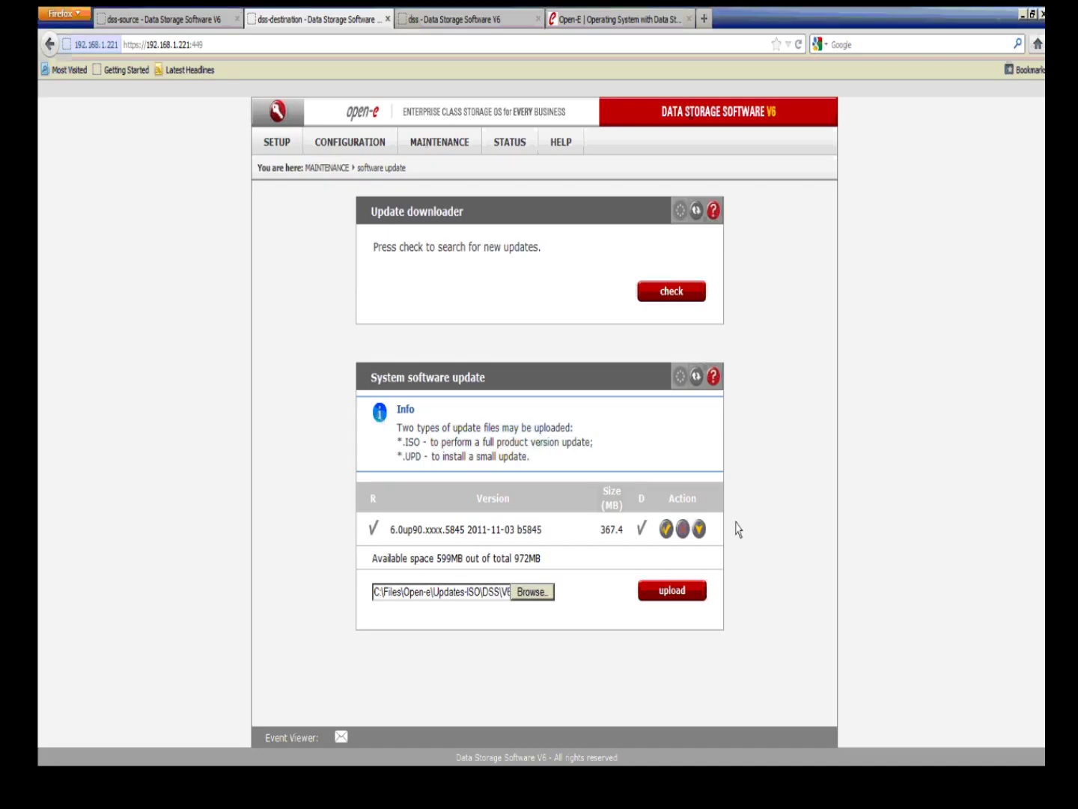
# Try to upload the chosen small update to the destination server, and open its system restart page
pyautogui.click(678, 602)
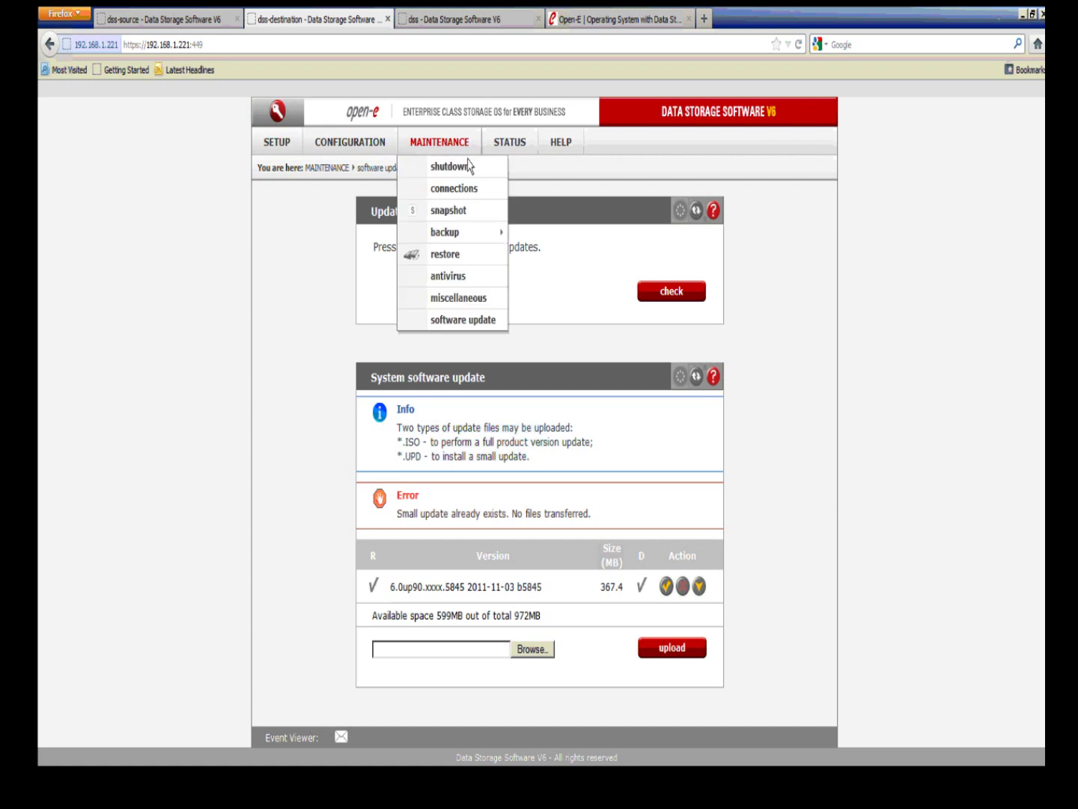
pyautogui.click(471, 168)
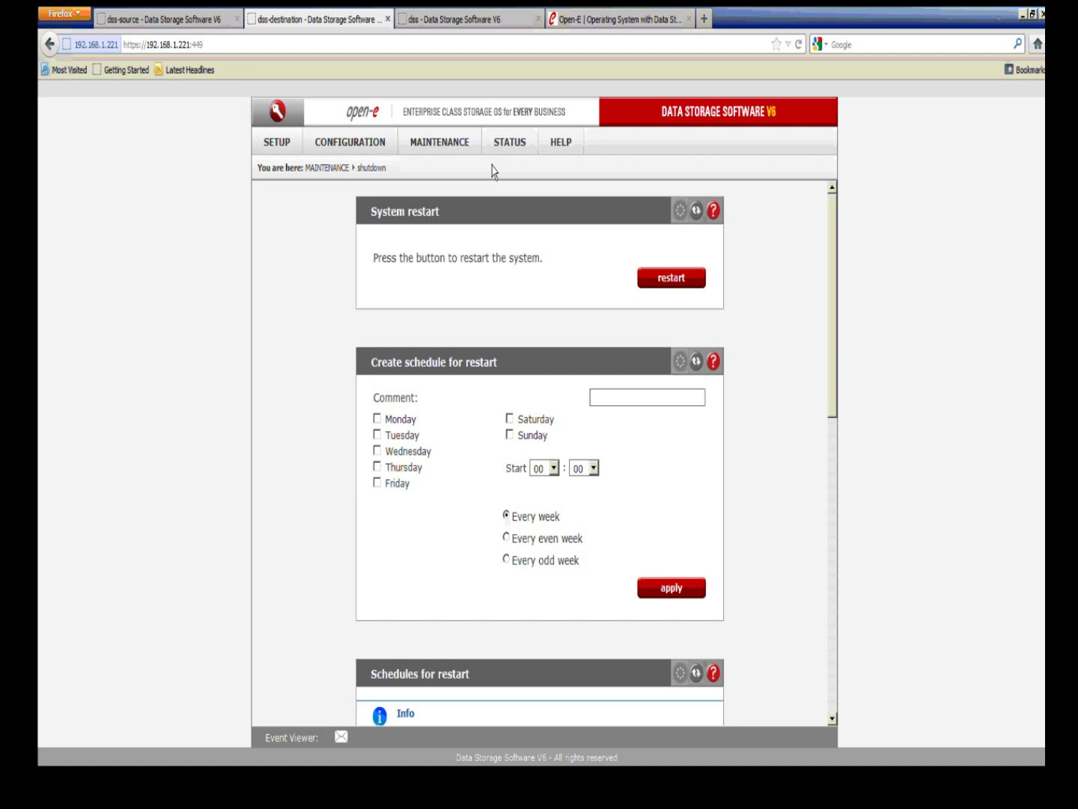
# Open the destination server's network failover page and review its failover tasks and the Failover manager controls
pyautogui.moveTo(453, 151)
pyautogui.moveTo(290, 149)
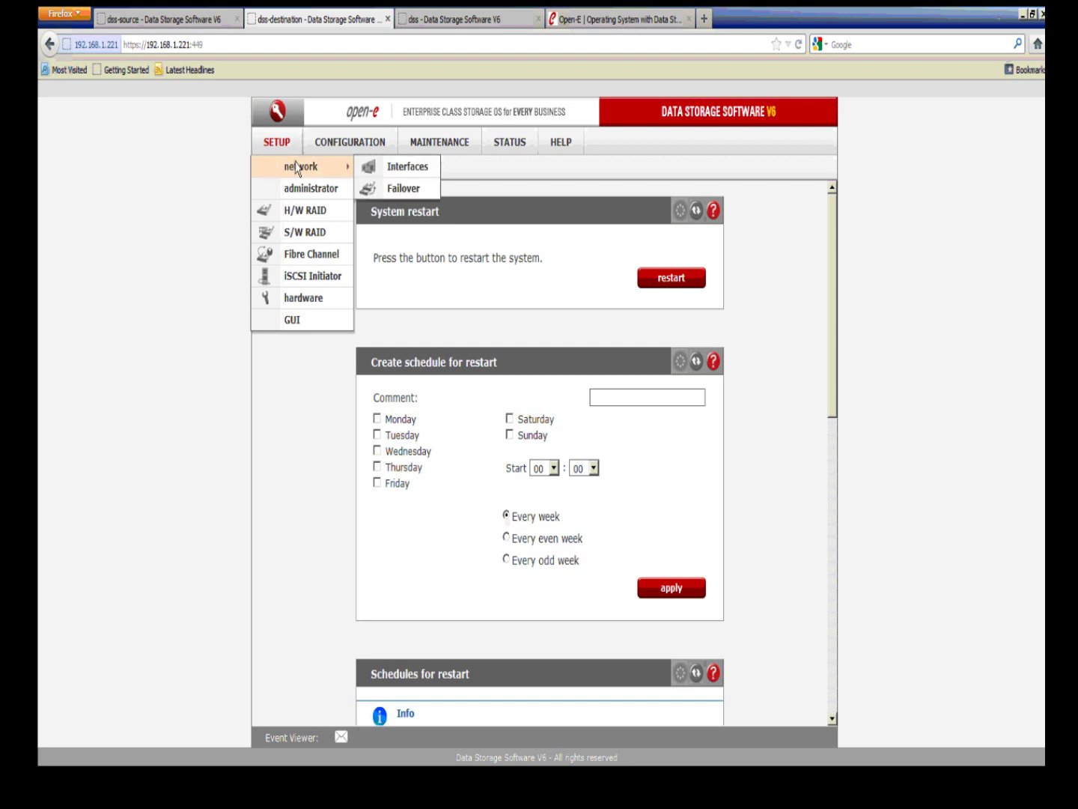
pyautogui.click(424, 192)
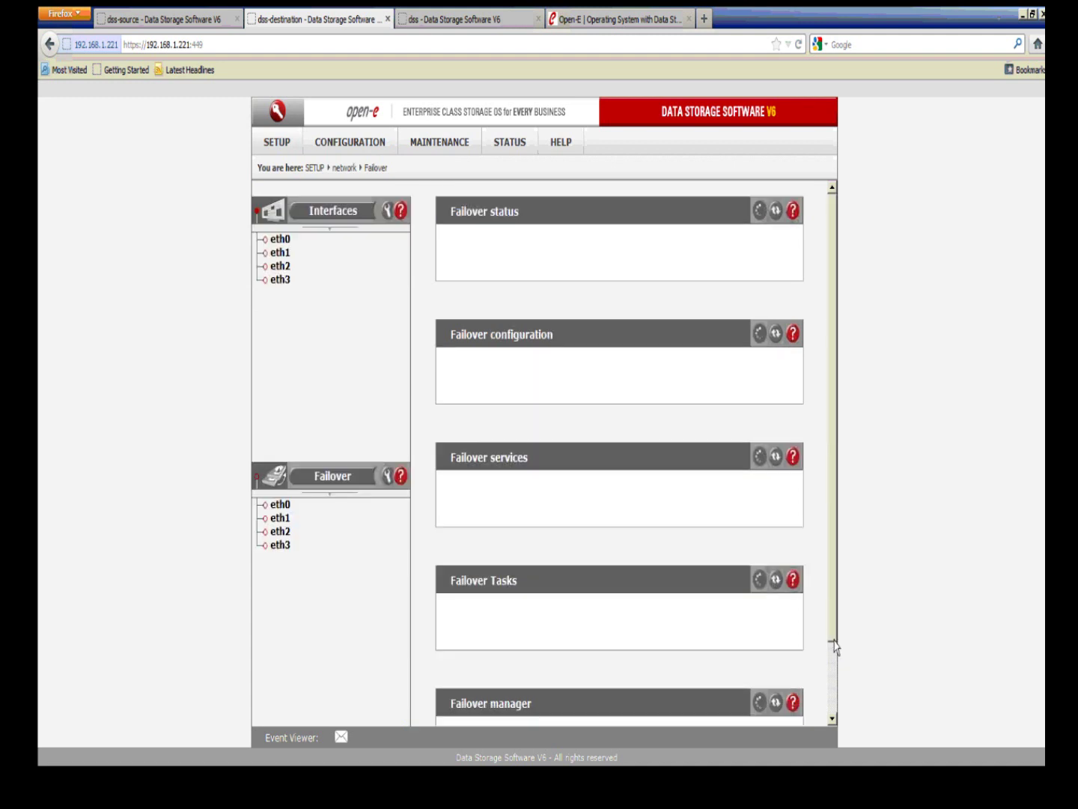
pyautogui.scroll(-3, 836, 637)
pyautogui.scroll(-10, 836, 631)
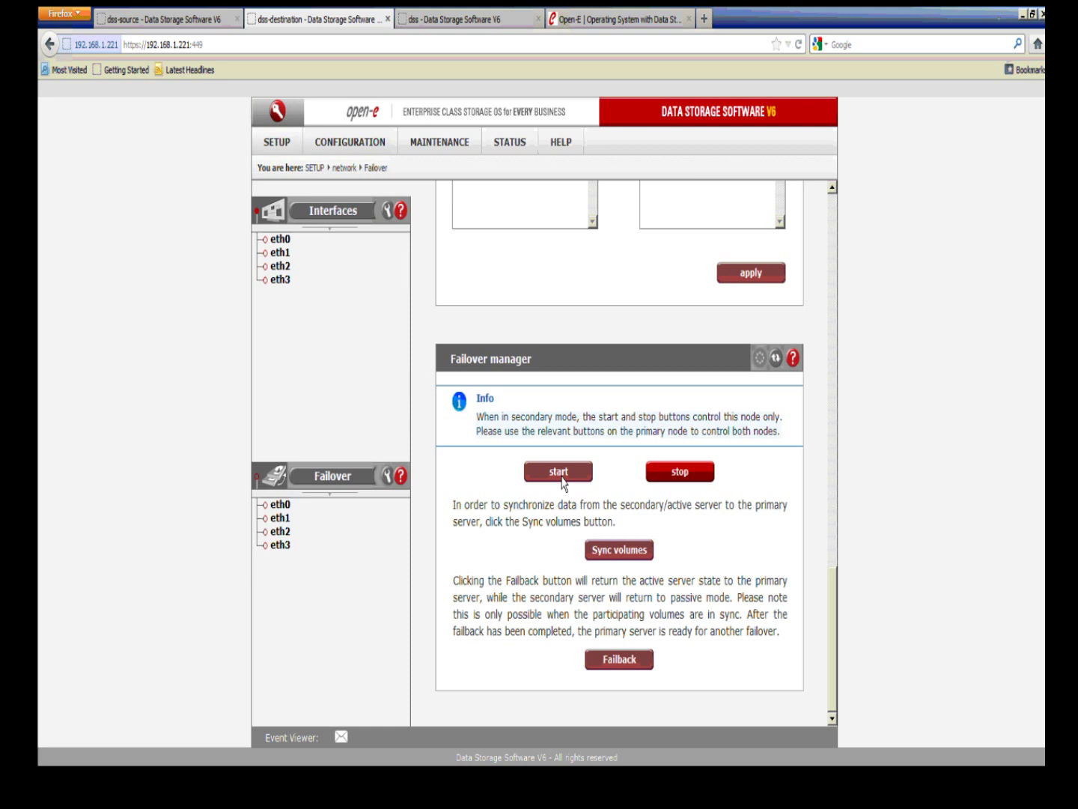
pyautogui.scroll(3, 562, 480)
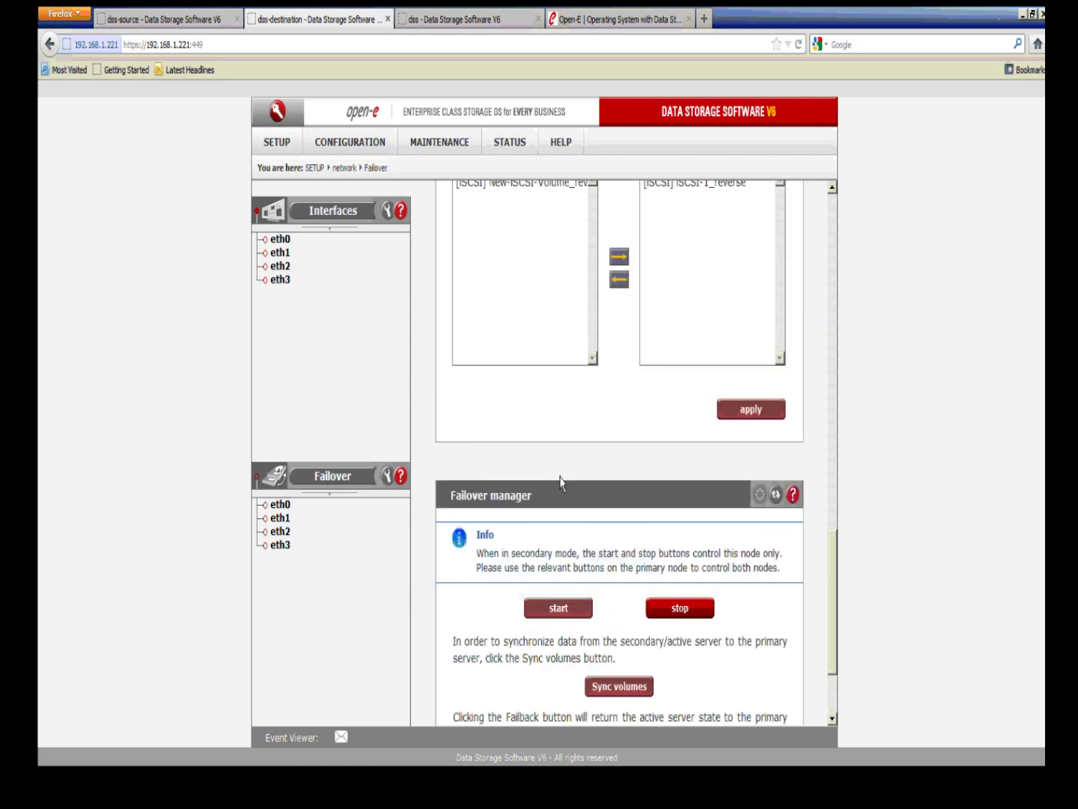
pyautogui.scroll(9, 560, 483)
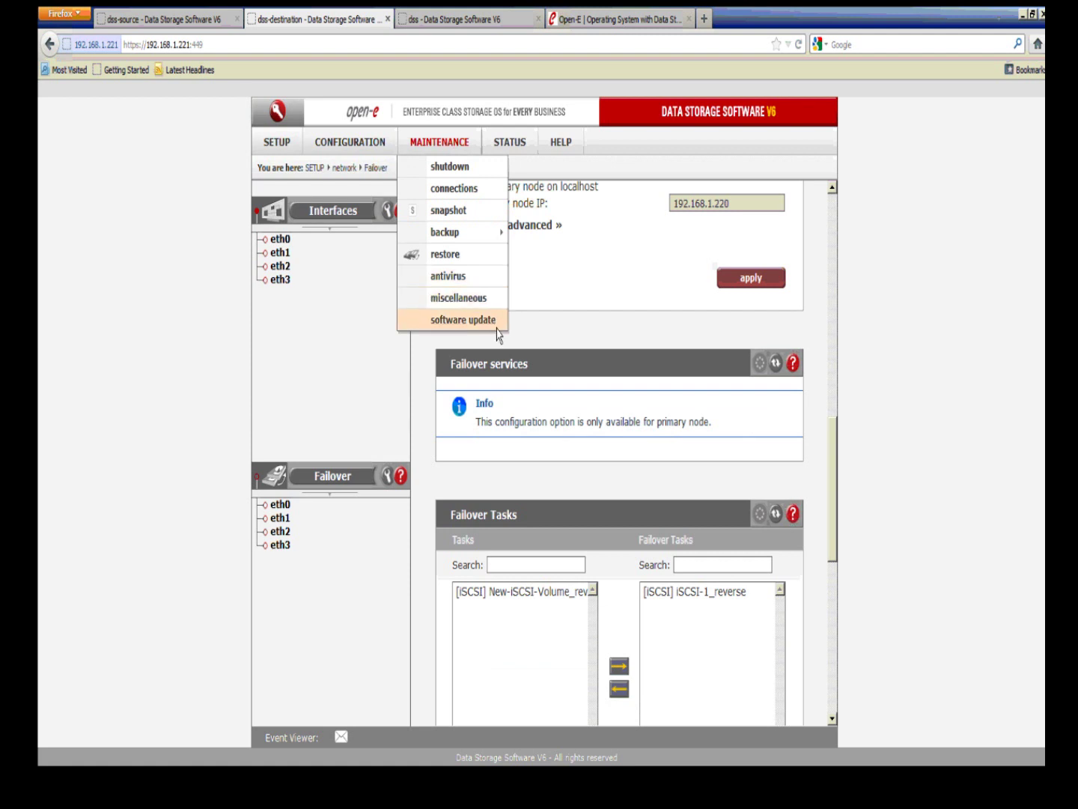
# On the destination server's software update page, expand the 6.0up90 b5845 release notes and highlight the entry listed under small updates
pyautogui.click(463, 321)
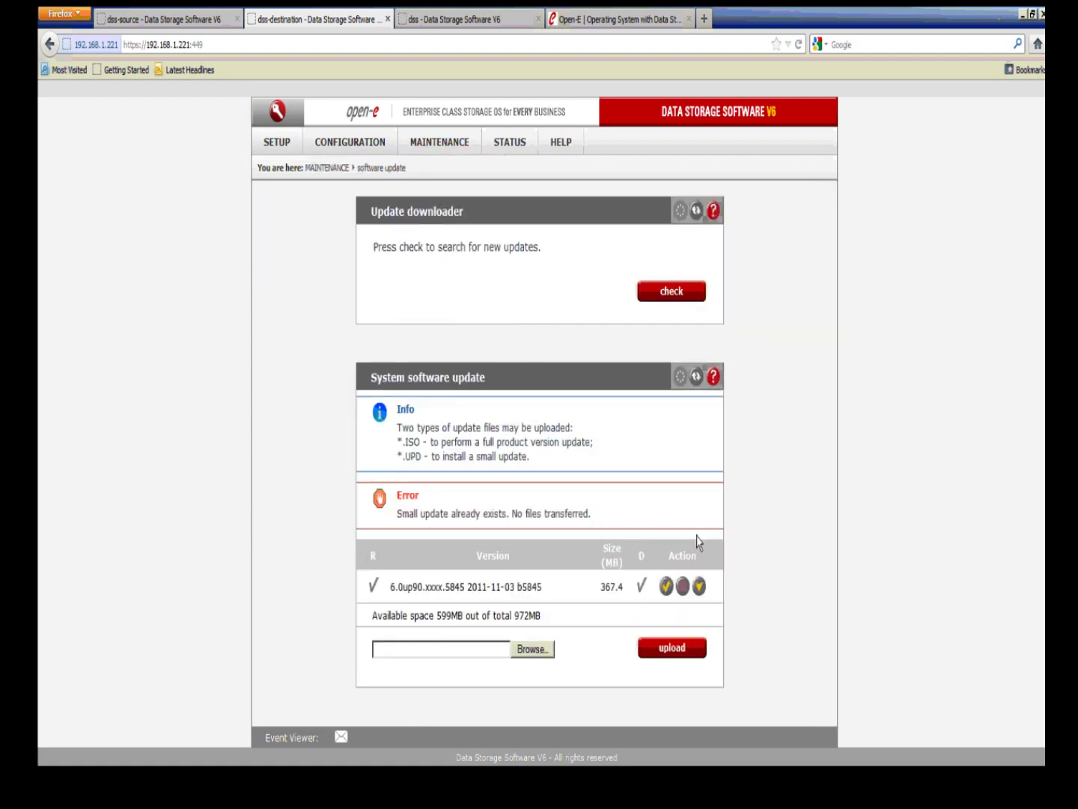
pyautogui.click(698, 585)
pyautogui.scroll(-3, 707, 594)
pyautogui.scroll(-4, 706, 594)
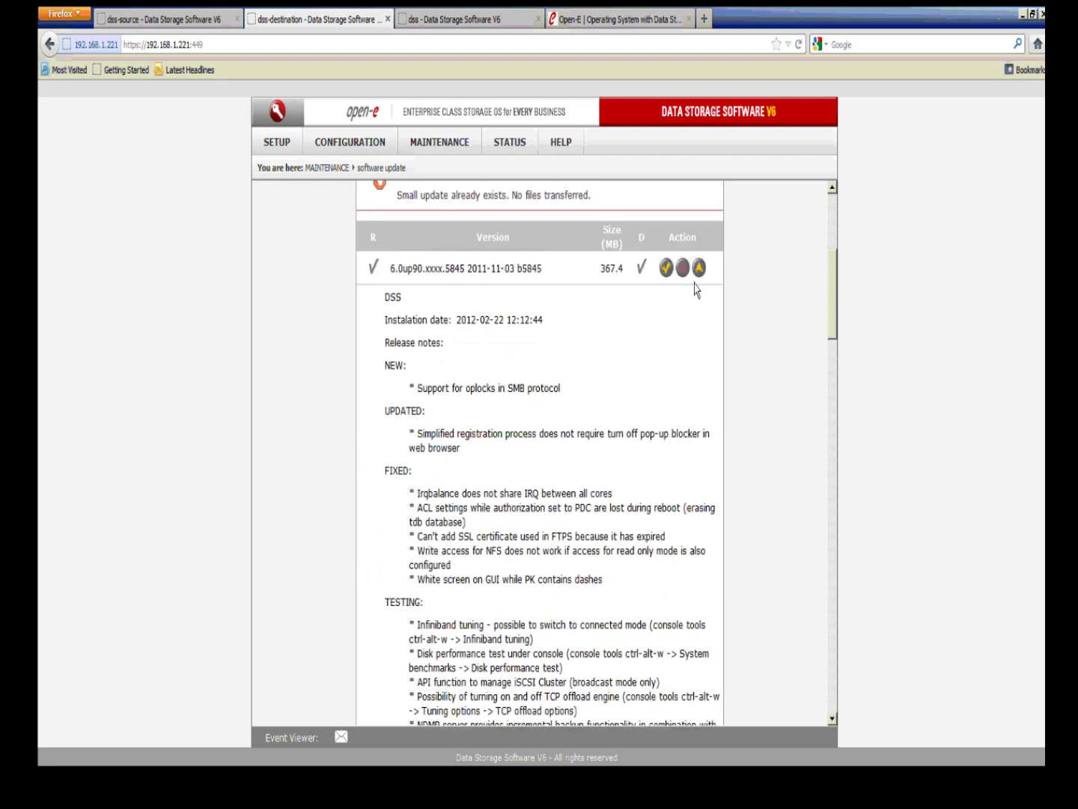
pyautogui.moveTo(542, 269); pyautogui.dragTo(517, 271)
pyautogui.moveTo(839, 279); pyautogui.dragTo(841, 649)
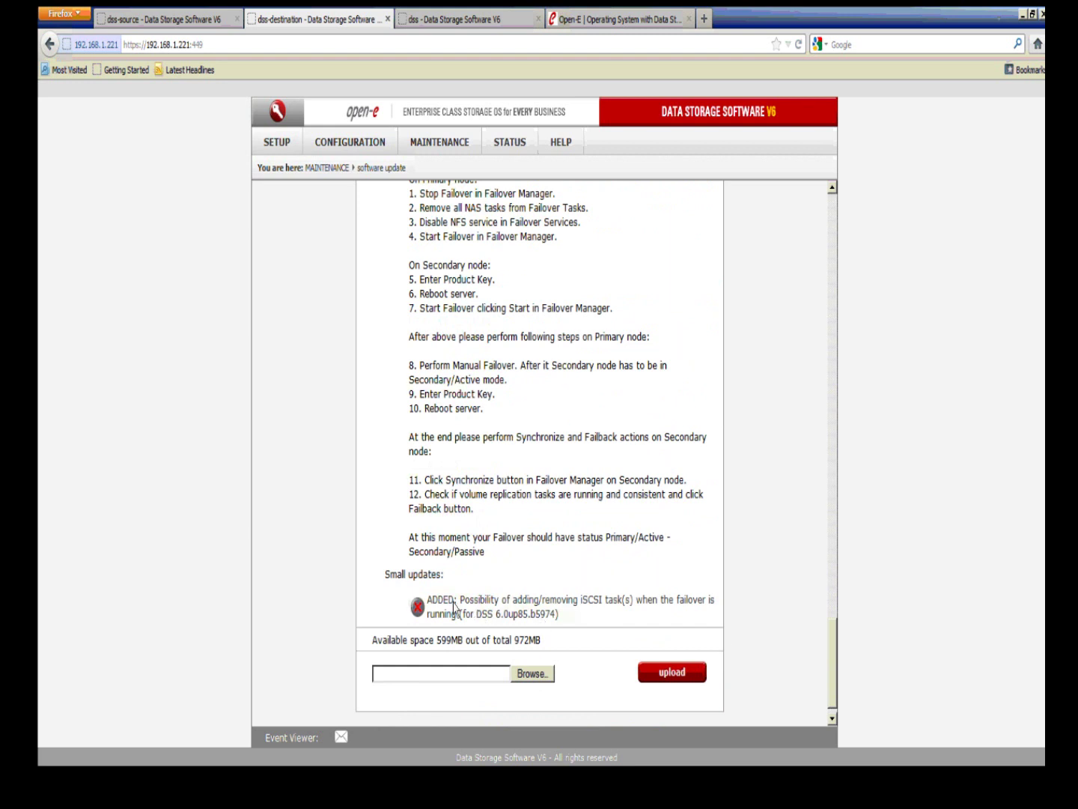
pyautogui.moveTo(433, 604); pyautogui.dragTo(555, 623)
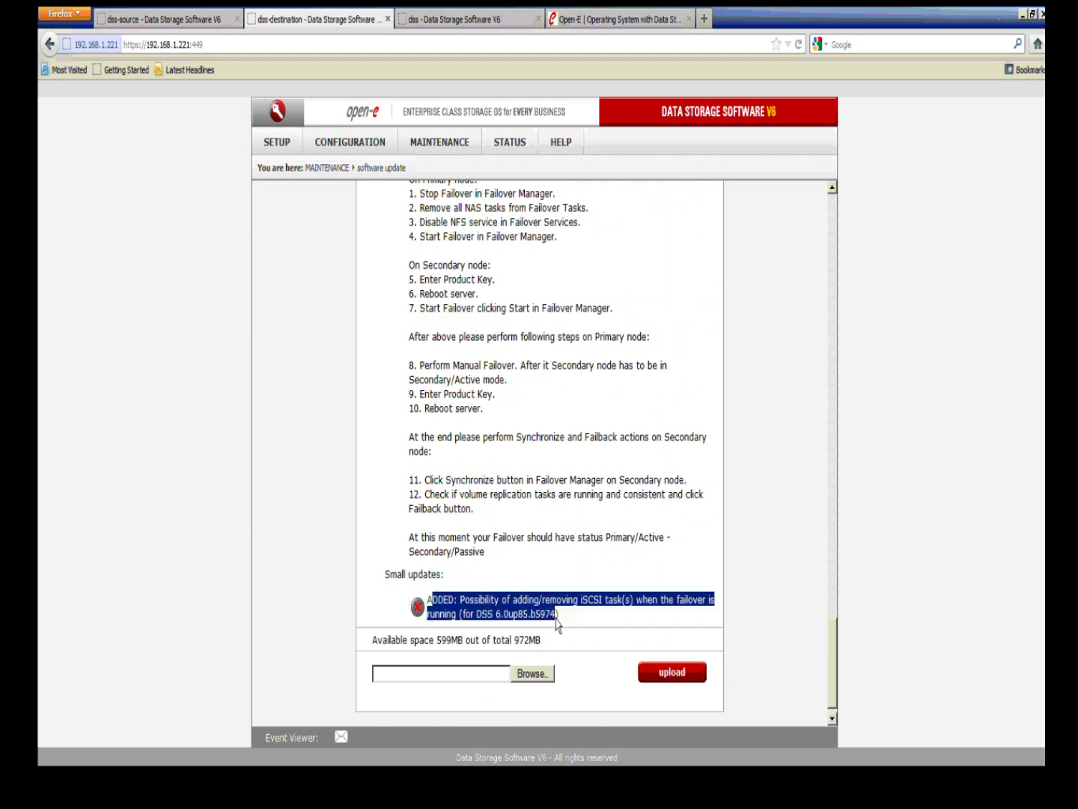
pyautogui.click(610, 622)
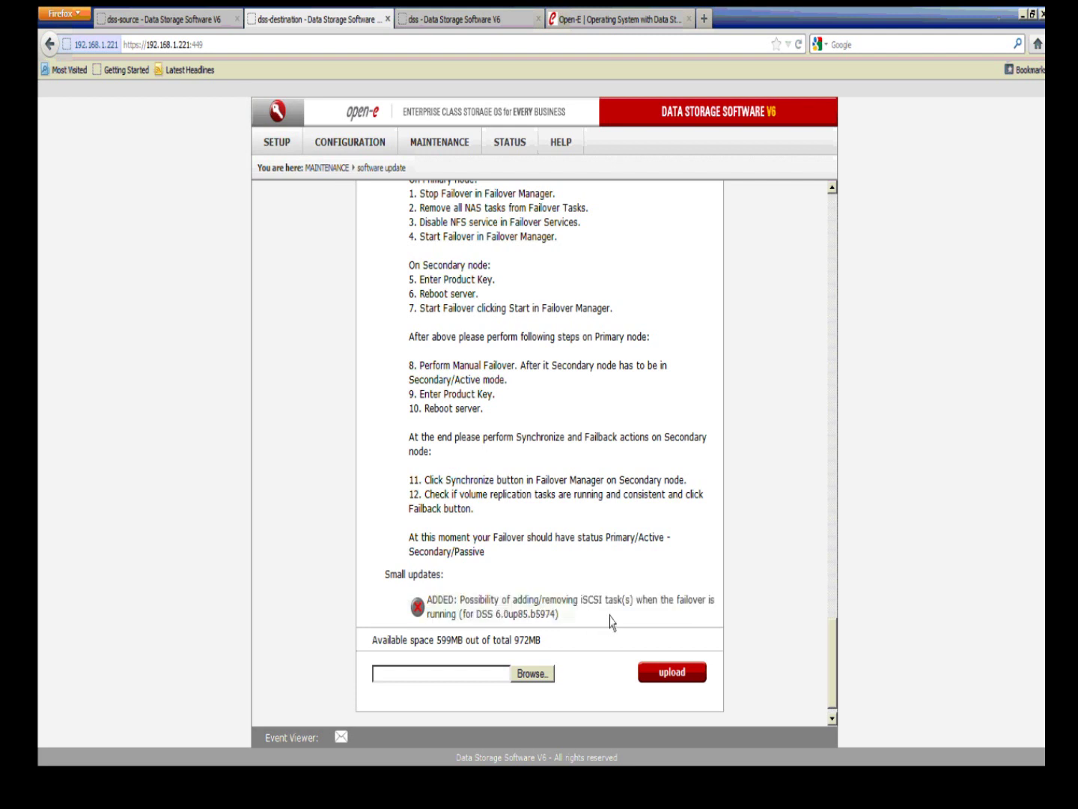
pyautogui.scroll(1, 588, 563)
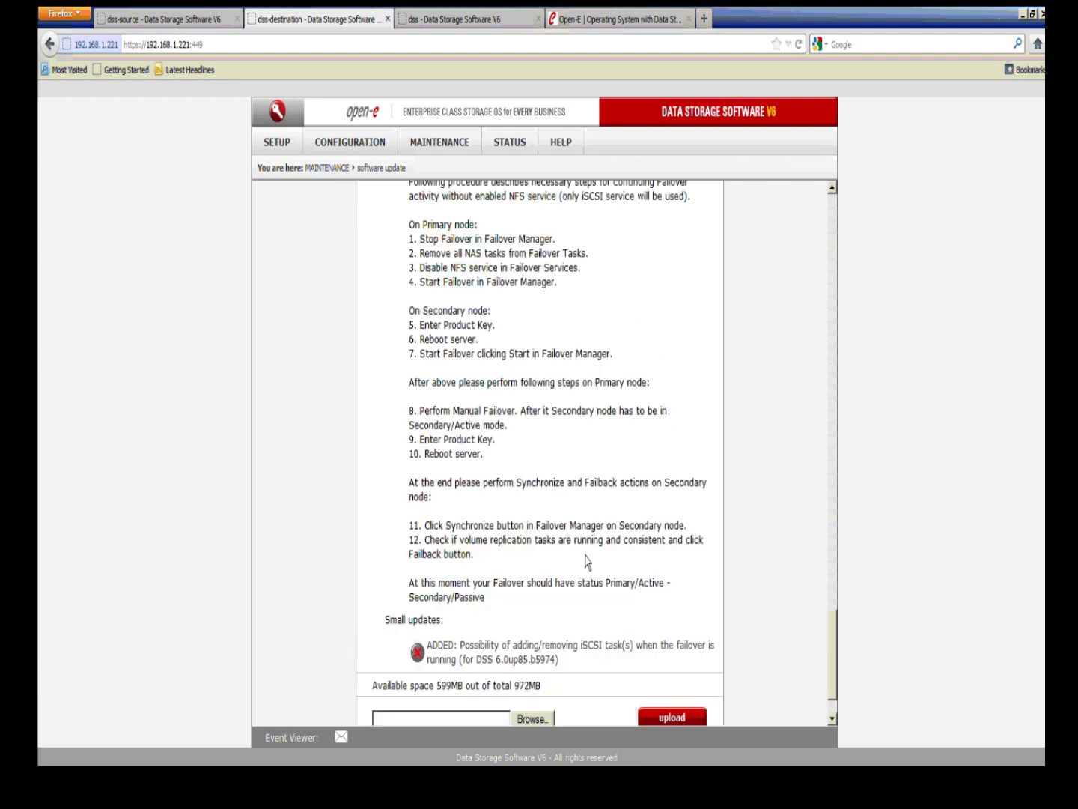
pyautogui.scroll(10, 587, 562)
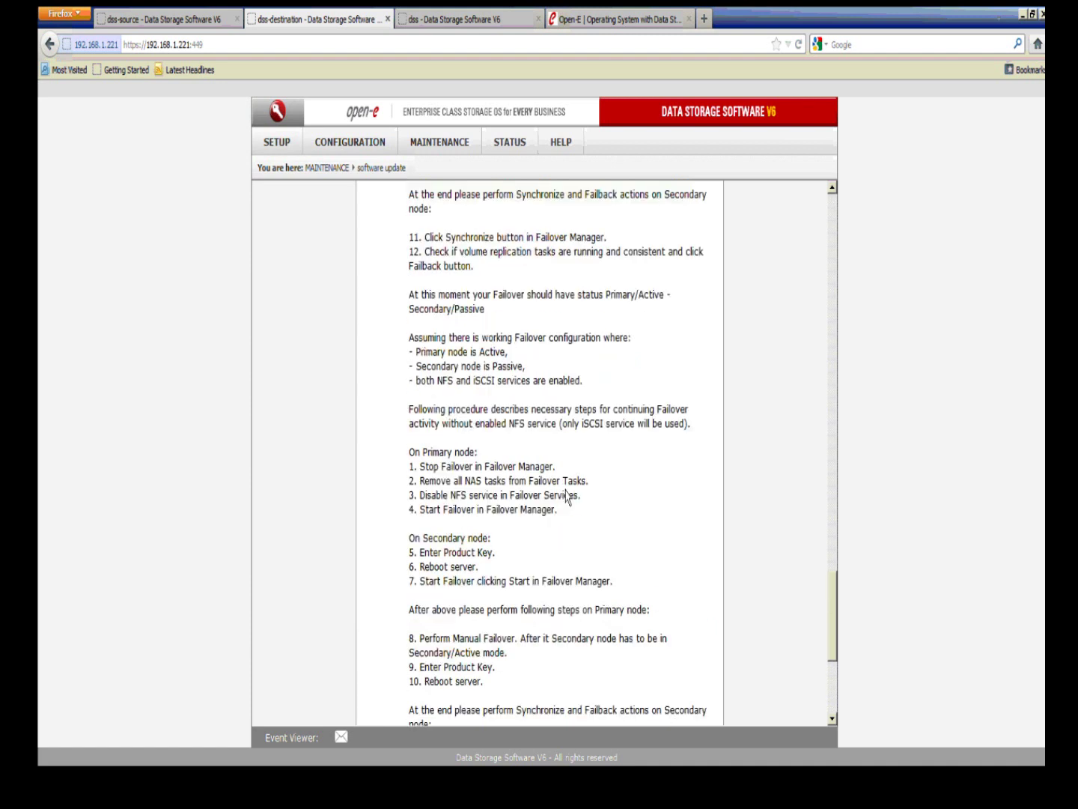
# Run a manual failover from the source server's Failover manager, accept the confirmation, and check its failover status
pyautogui.click(206, 22)
pyautogui.scroll(-6, 678, 503)
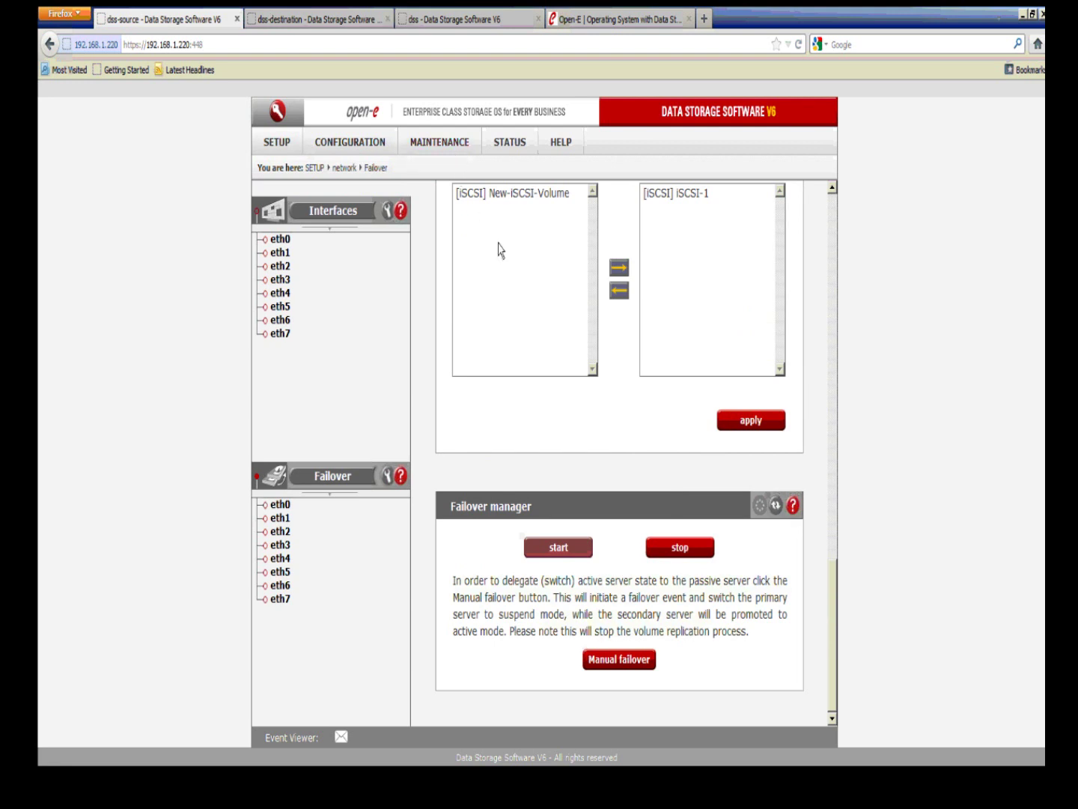
pyautogui.click(637, 668)
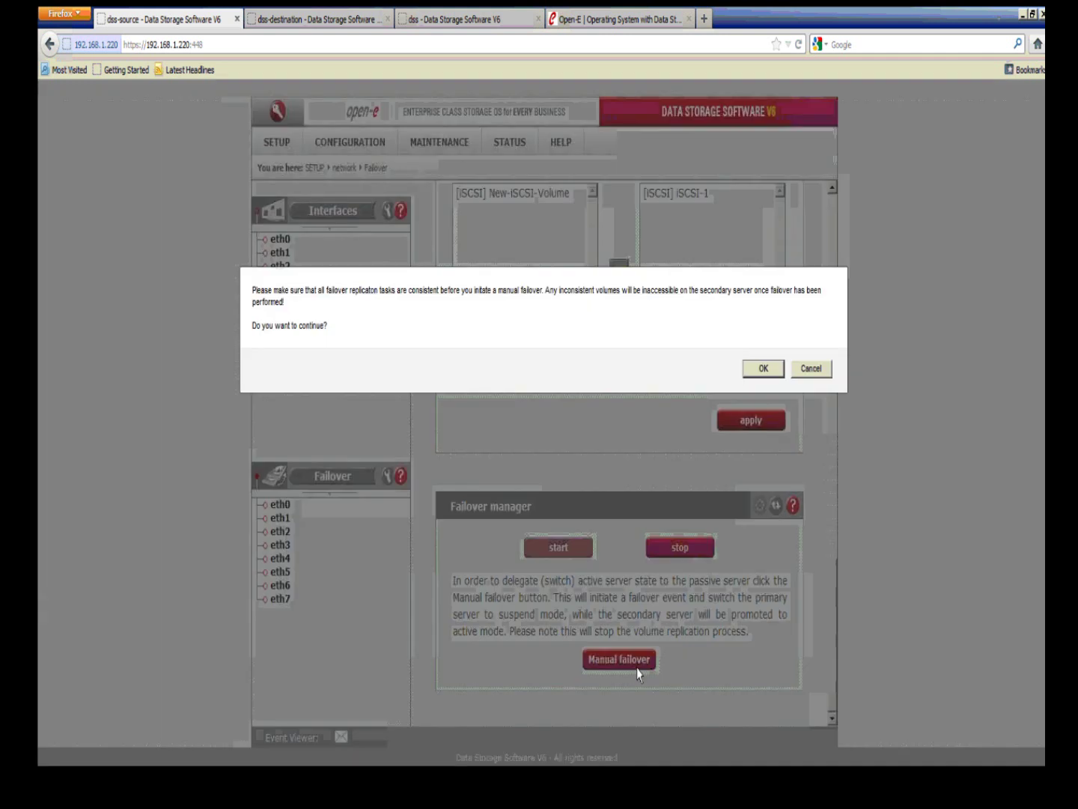
pyautogui.click(746, 371)
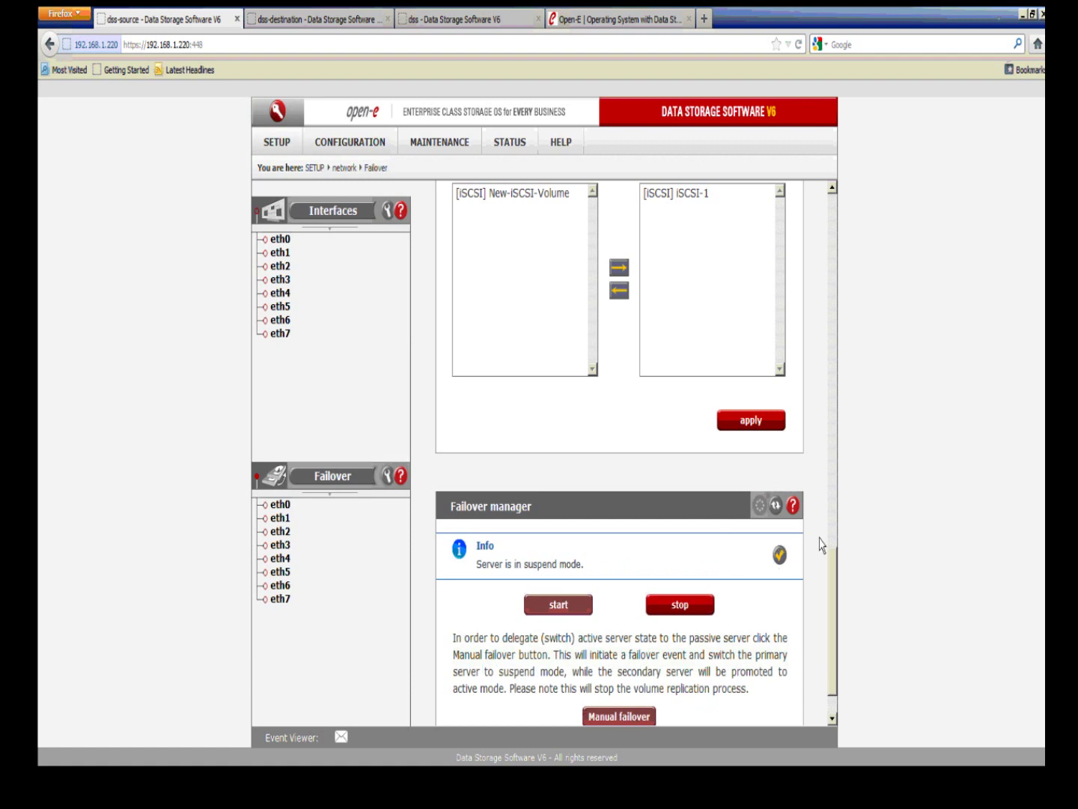
pyautogui.moveTo(832, 554); pyautogui.dragTo(831, 262)
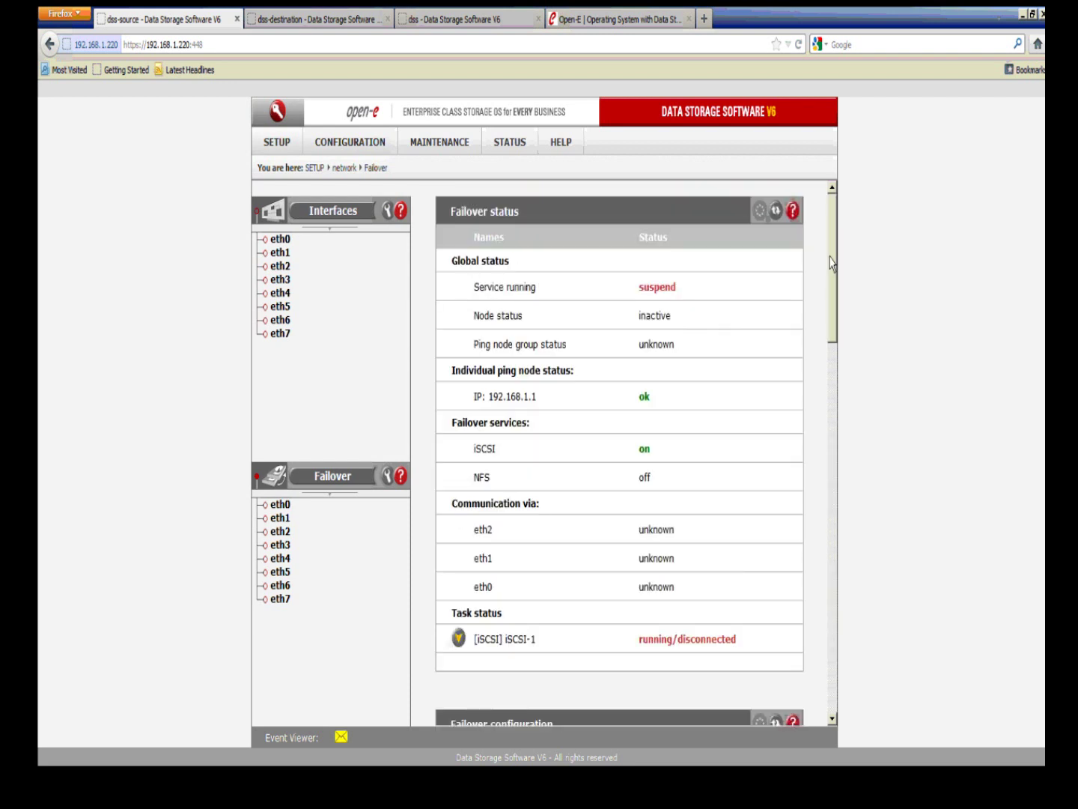
# Open the source server's software update page and bring up the update file chooser, closing it without choosing a file
pyautogui.click(446, 151)
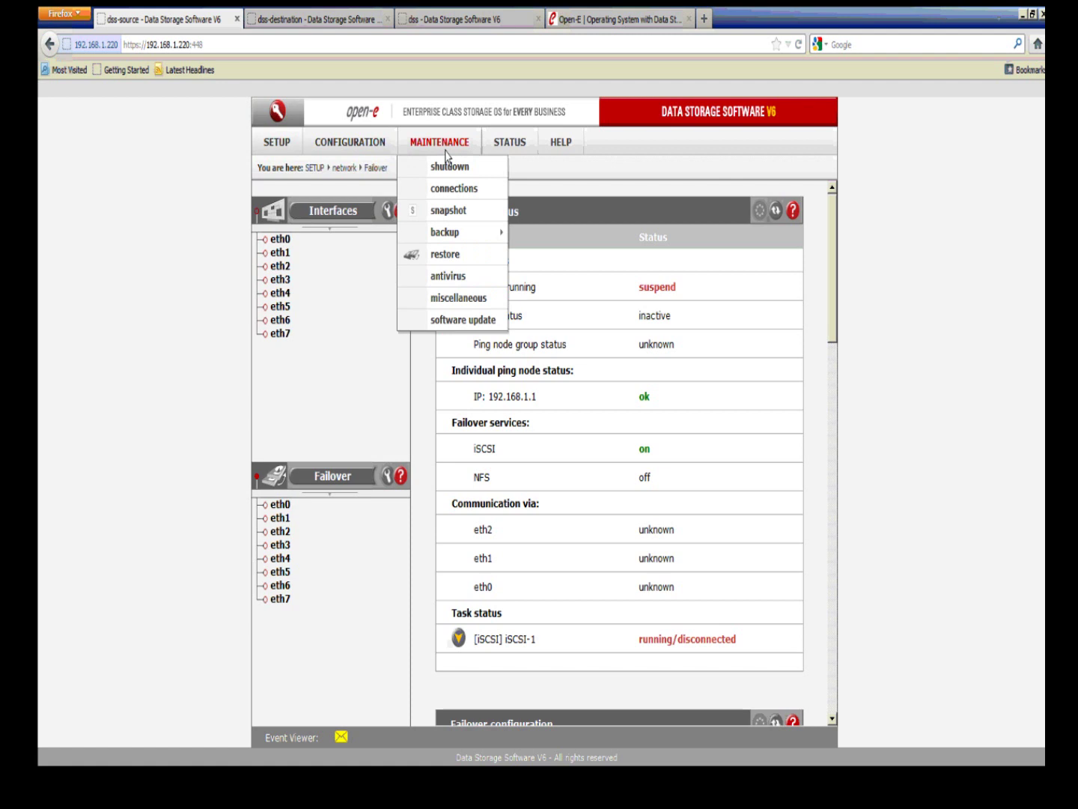
pyautogui.click(487, 322)
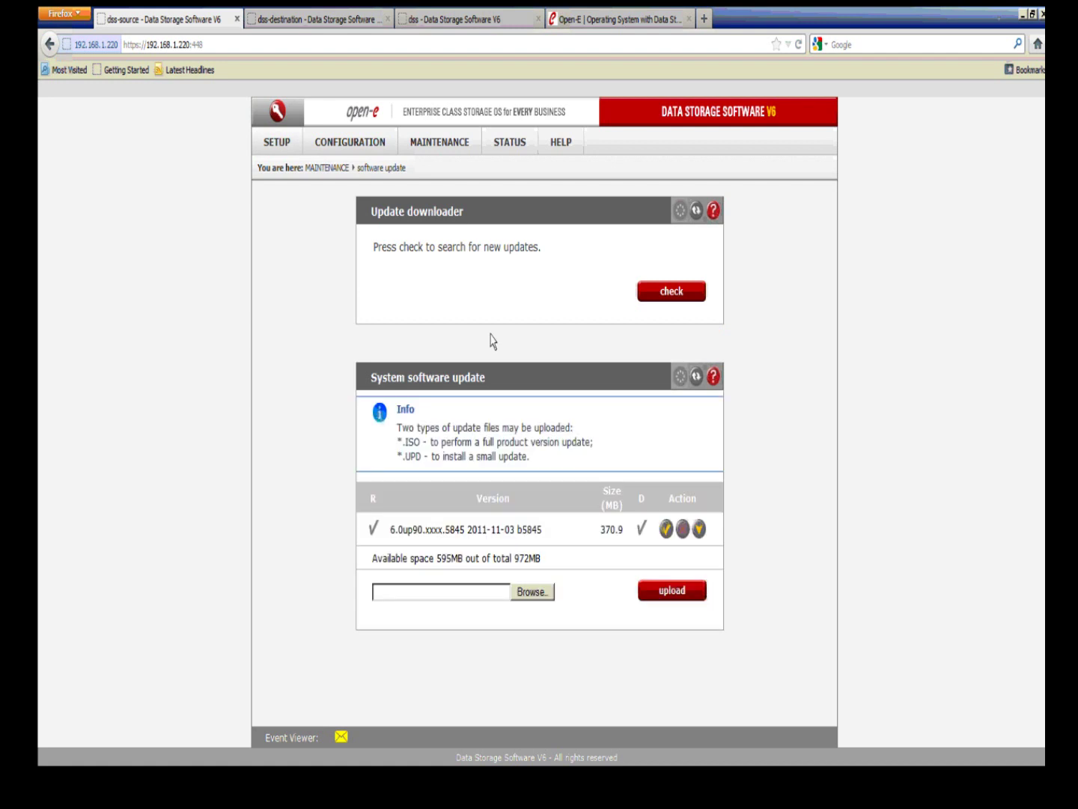
pyautogui.click(544, 598)
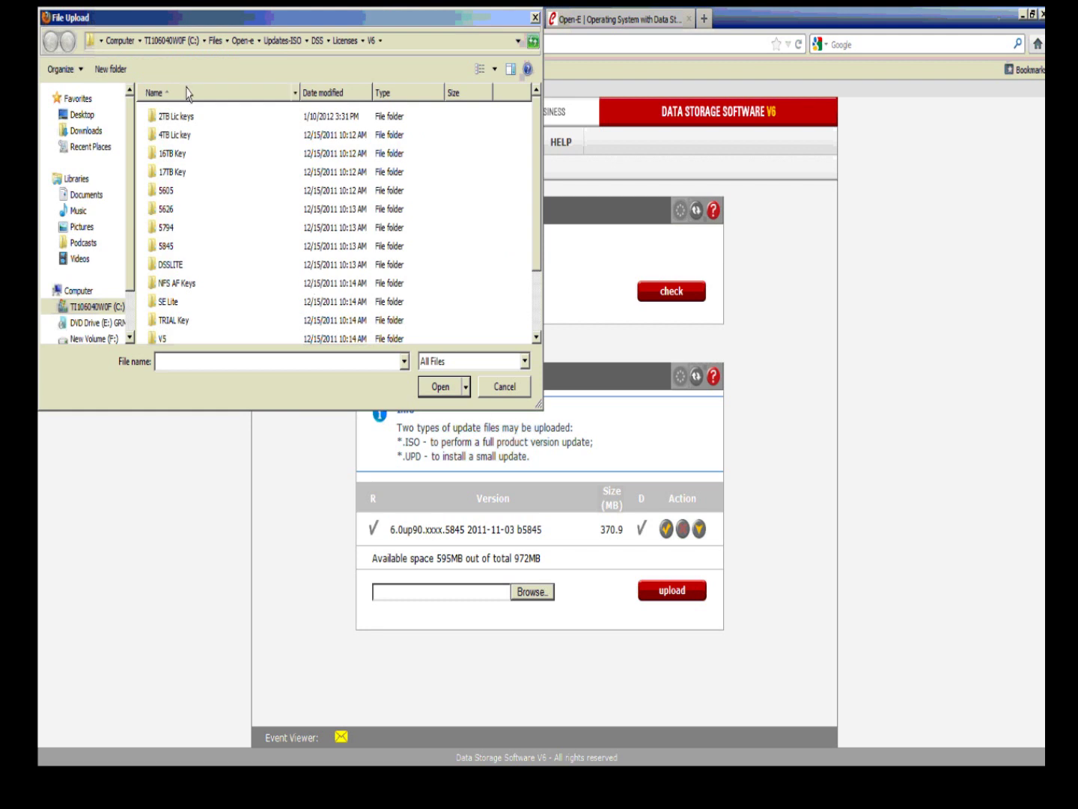
pyautogui.click(536, 17)
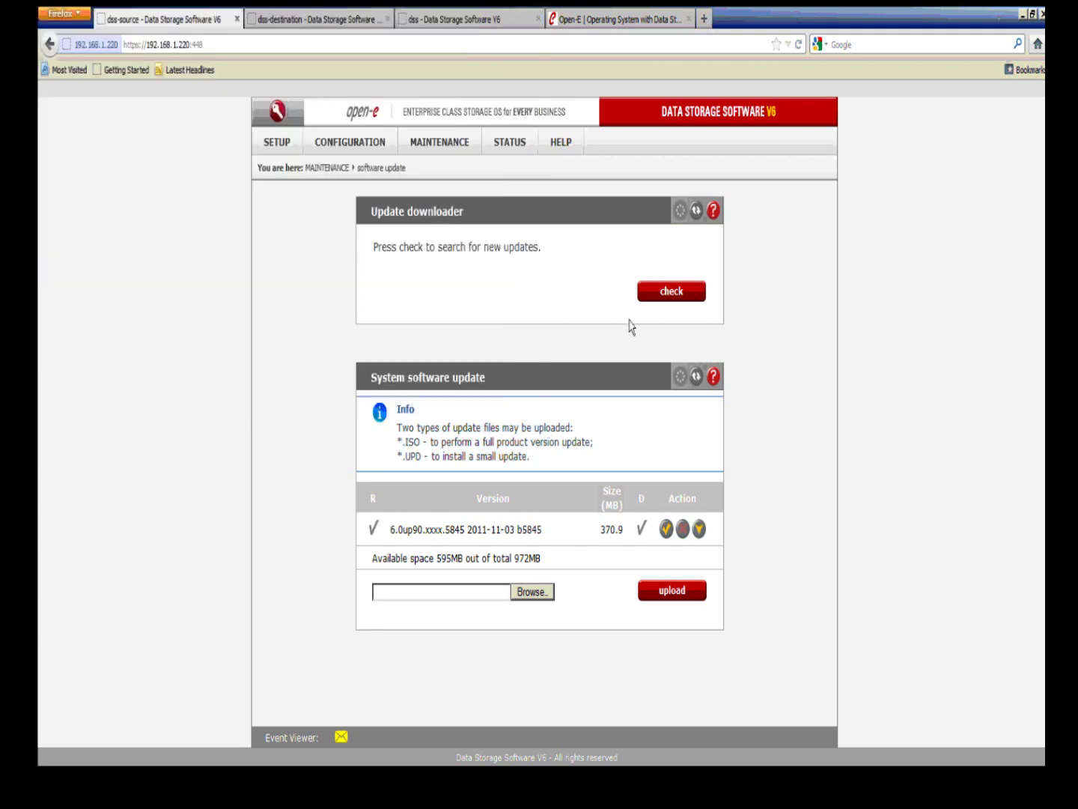
# Examine the small updates listed in the source server's 6.0up90 b5845 release notes, and collapse the details
pyautogui.click(699, 529)
pyautogui.scroll(-1, 708, 545)
pyautogui.scroll(-1, 710, 548)
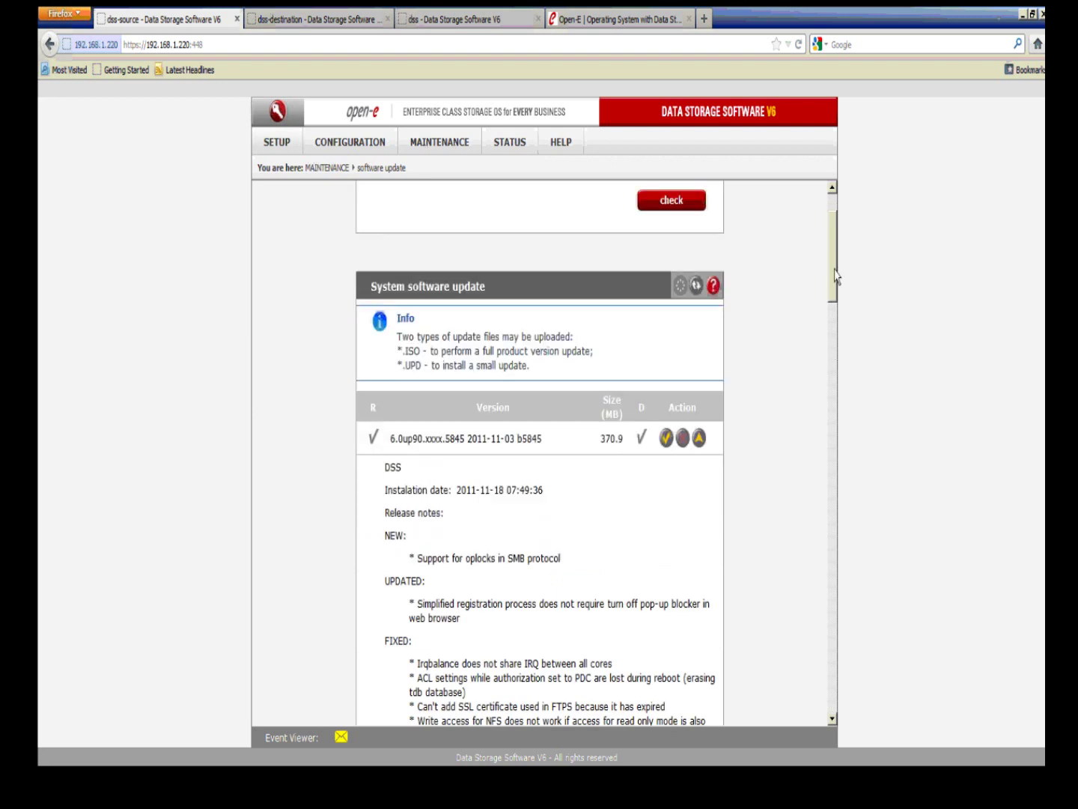
pyautogui.click(835, 434)
pyautogui.click(839, 529)
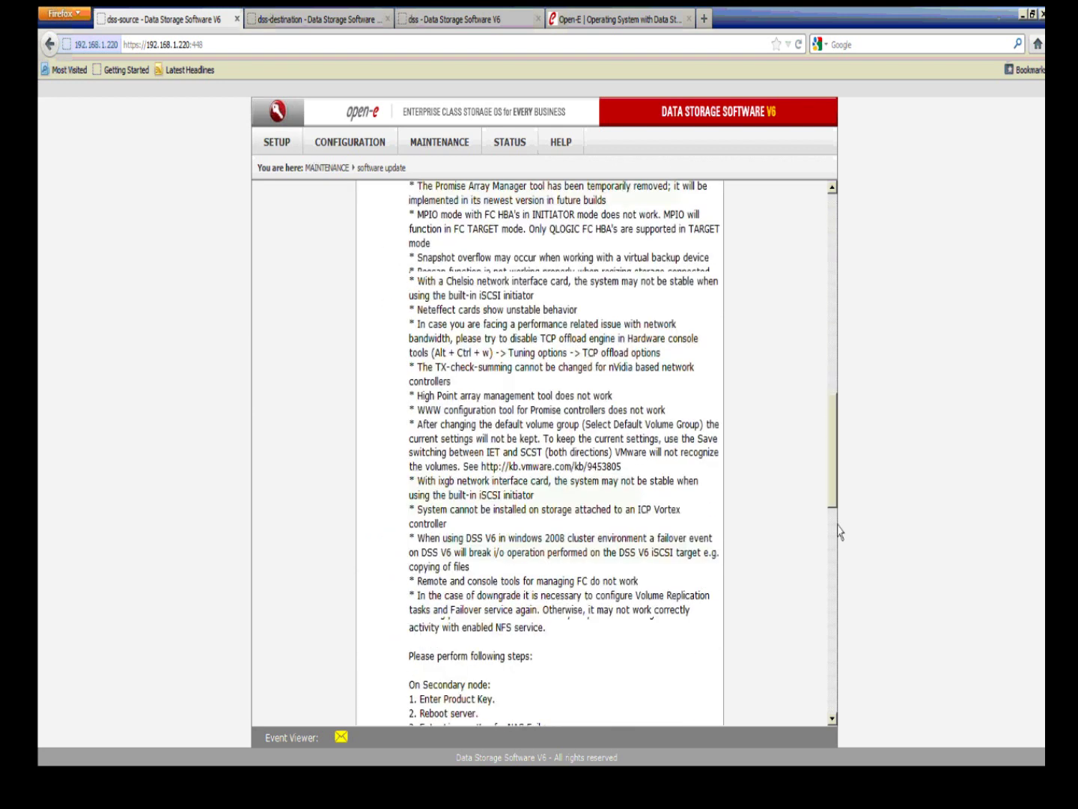
pyautogui.click(839, 585)
pyautogui.click(837, 673)
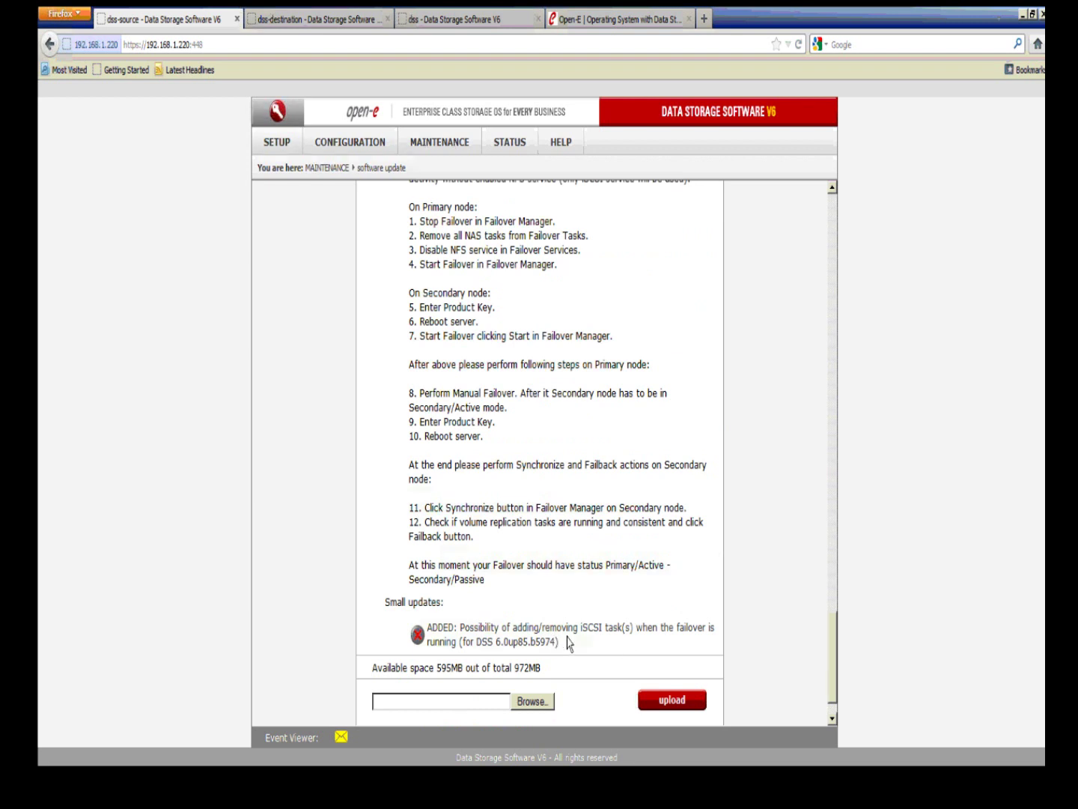
pyautogui.click(832, 454)
pyautogui.moveTo(835, 543); pyautogui.dragTo(831, 225)
pyautogui.click(692, 543)
# Open the destination server's failover page and check its node status, highlighting the role value
pyautogui.click(347, 23)
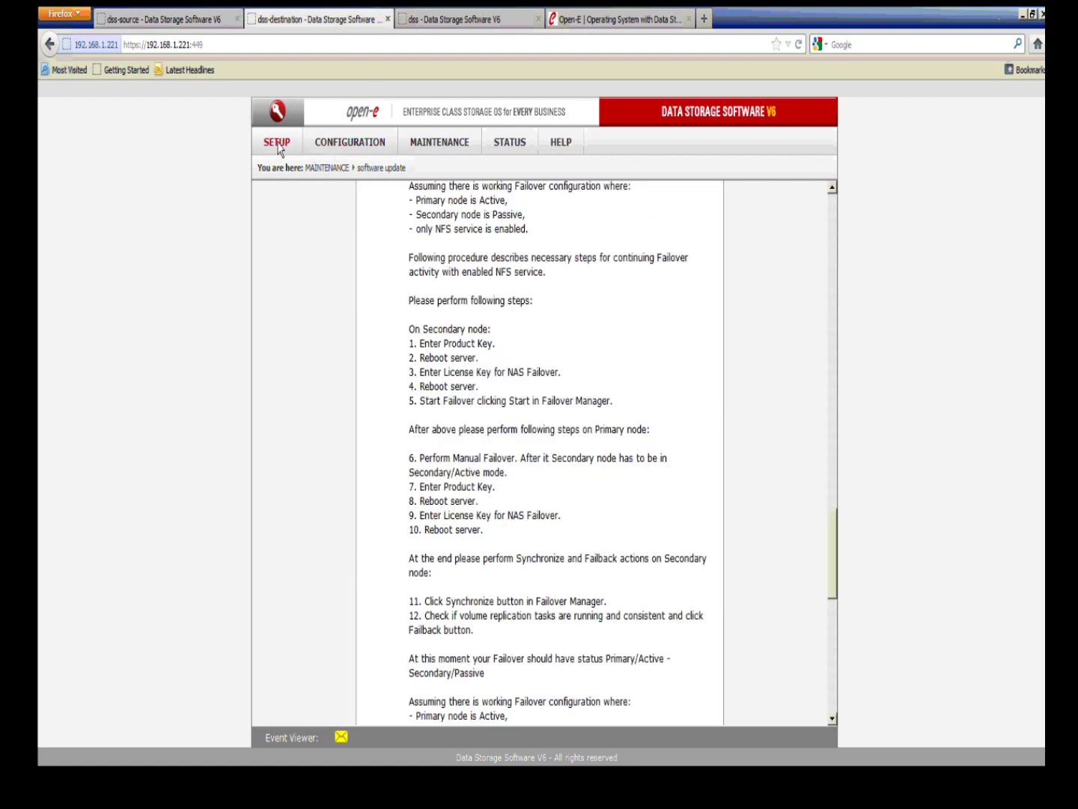
pyautogui.click(277, 143)
pyautogui.moveTo(333, 166)
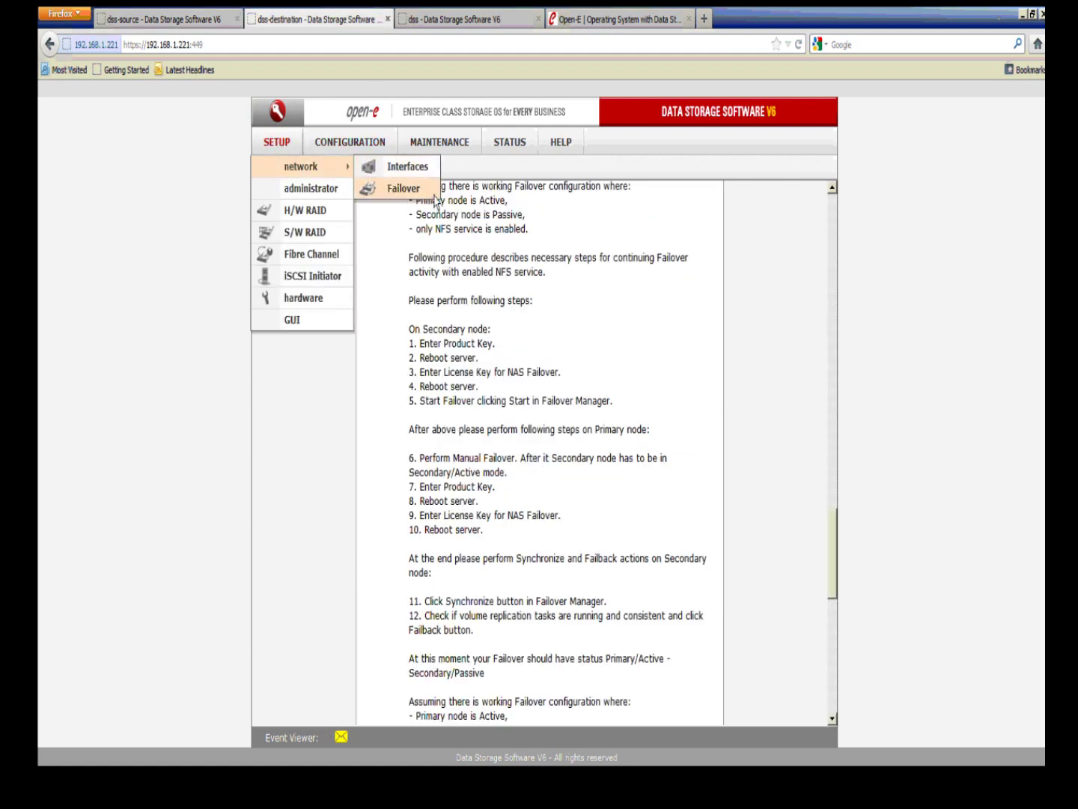
pyautogui.click(404, 189)
pyautogui.scroll(10, 434, 195)
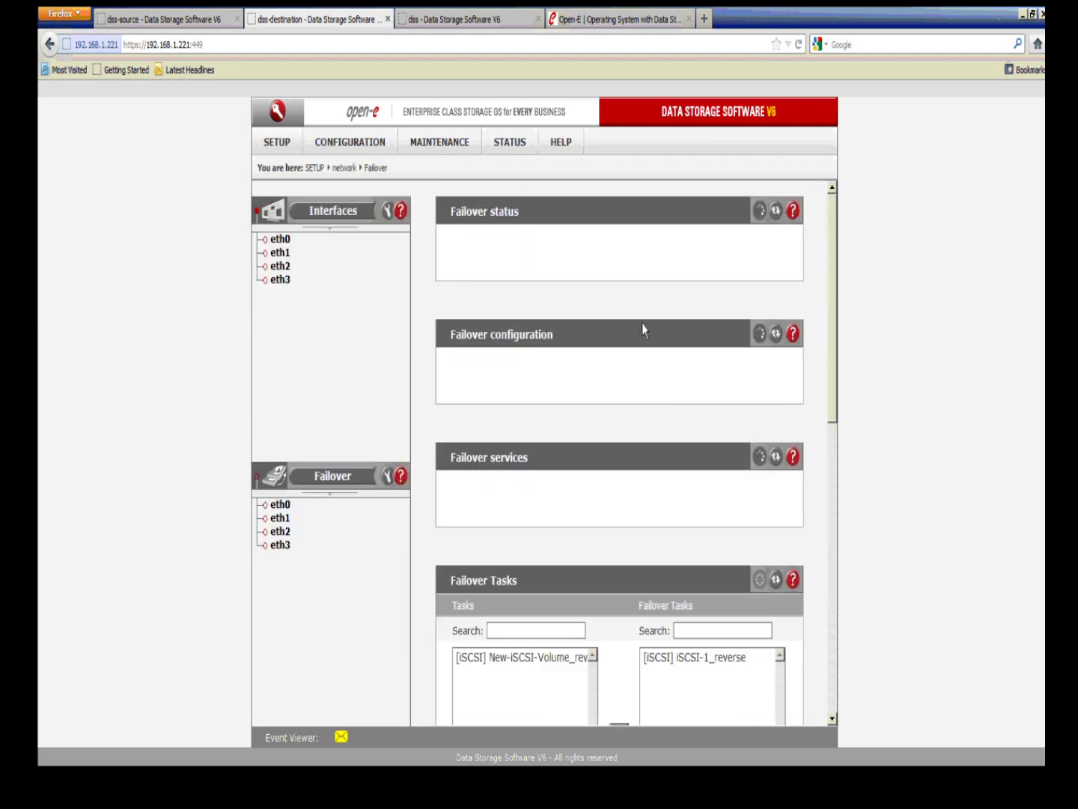
pyautogui.moveTo(715, 321); pyautogui.dragTo(640, 325)
pyautogui.click(696, 340)
pyautogui.moveTo(711, 320); pyautogui.dragTo(684, 327)
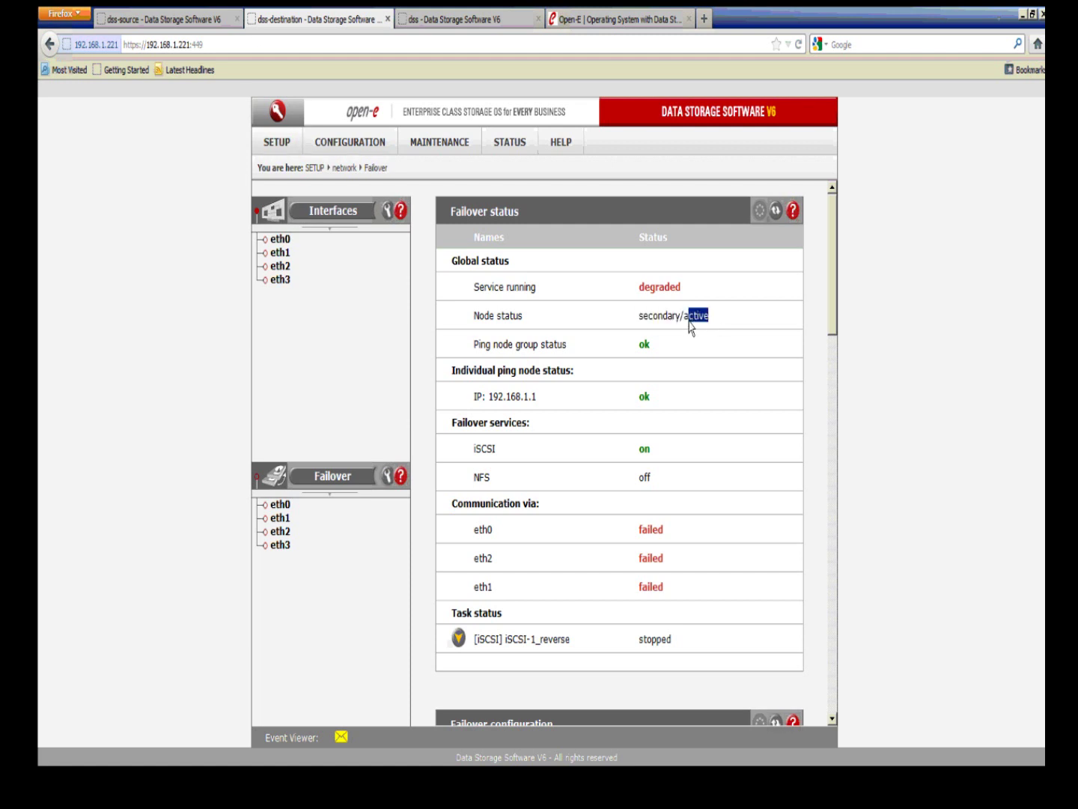
pyautogui.click(698, 372)
# Return to the source server and expand its installed version's details to recheck the small updates list
pyautogui.click(201, 27)
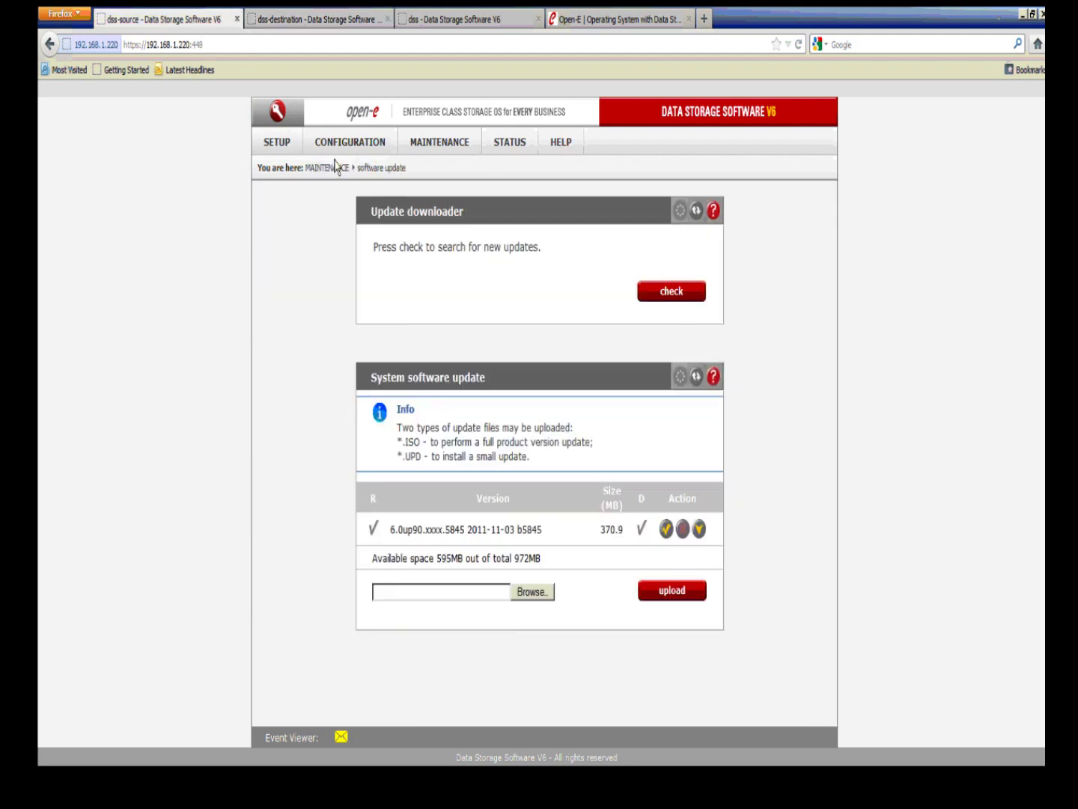
pyautogui.click(295, 153)
pyautogui.click(450, 146)
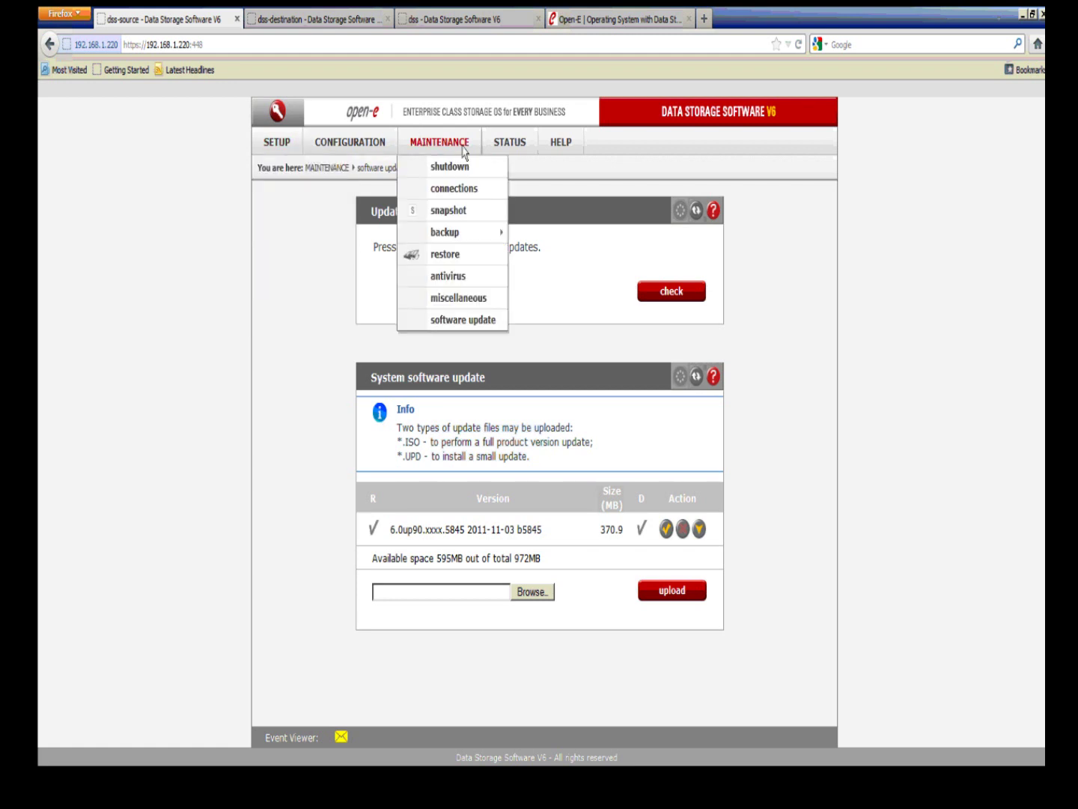
pyautogui.click(698, 529)
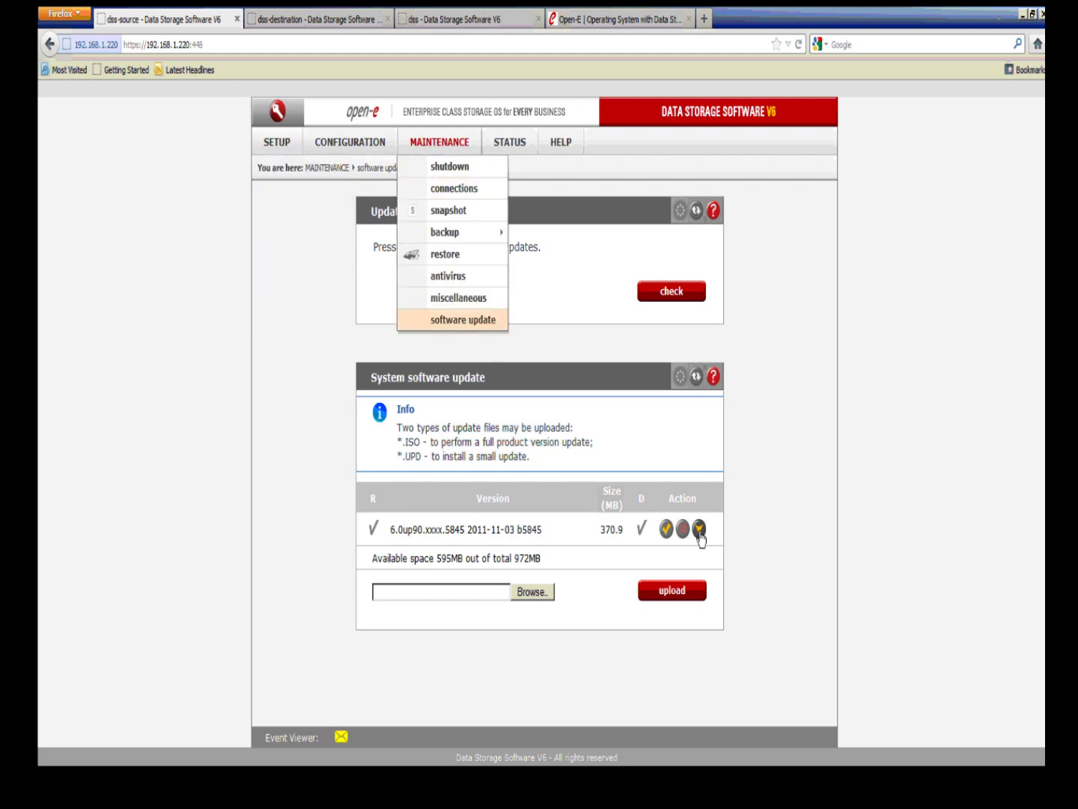
pyautogui.moveTo(833, 246); pyautogui.dragTo(840, 674)
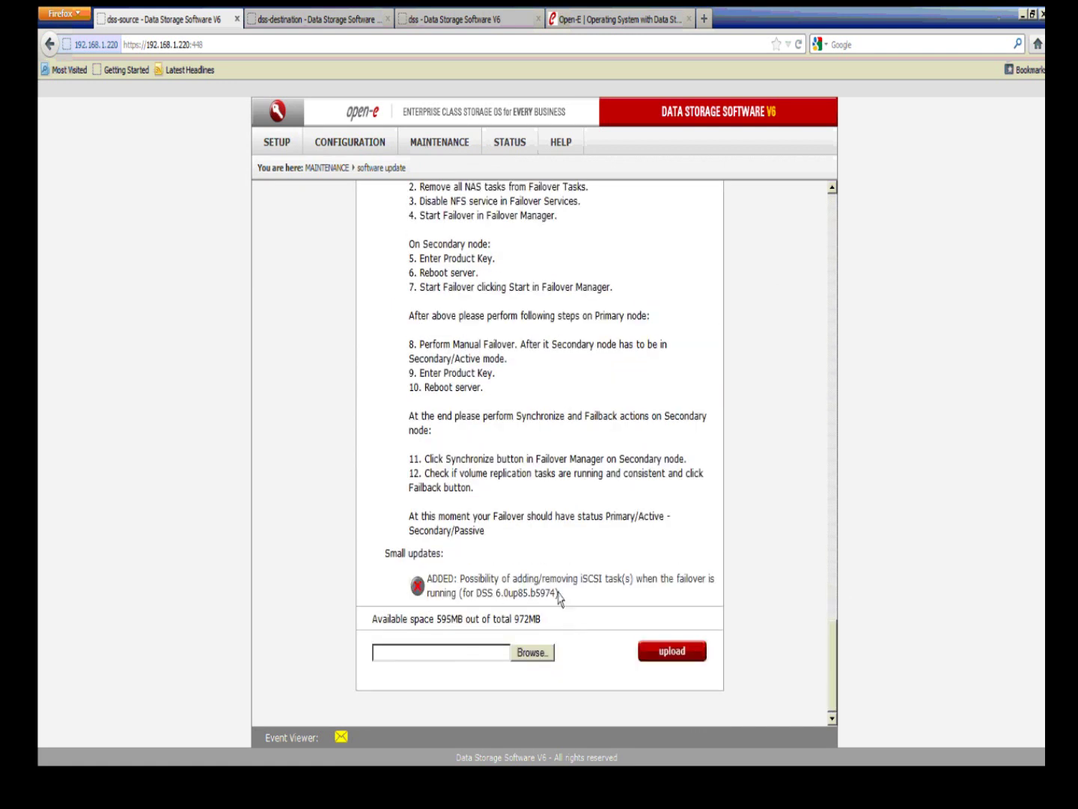
# Check the failover status on the source server, and bring up the sync and failback controls in the destination server's Failover manager
pyautogui.click(298, 148)
pyautogui.moveTo(309, 170)
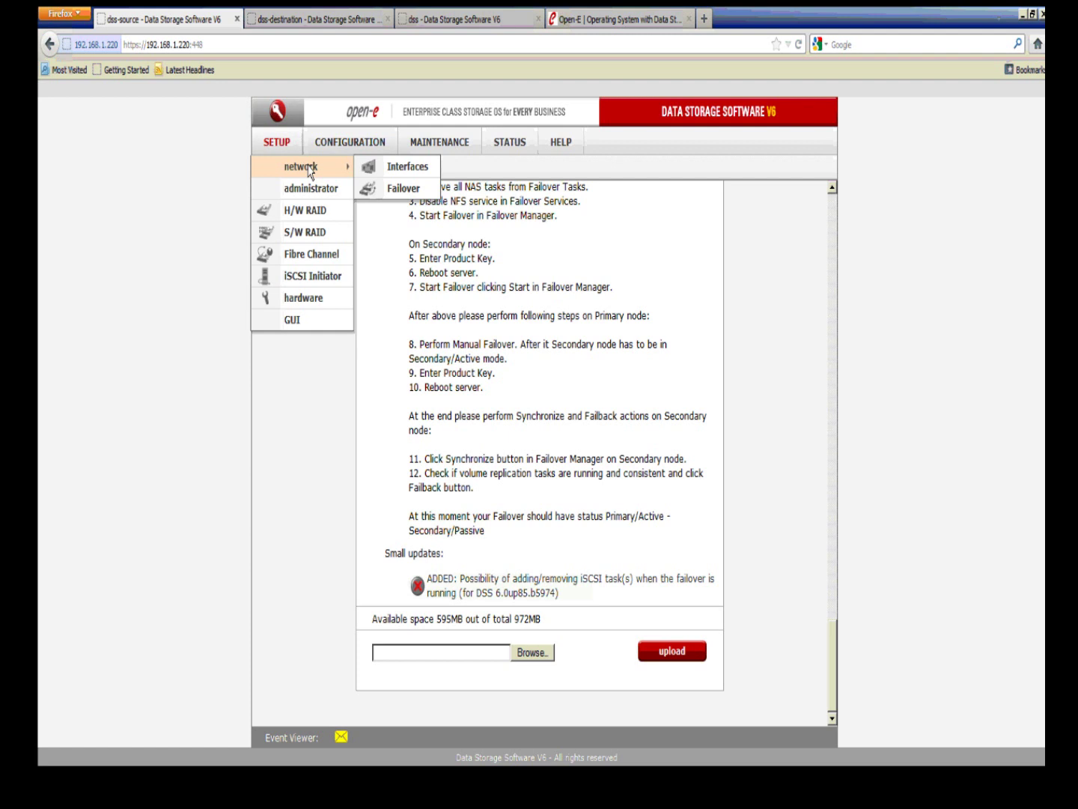
pyautogui.click(427, 190)
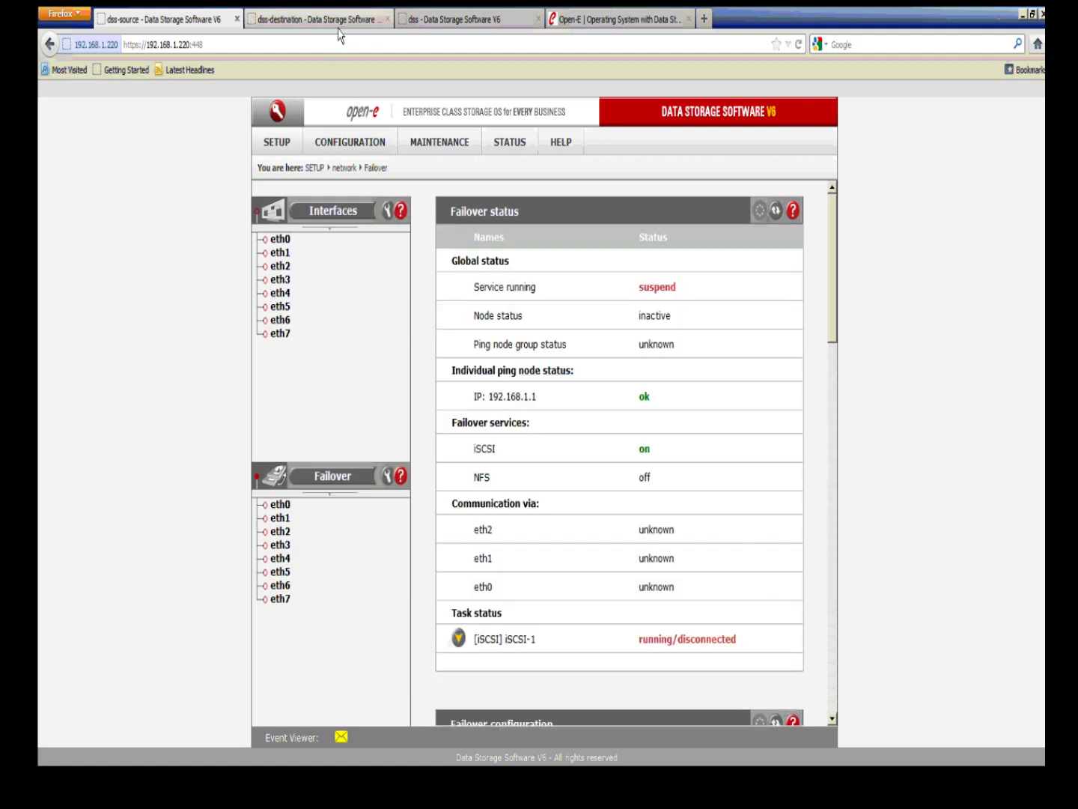
pyautogui.click(341, 23)
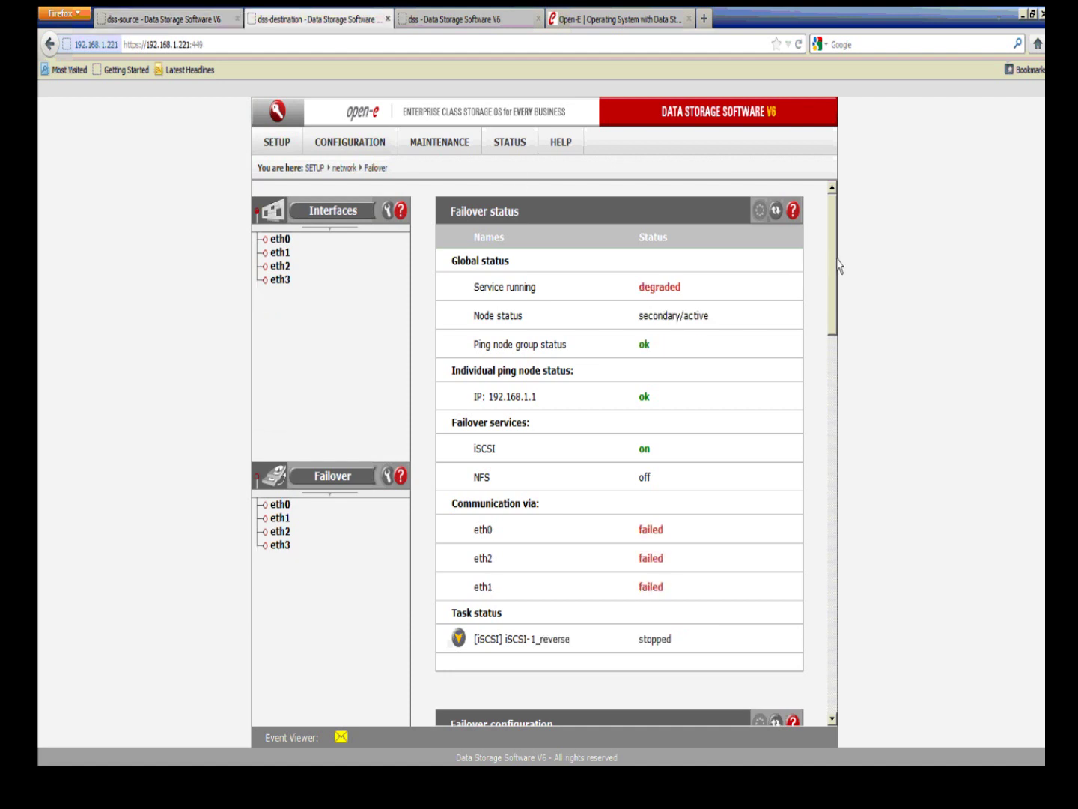
pyautogui.moveTo(838, 263); pyautogui.dragTo(834, 644)
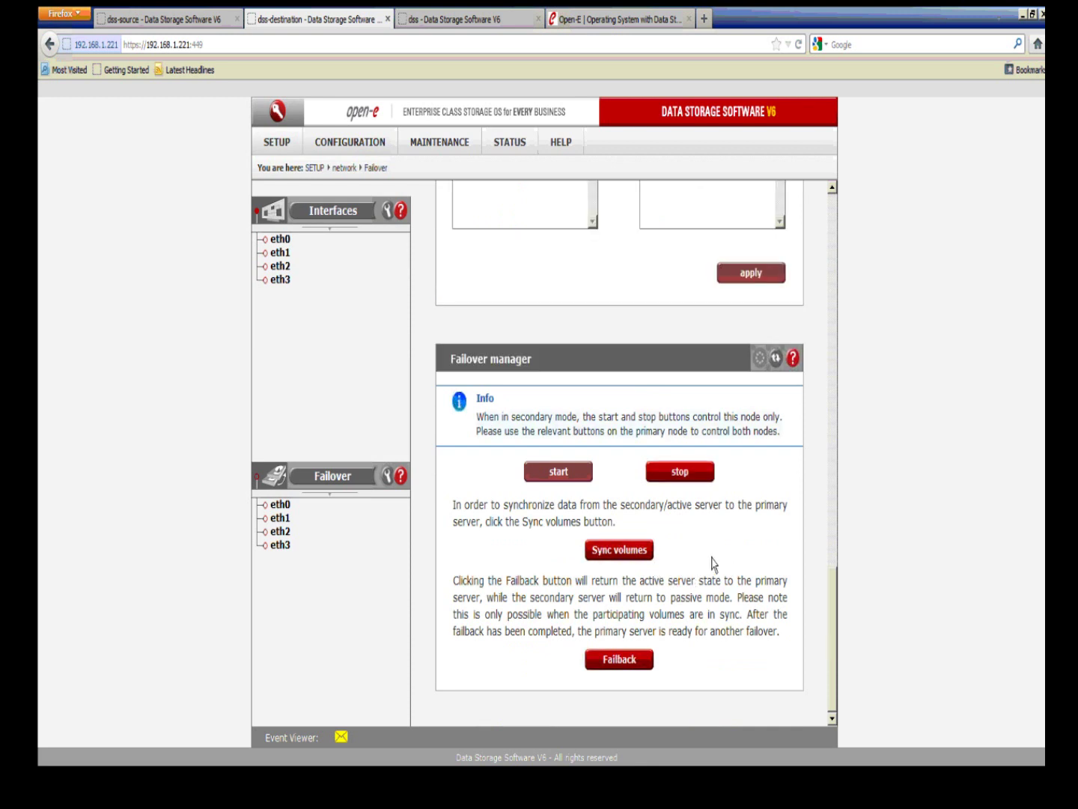
# Synchronize the volumes from the destination server, and inspect the source and destination consistency in the iSCSI-1_reverse task details
pyautogui.click(641, 554)
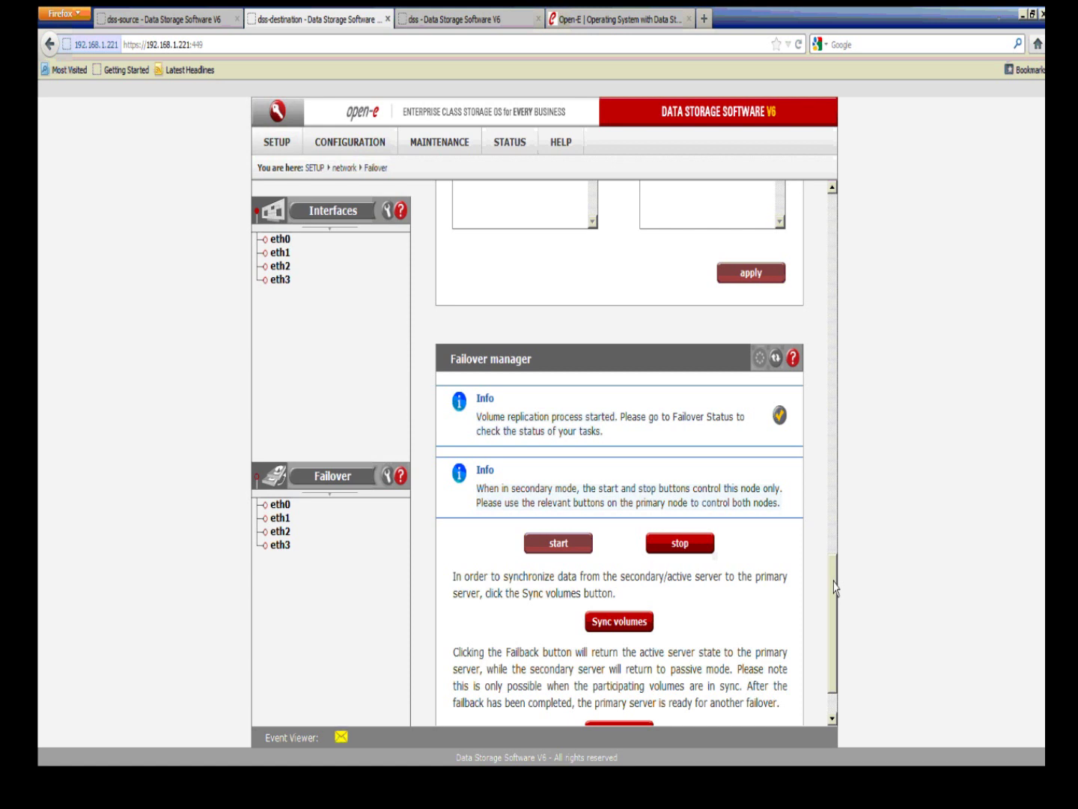
pyautogui.moveTo(835, 588); pyautogui.dragTo(831, 205)
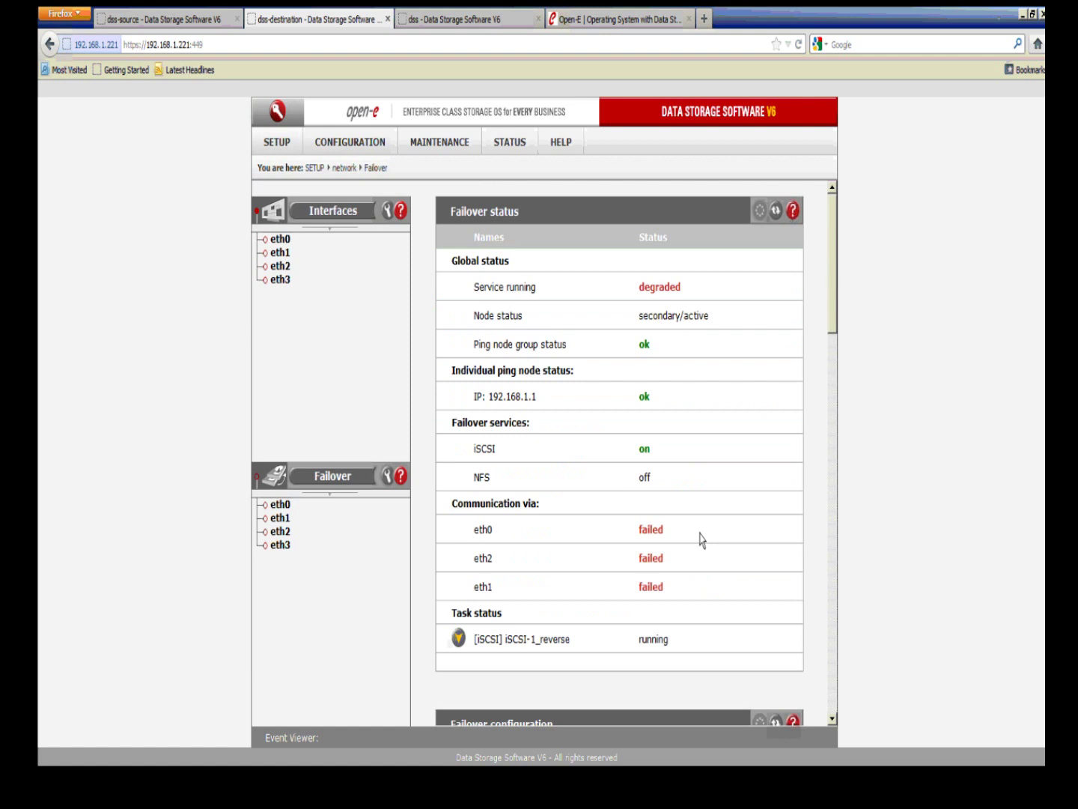
pyautogui.scroll(-2, 703, 539)
pyautogui.click(458, 558)
pyautogui.scroll(-2, 457, 560)
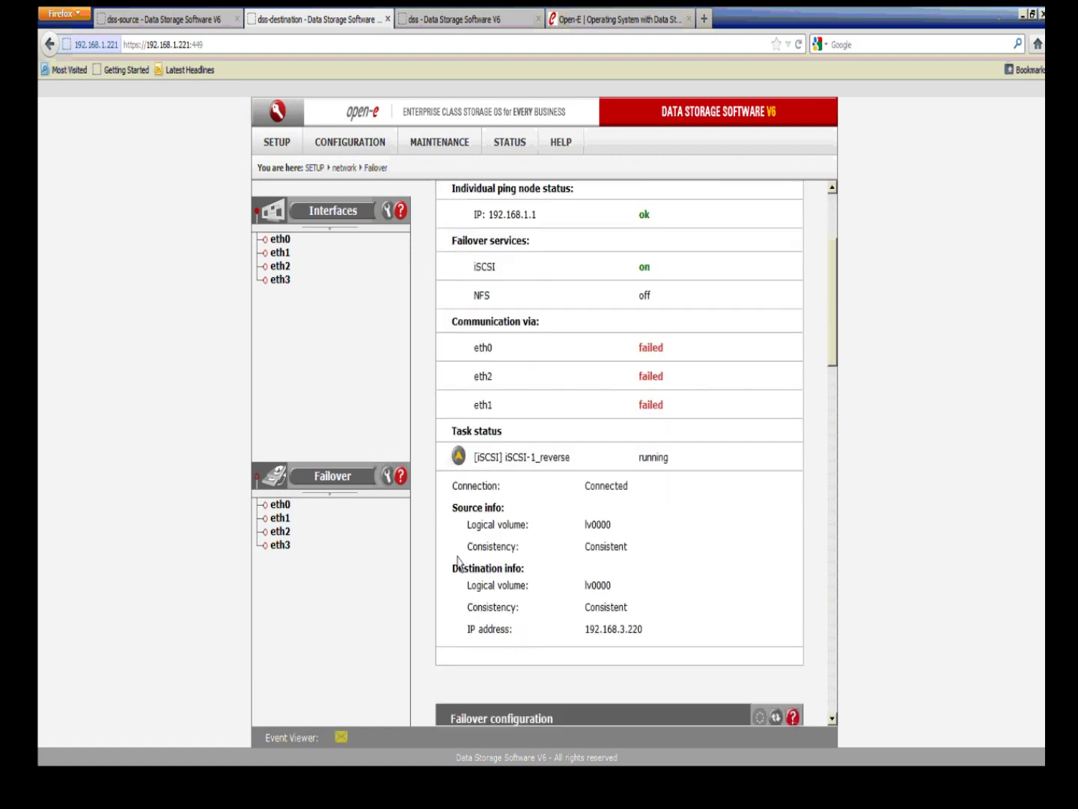
pyautogui.scroll(-1, 458, 561)
pyautogui.moveTo(630, 563); pyautogui.dragTo(583, 570)
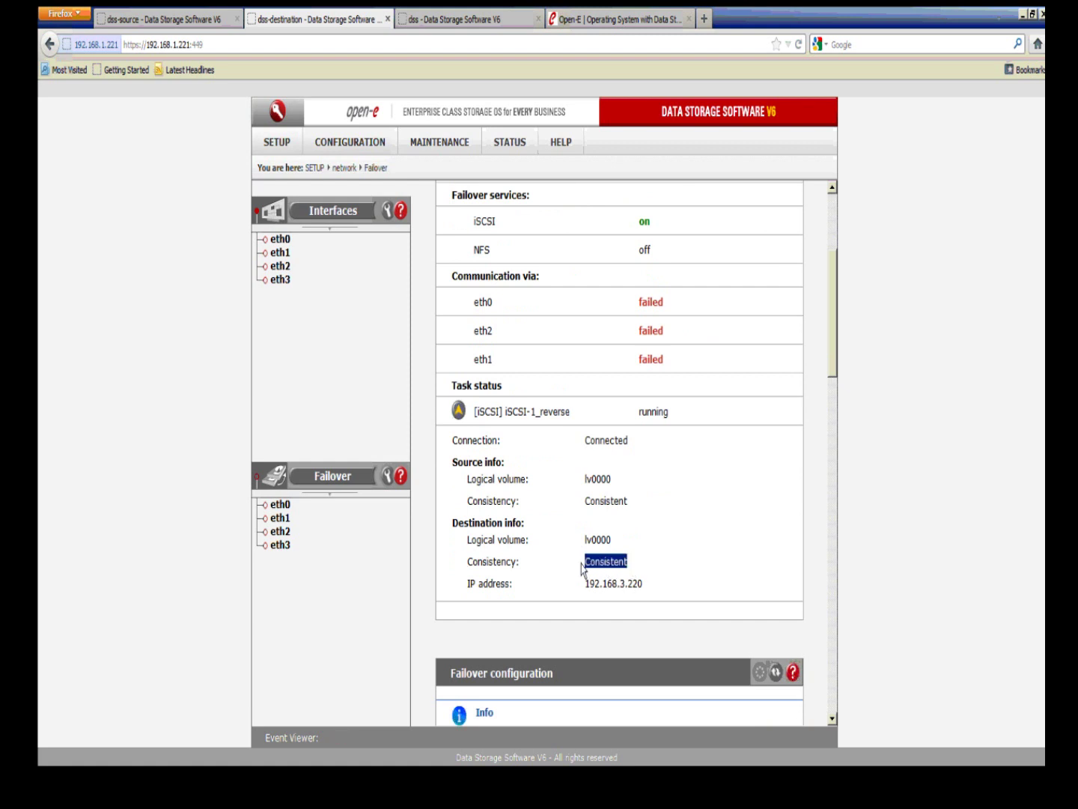
pyautogui.moveTo(631, 508); pyautogui.dragTo(587, 507)
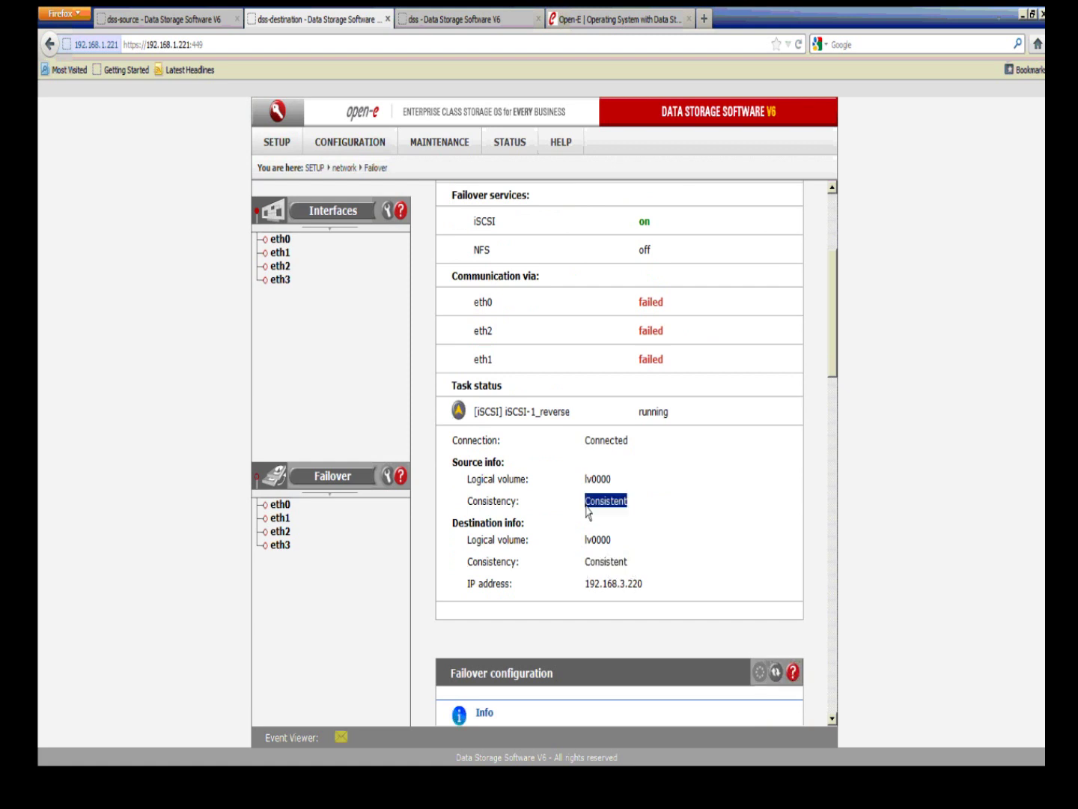
pyautogui.click(847, 397)
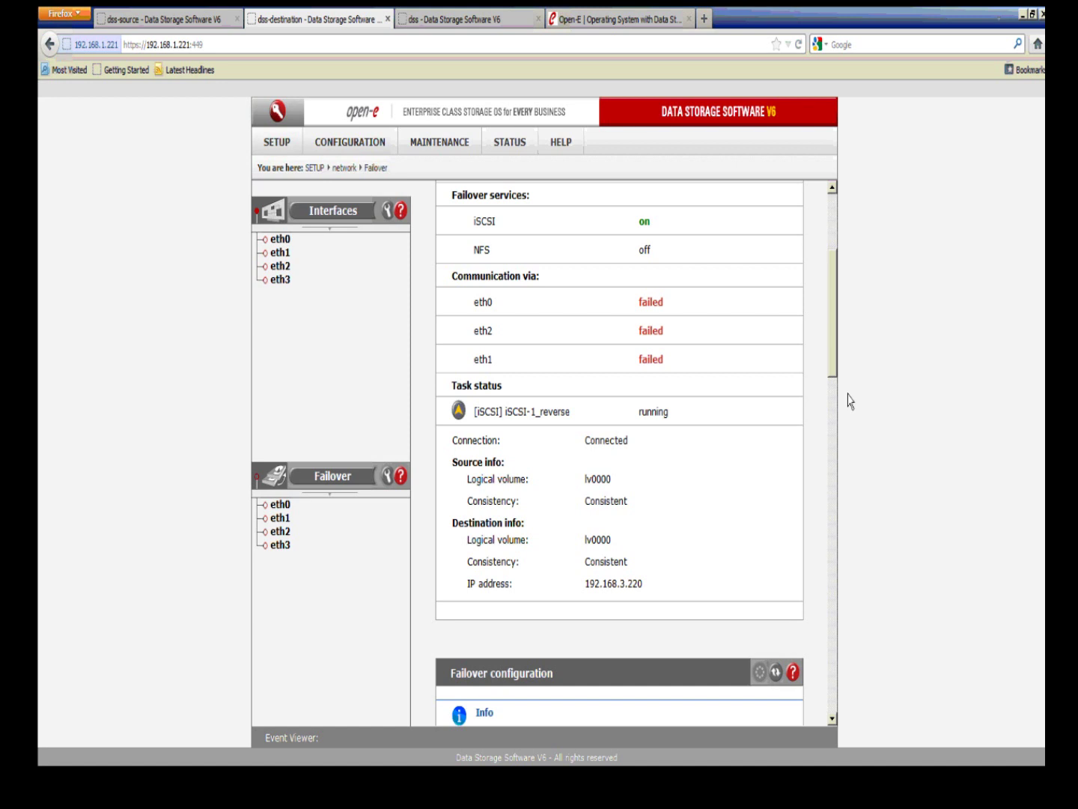
# Fail back from the destination server to the primary, and check the refreshed failover status on both servers
pyautogui.moveTo(833, 360); pyautogui.dragTo(832, 622)
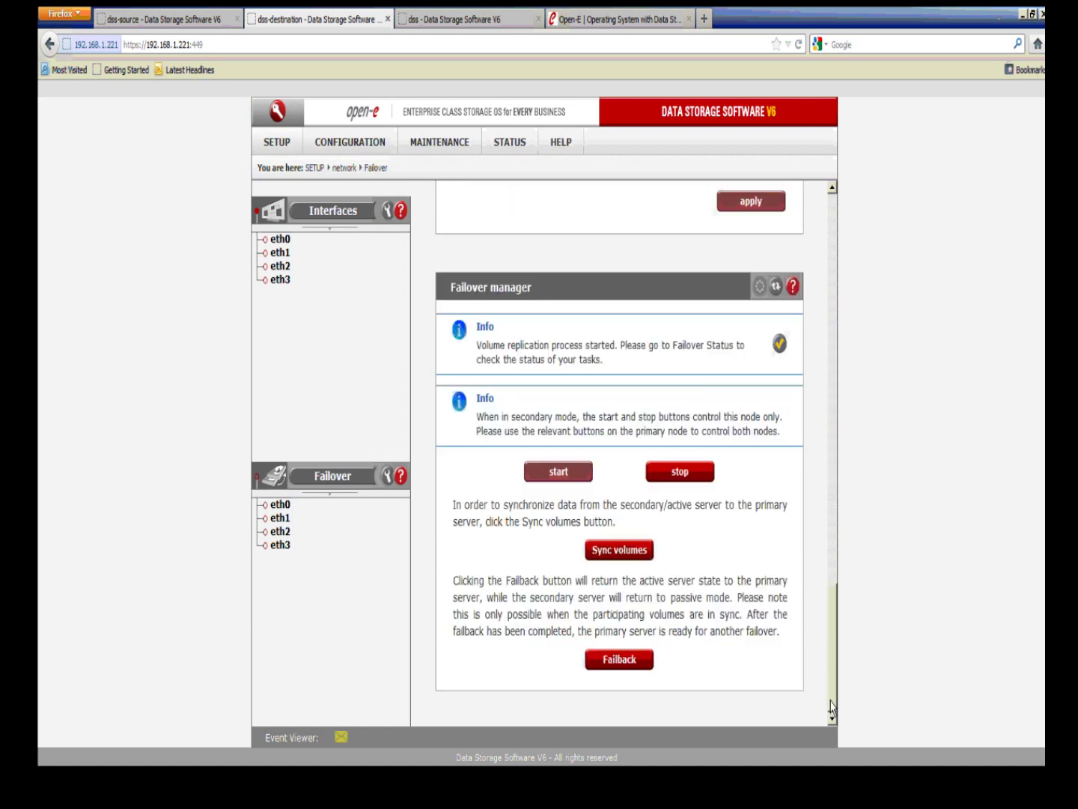
pyautogui.click(633, 663)
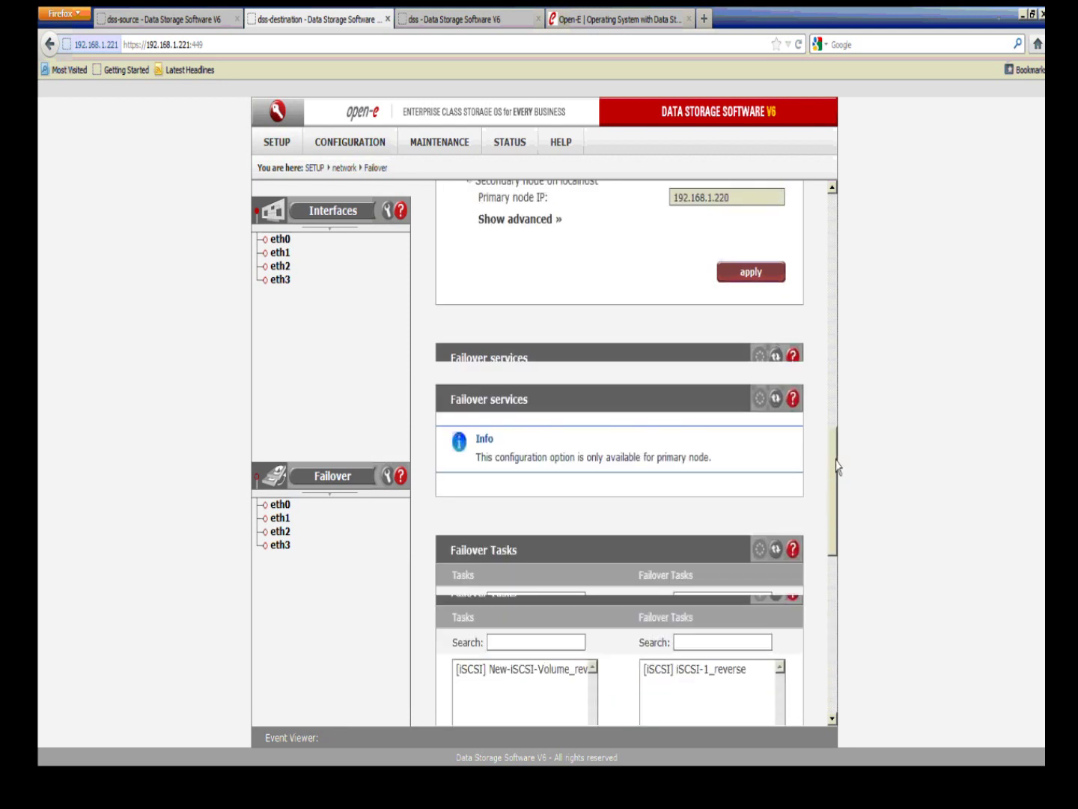
pyautogui.scroll(10, 837, 466)
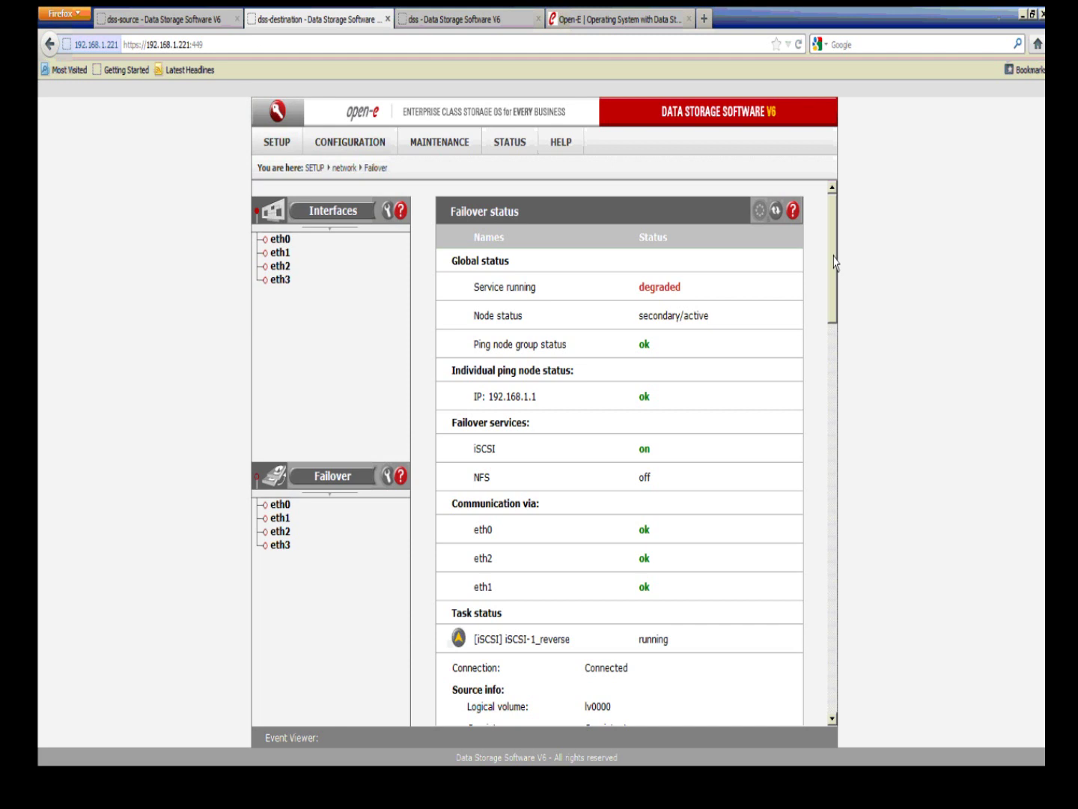
pyautogui.click(202, 30)
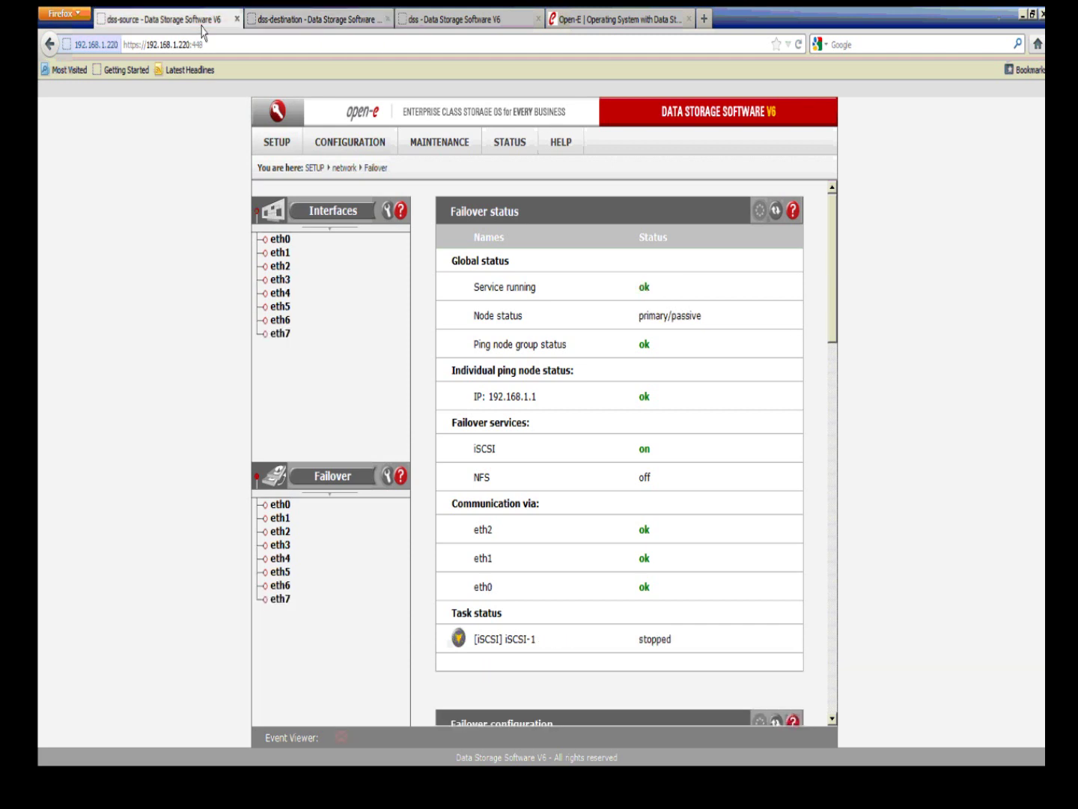
pyautogui.click(775, 219)
pyautogui.moveTo(697, 316); pyautogui.dragTo(676, 322)
pyautogui.click(352, 21)
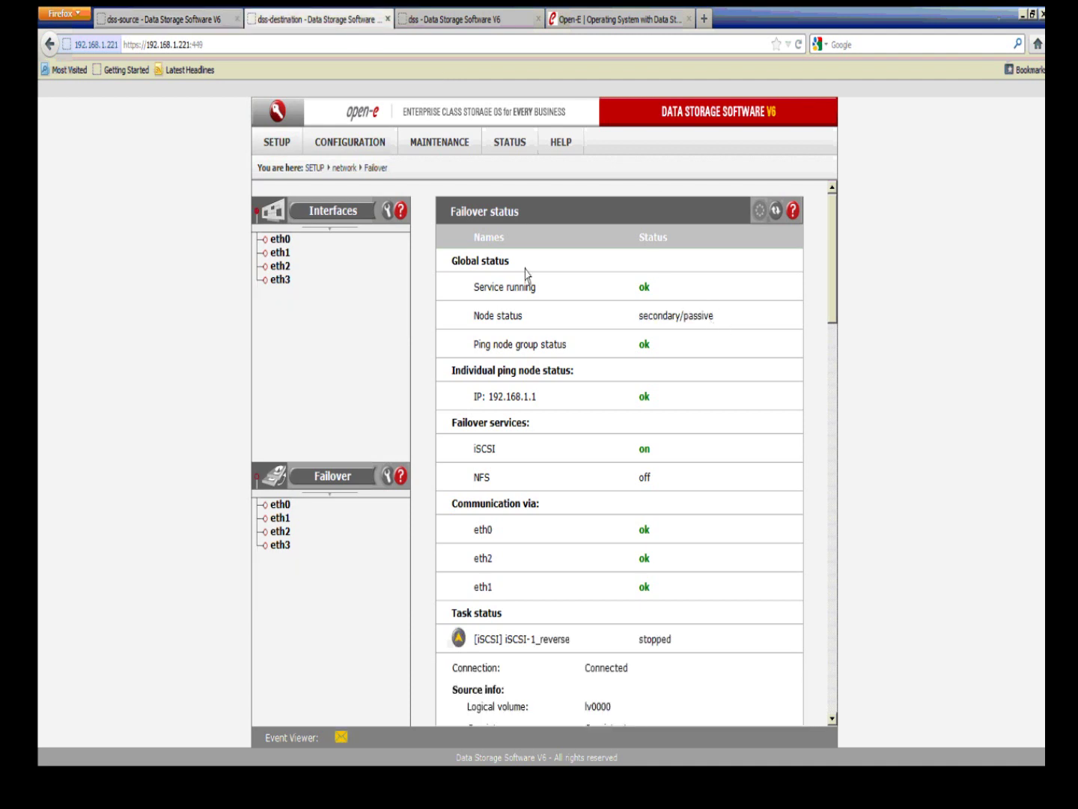
pyautogui.click(205, 22)
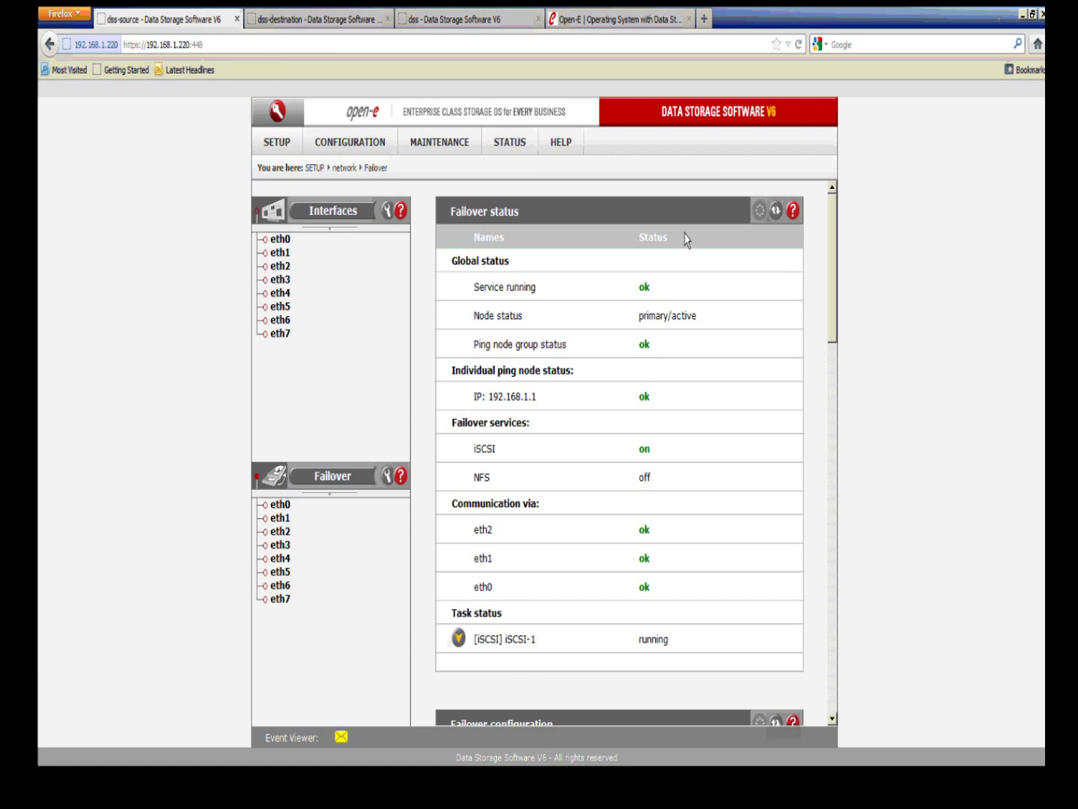
# Add the New-iSCSI-Volume replication task to the source server's Failover Tasks and apply the change
pyautogui.scroll(-1, 832, 276)
pyautogui.moveTo(834, 275); pyautogui.dragTo(838, 585)
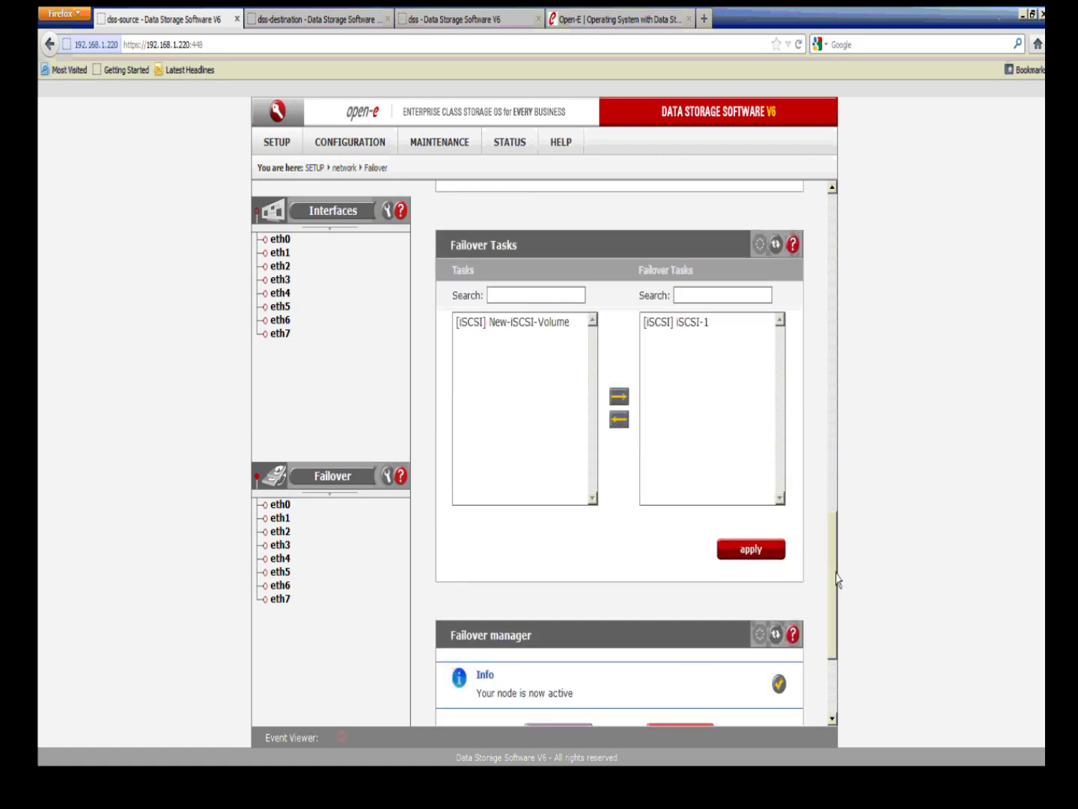
pyautogui.click(528, 332)
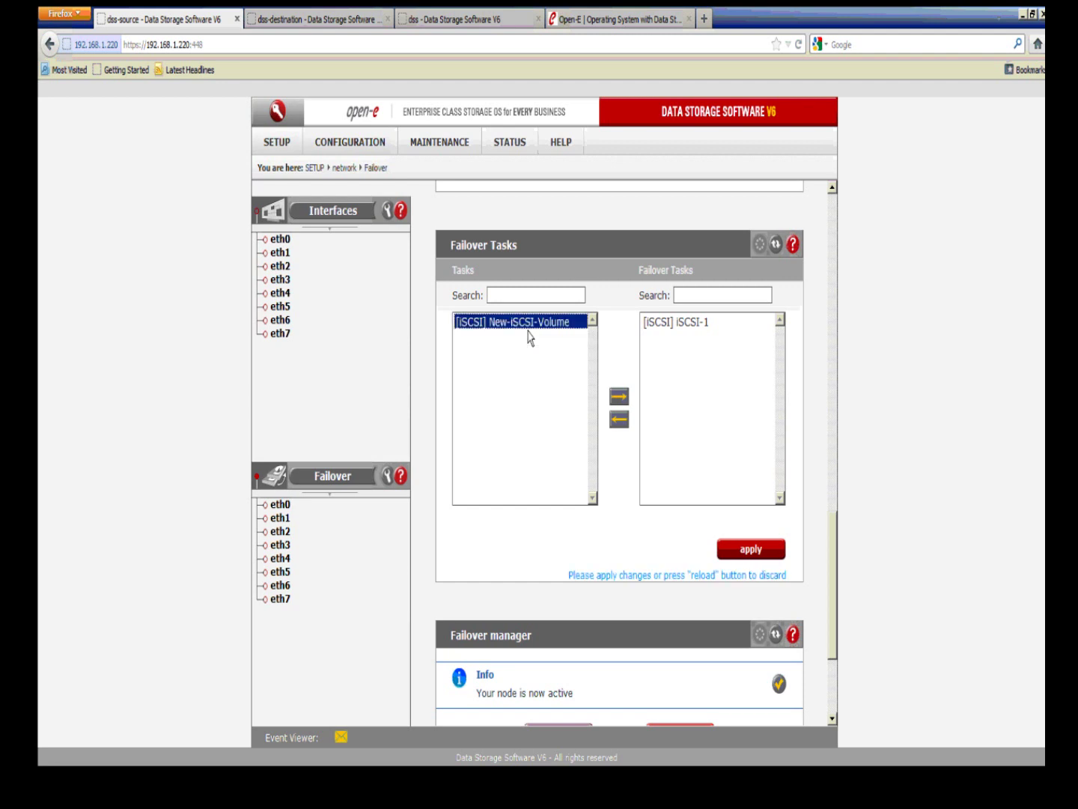
pyautogui.click(619, 396)
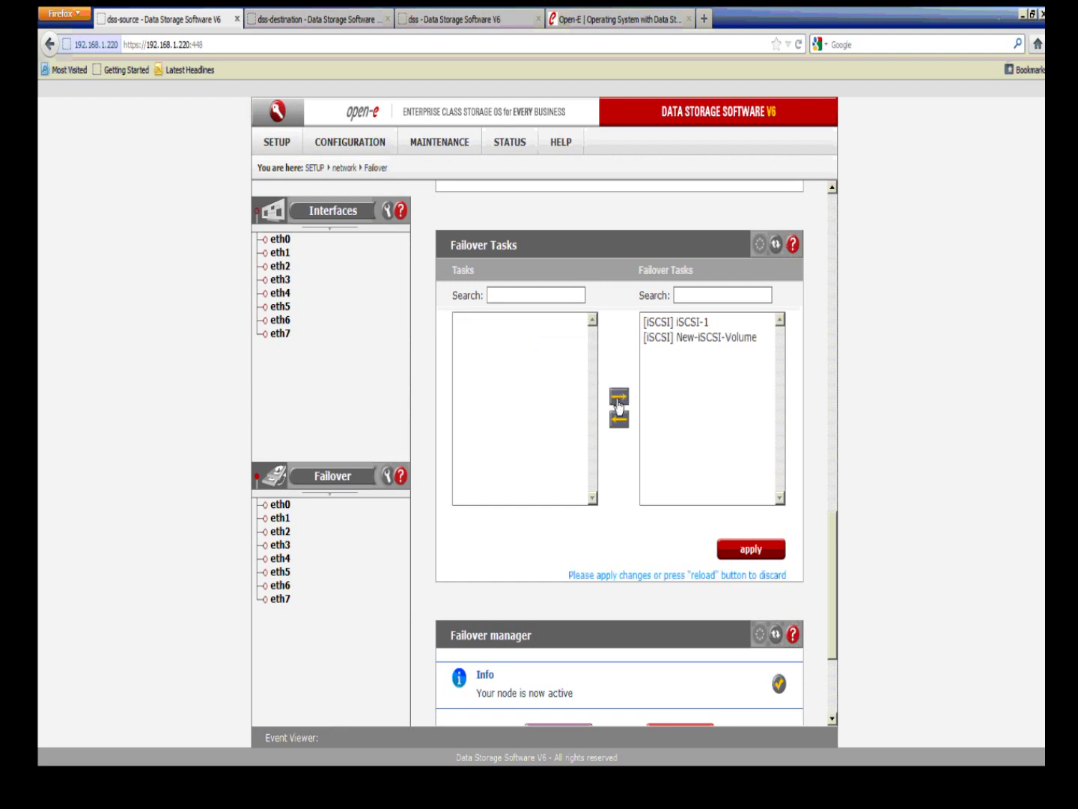
pyautogui.click(741, 550)
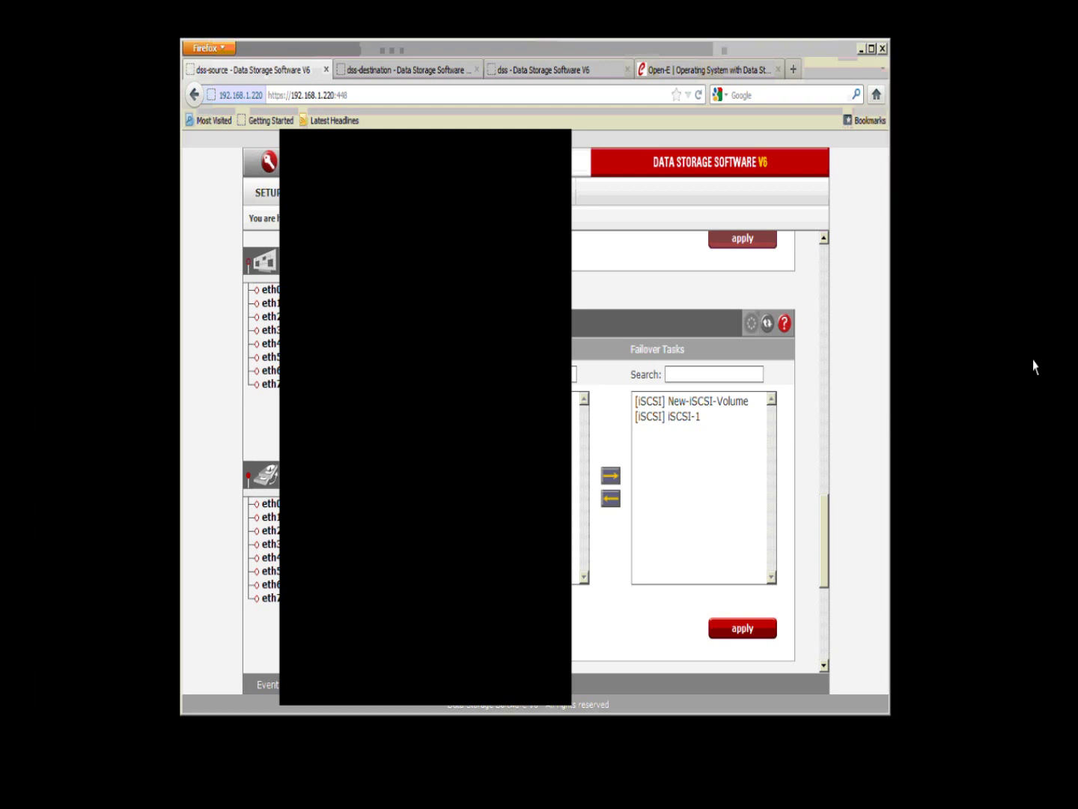
# Switch to Windows Computer Management and bring up the connected iSCSI disks in Disk Management
pyautogui.moveTo(1033, 399)
pyautogui.press('super+e')
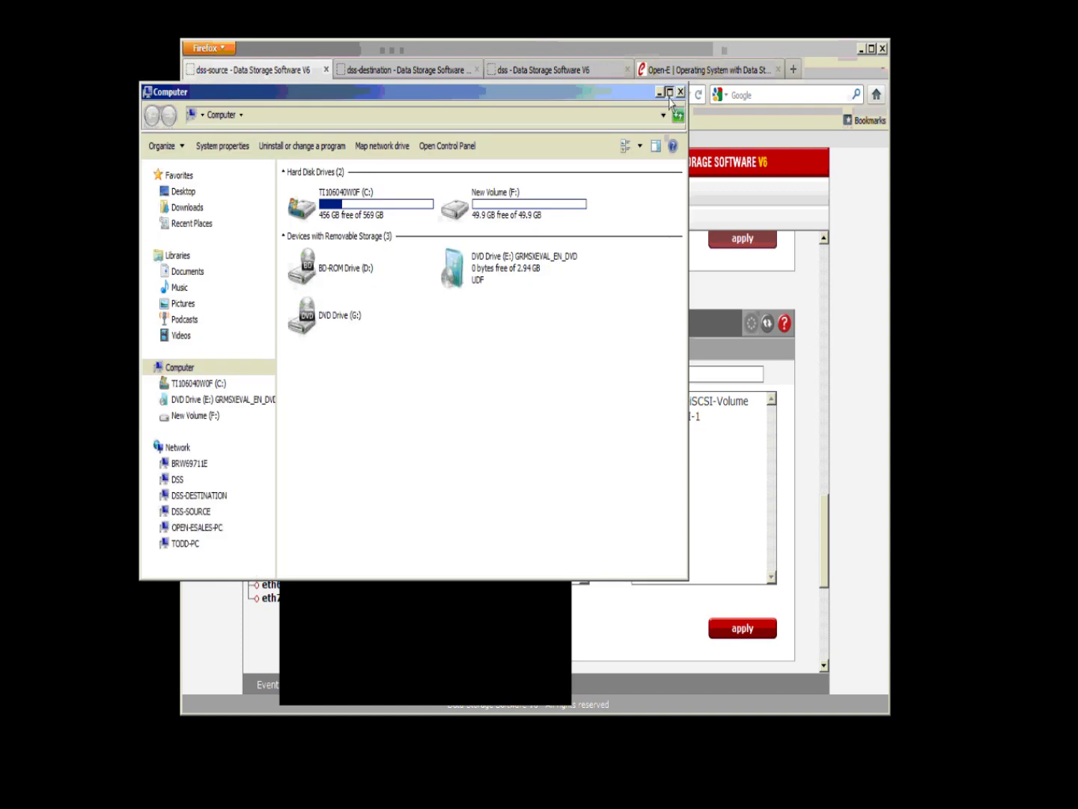
pyautogui.click(670, 91)
pyautogui.click(397, 140)
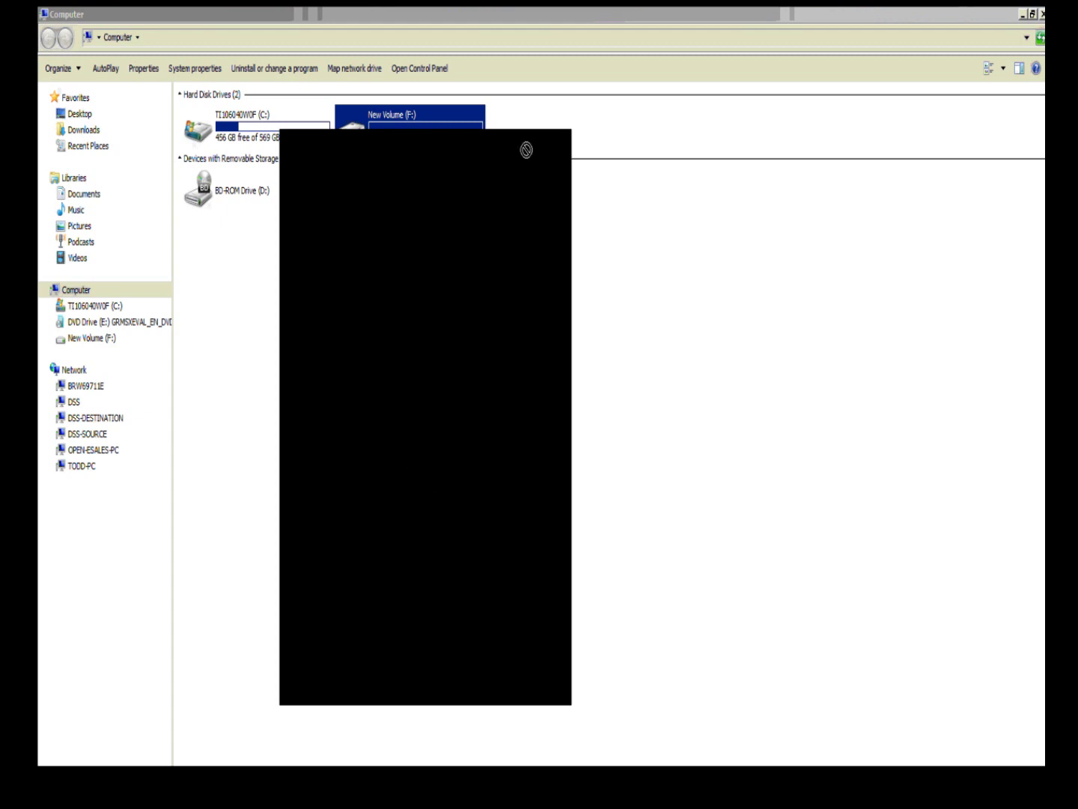
pyautogui.click(568, 150)
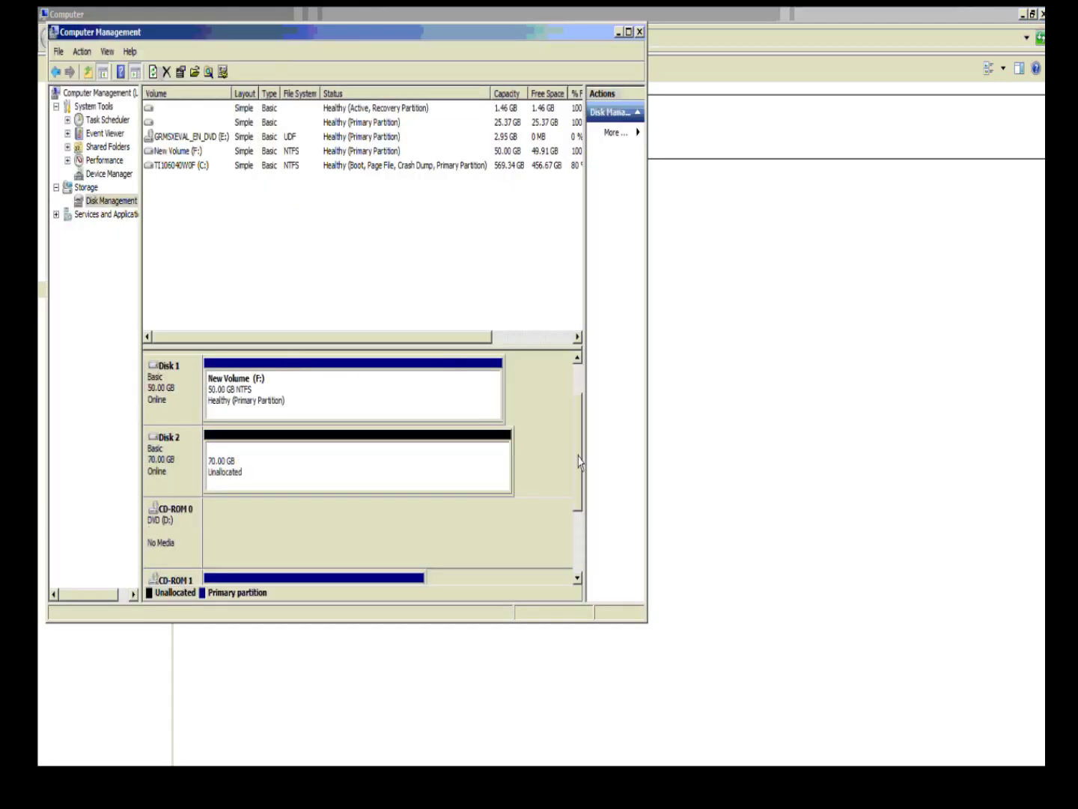
# Create a simple NTFS volume labelled New Volume on the unallocated 70 GB Disk 2, using quick format and the default allocation unit size
pyautogui.click(293, 483)
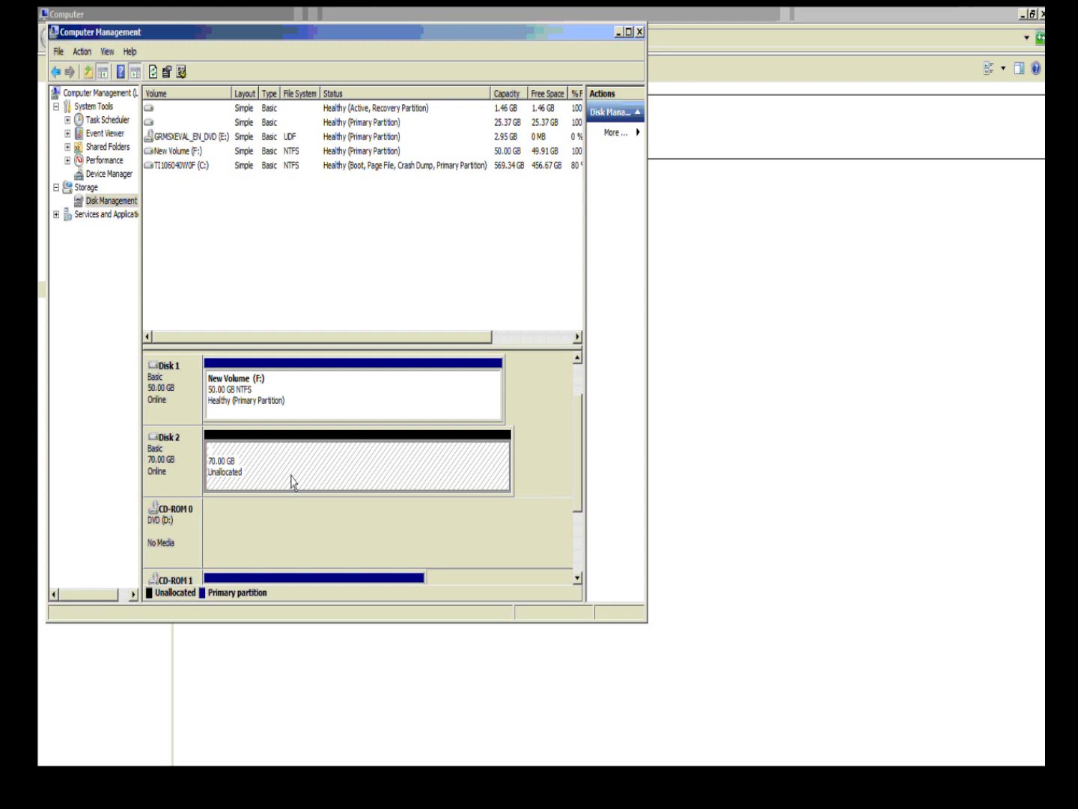
pyautogui.rightClick(292, 483)
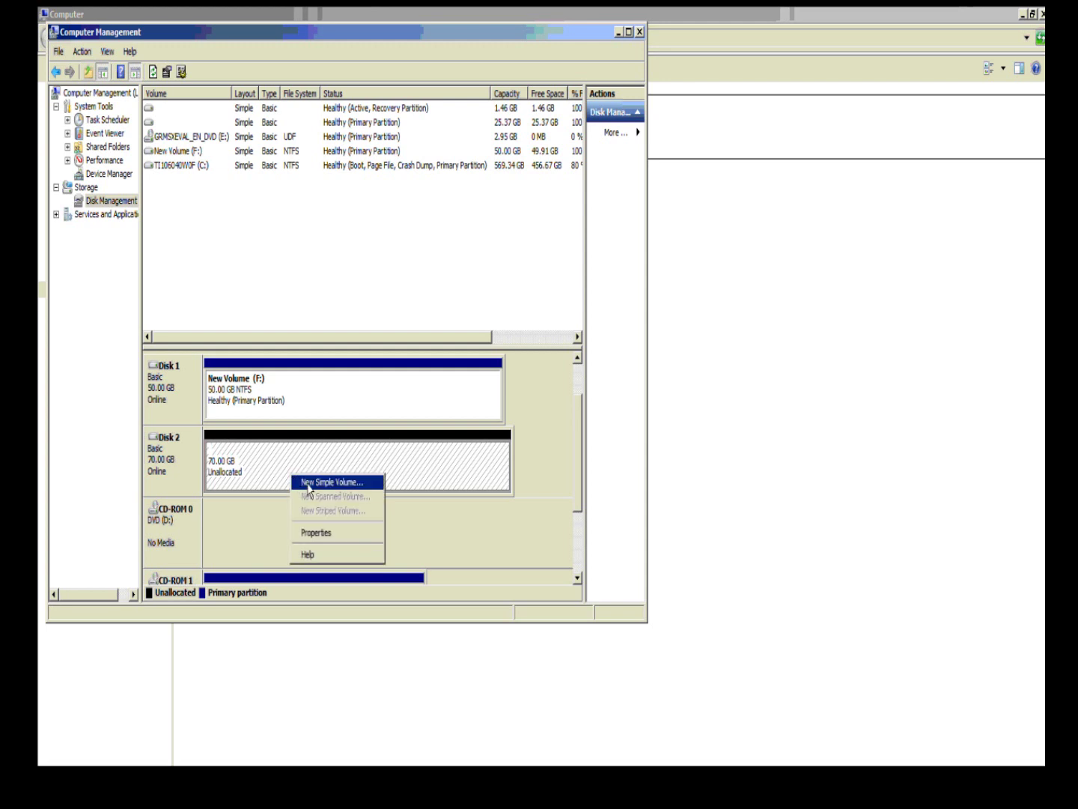
pyautogui.click(308, 487)
pyautogui.click(370, 403)
pyautogui.click(371, 403)
pyautogui.click(371, 402)
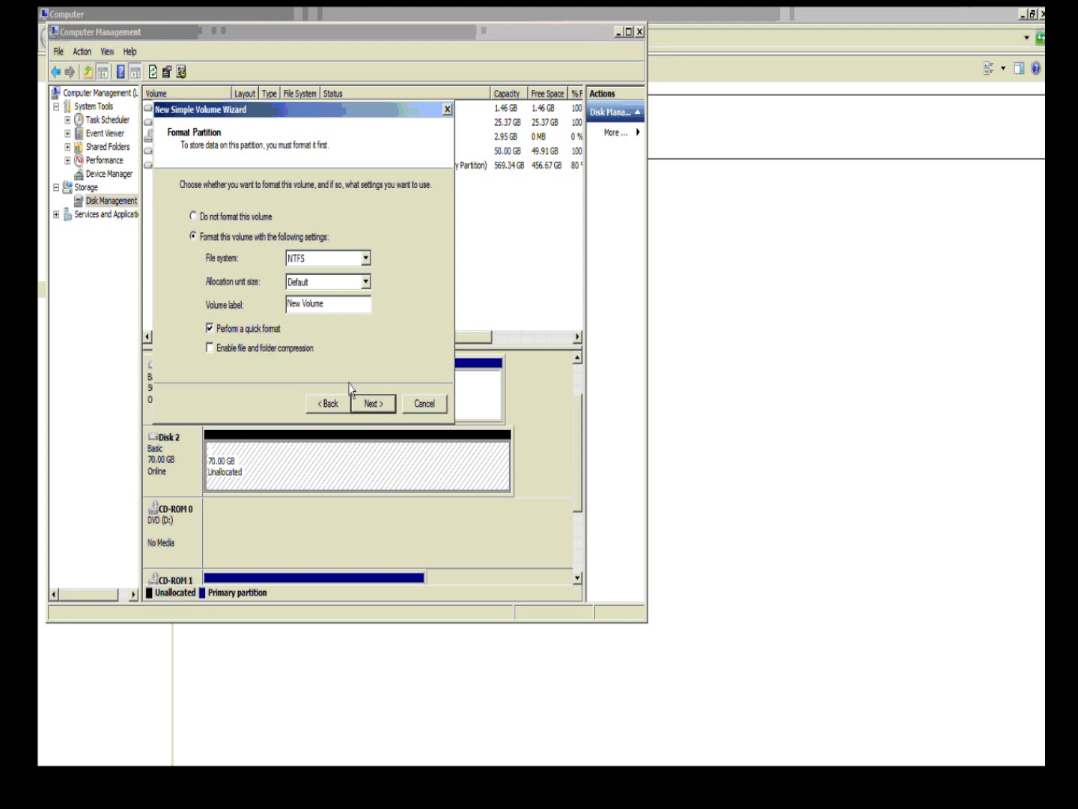
pyautogui.click(369, 406)
pyautogui.click(370, 405)
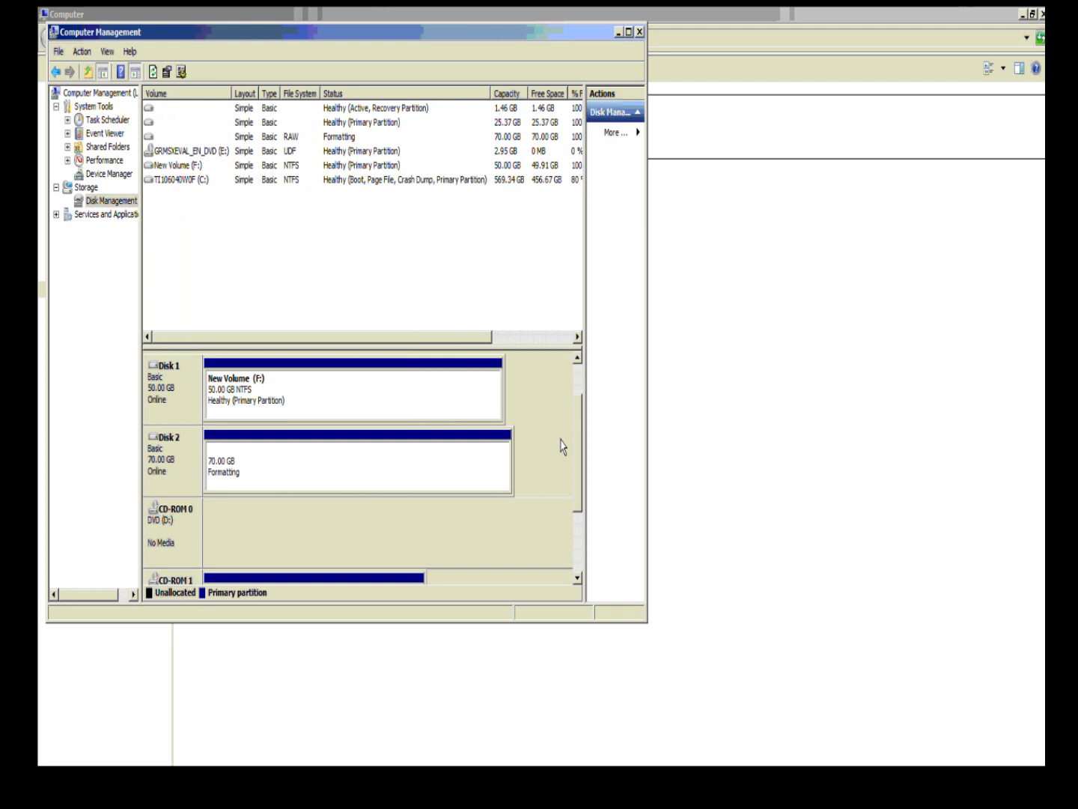
pyautogui.moveTo(648, 627); pyautogui.dragTo(775, 724)
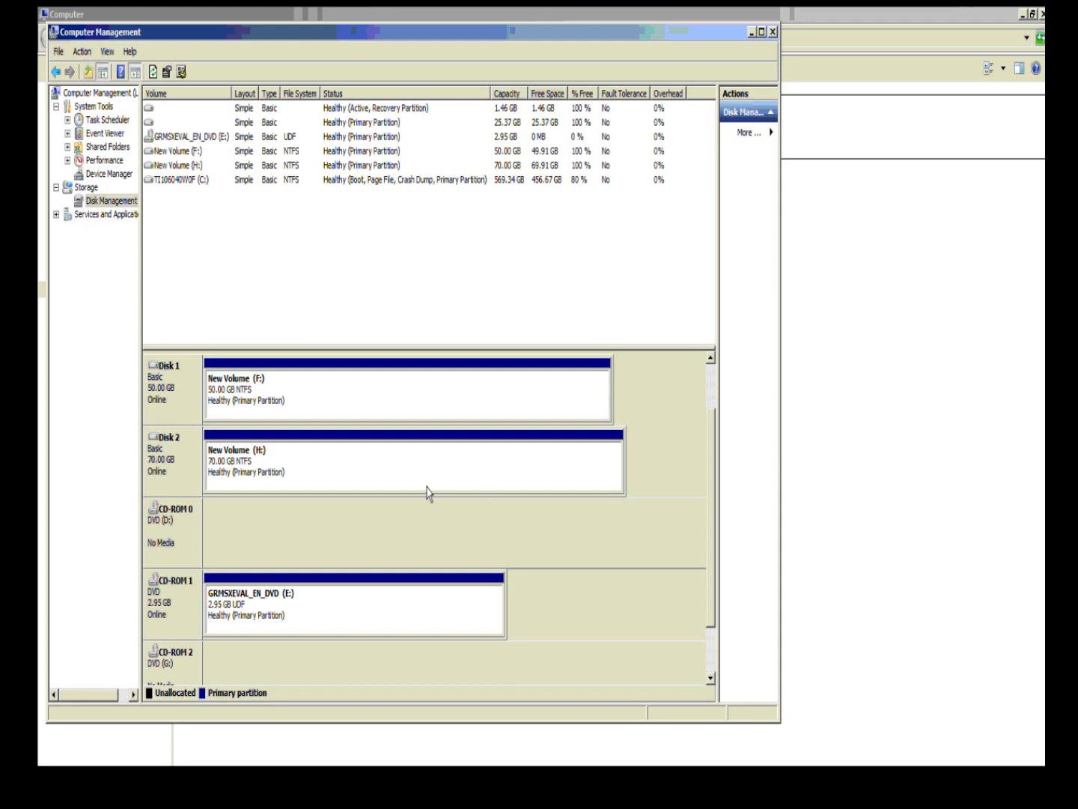
# Return to the source server's page in Firefox, remove iSCSI-1 from the Failover Tasks, and apply the change
pyautogui.click(162, 779)
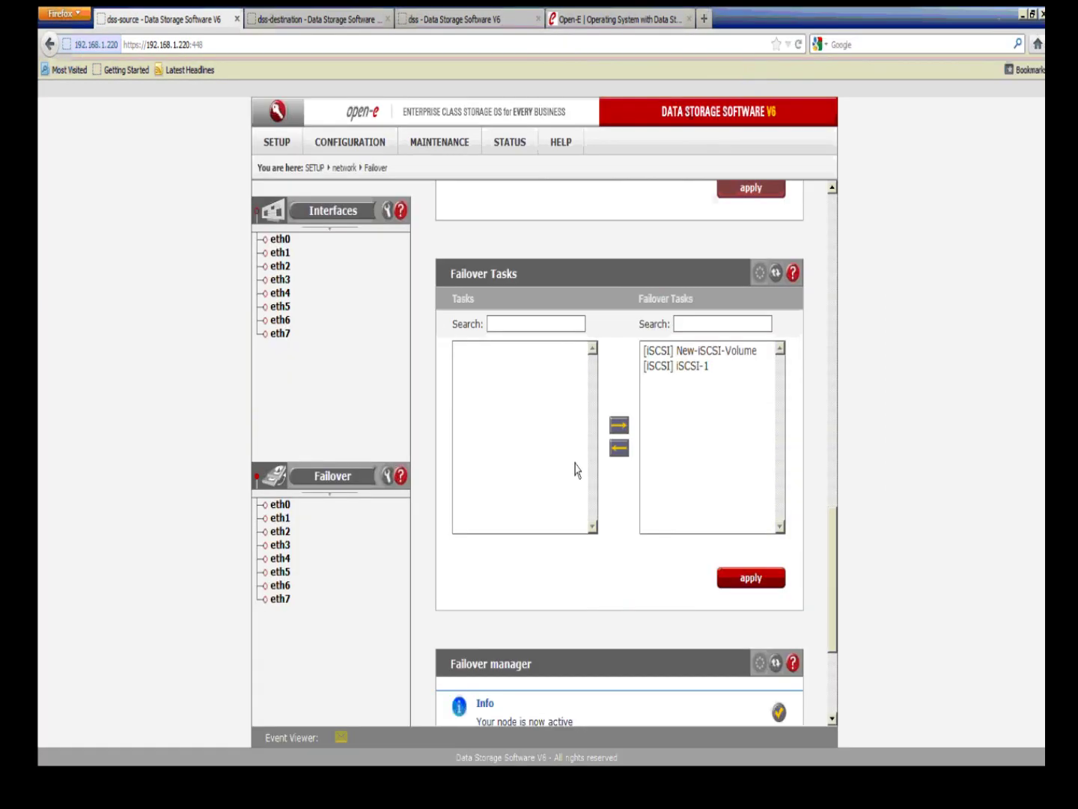
pyautogui.click(672, 368)
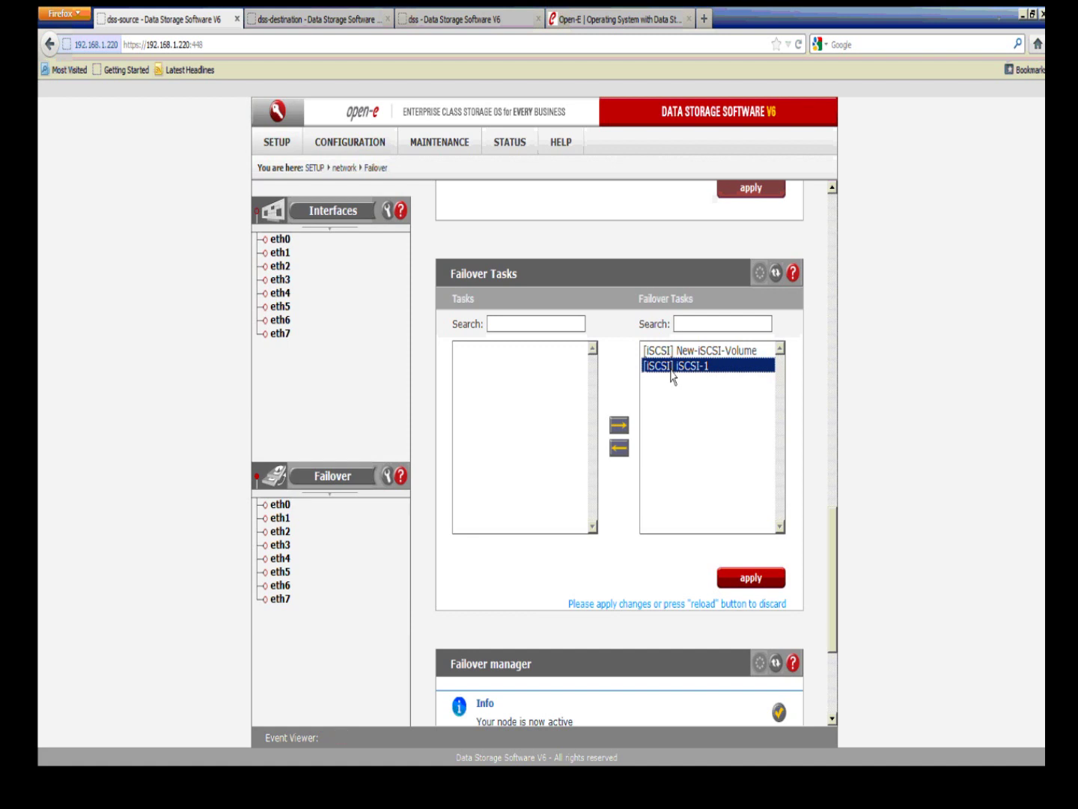
pyautogui.click(625, 455)
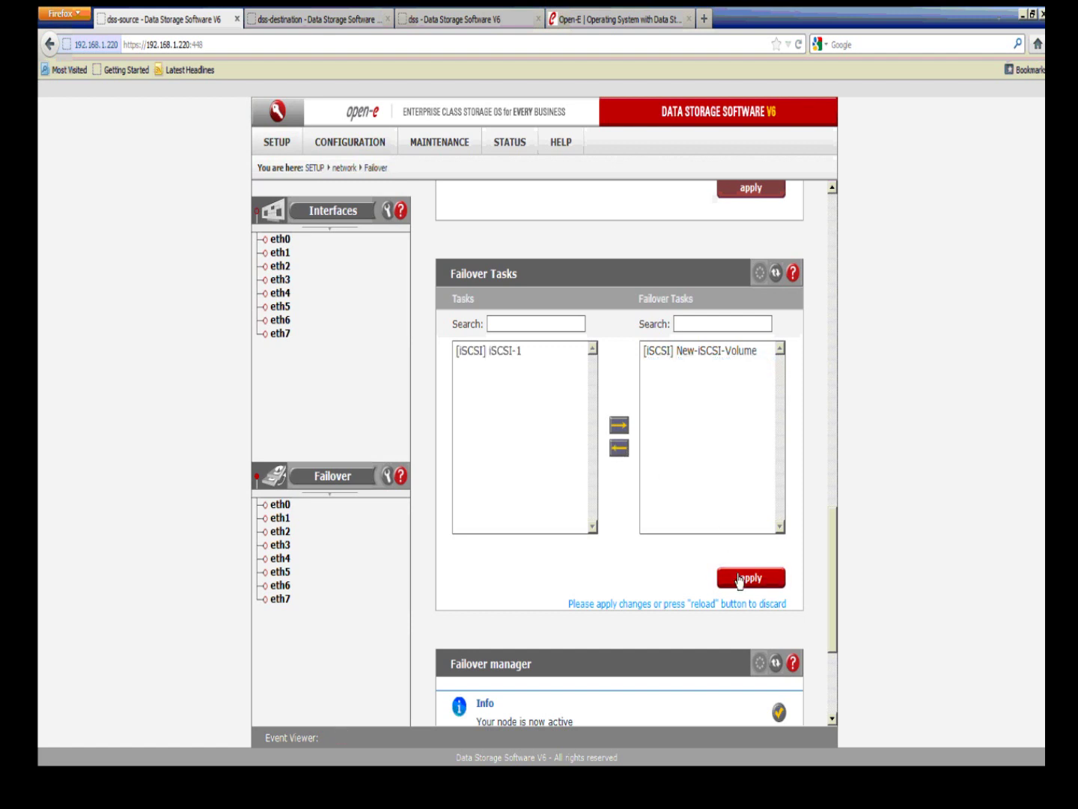
pyautogui.click(750, 578)
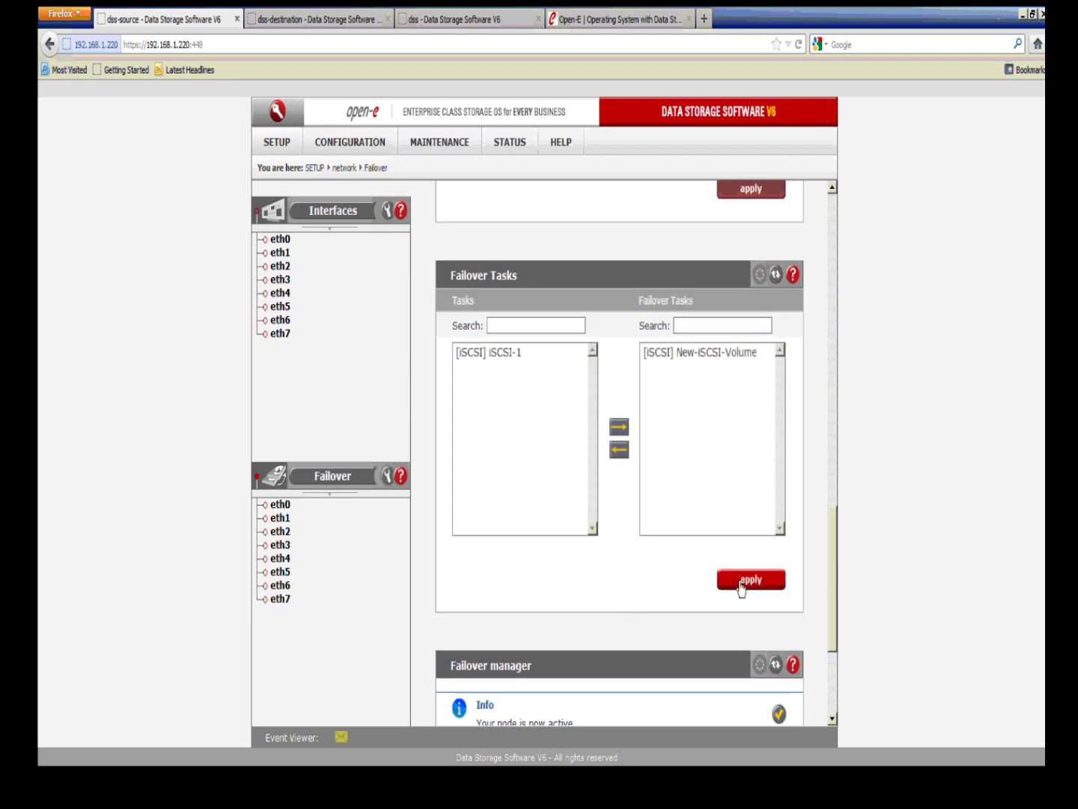
pyautogui.scroll(-1, 742, 590)
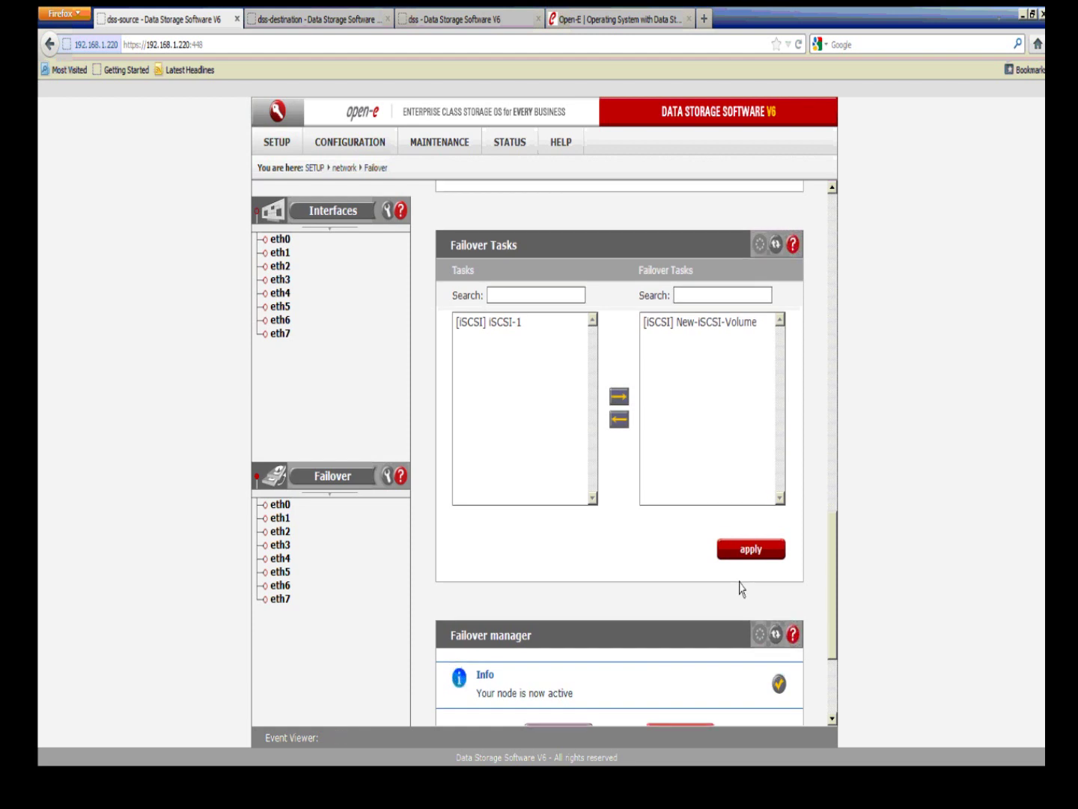
# Add iSCSI-1 back to the Failover Tasks alongside New-iSCSI-Volume and apply the change
pyautogui.click(502, 331)
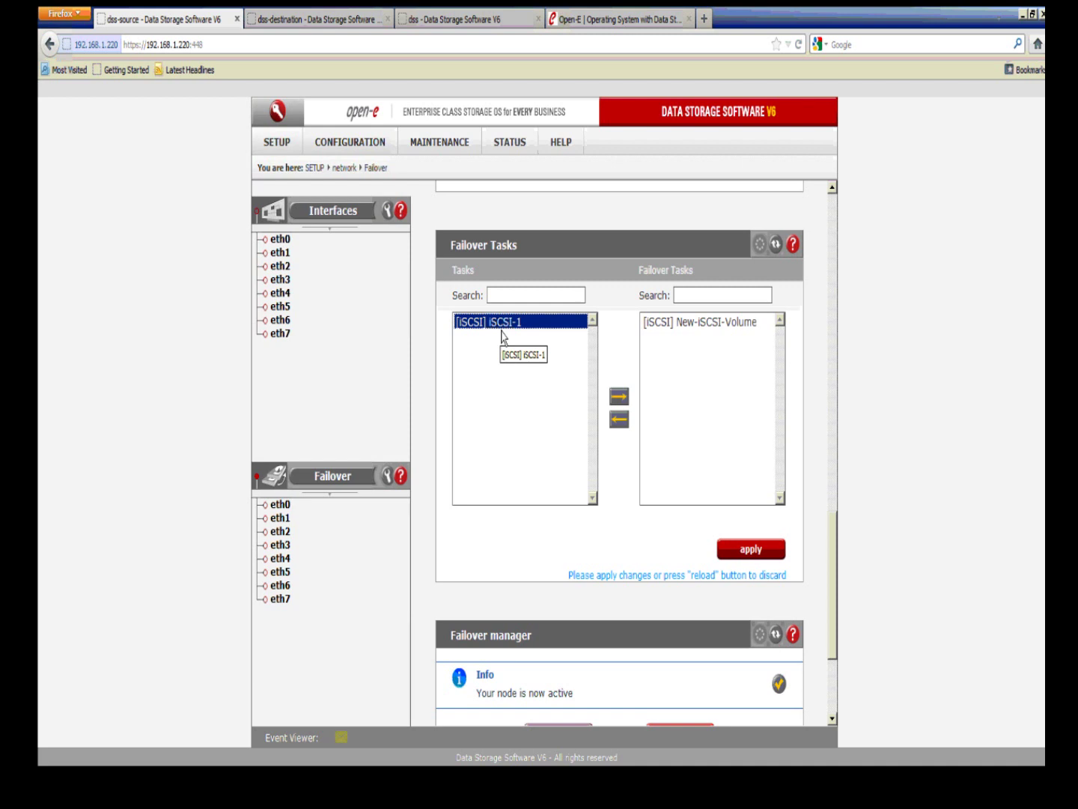
pyautogui.click(620, 397)
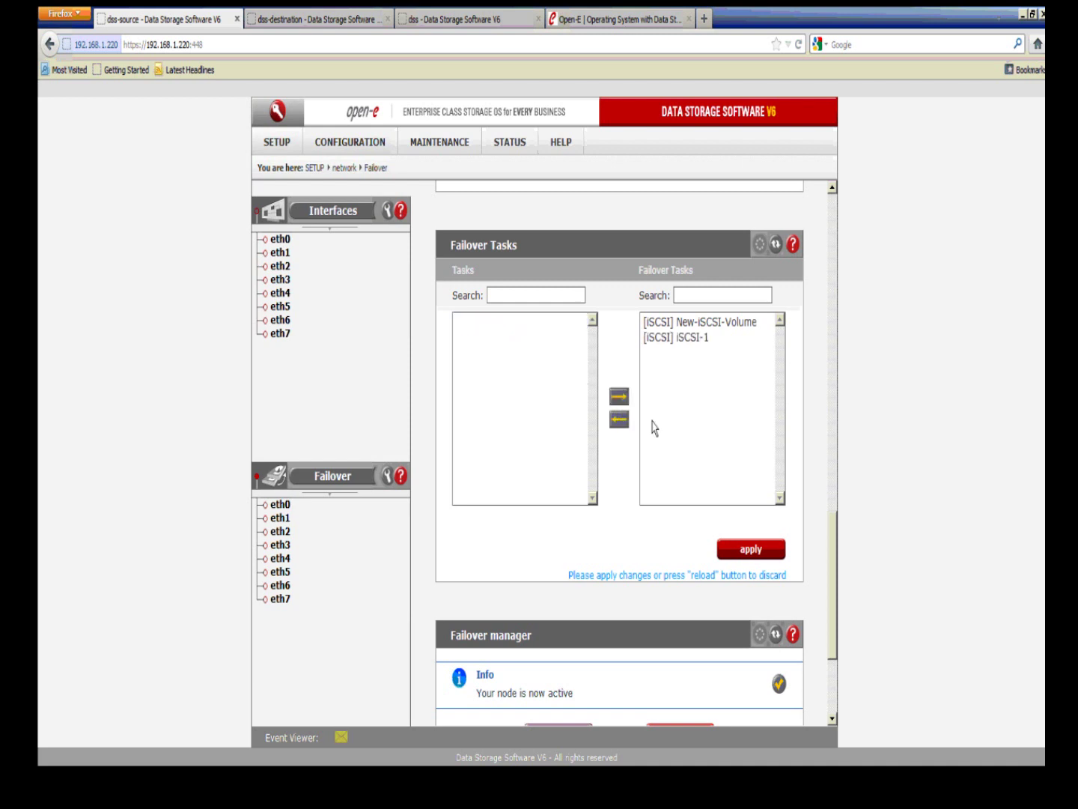
pyautogui.click(748, 551)
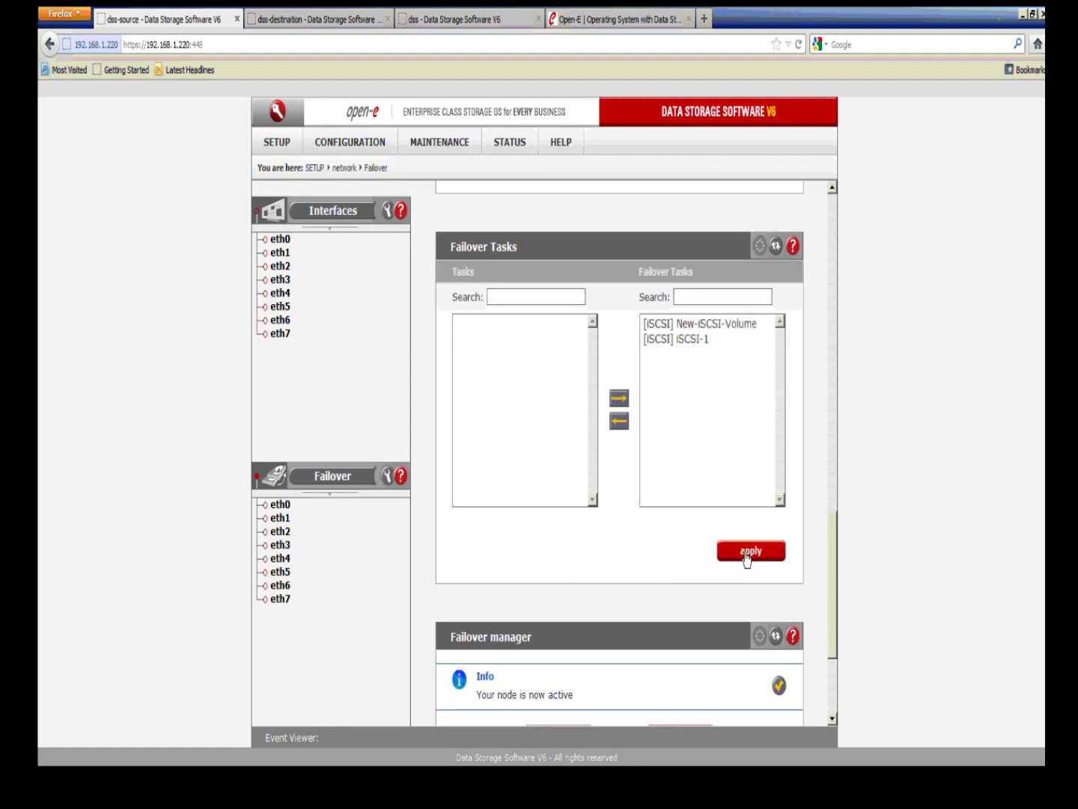
# Look over the source server's failover services and tasks, and bring up the version details of the DSS server at 192.168.1.230
pyautogui.scroll(1, 747, 558)
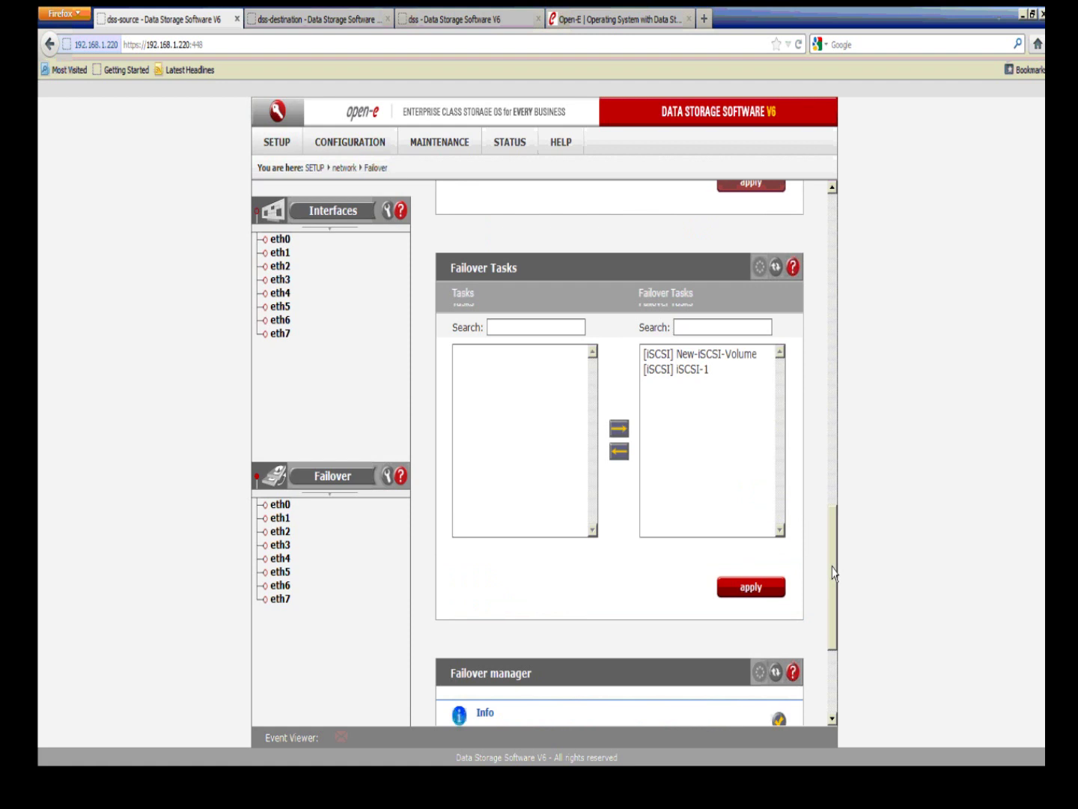
pyautogui.moveTo(833, 573); pyautogui.dragTo(828, 508)
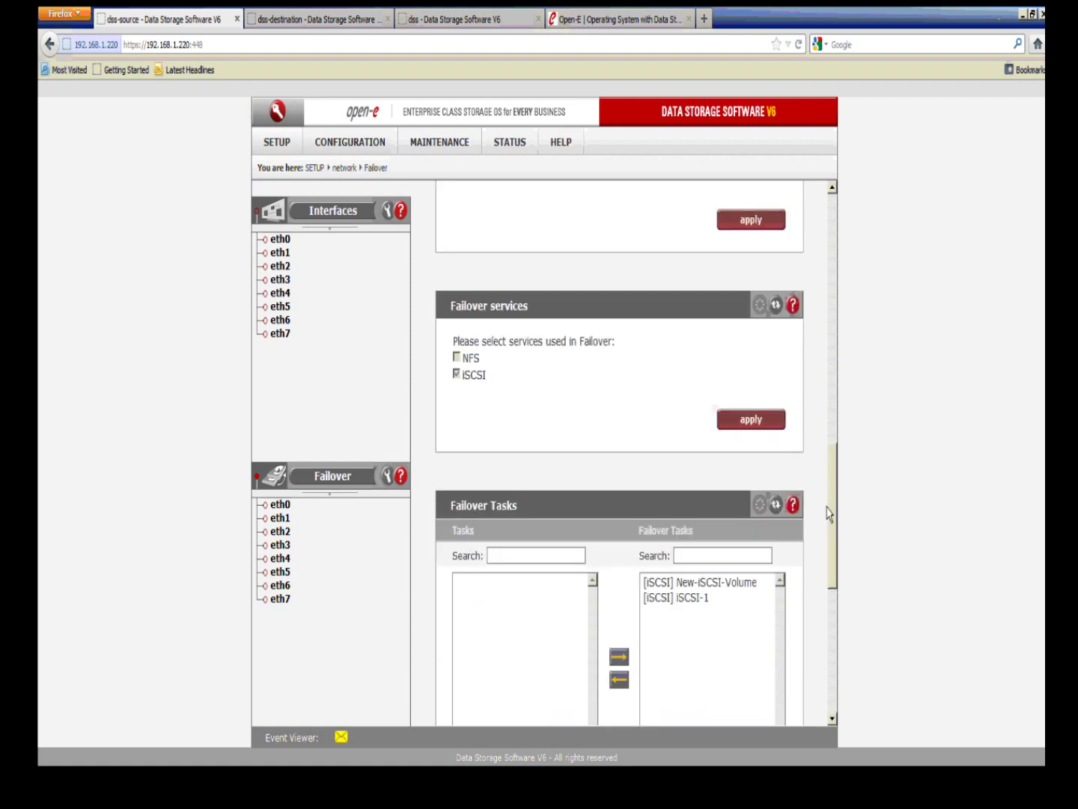
pyautogui.click(501, 24)
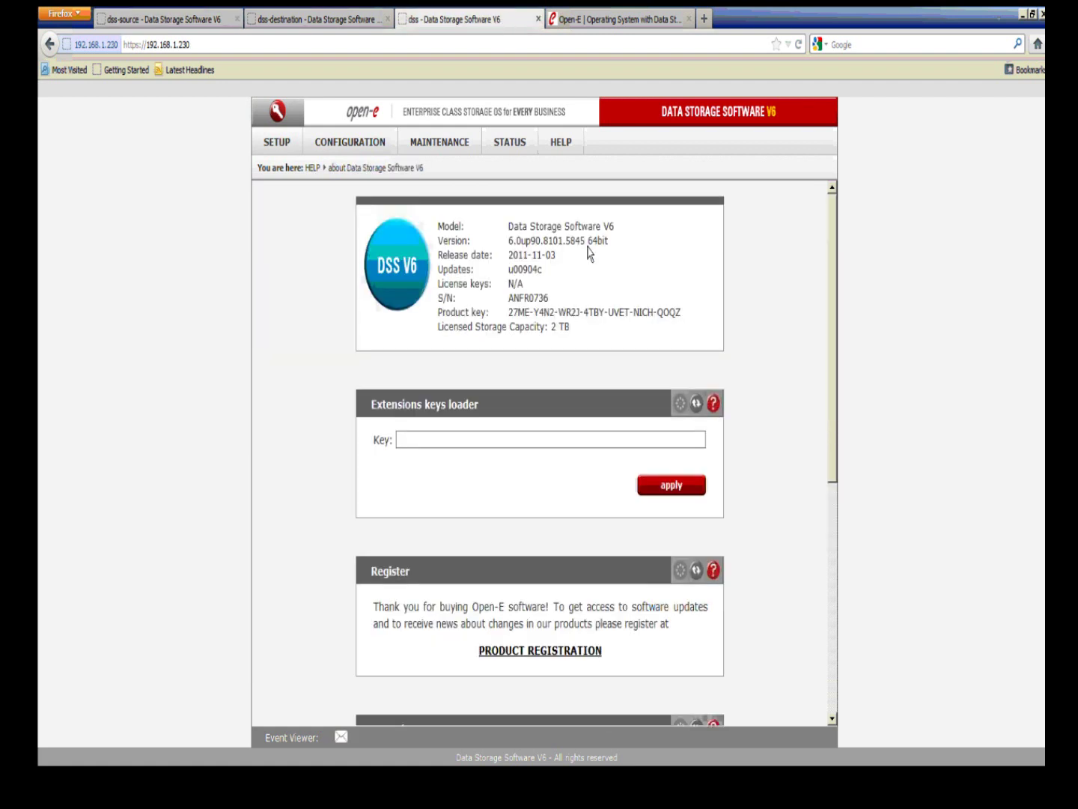
# Check the running build number, and compare it with the b5845 and b6059 system versions listed under software update
pyautogui.moveTo(588, 244); pyautogui.dragTo(566, 243)
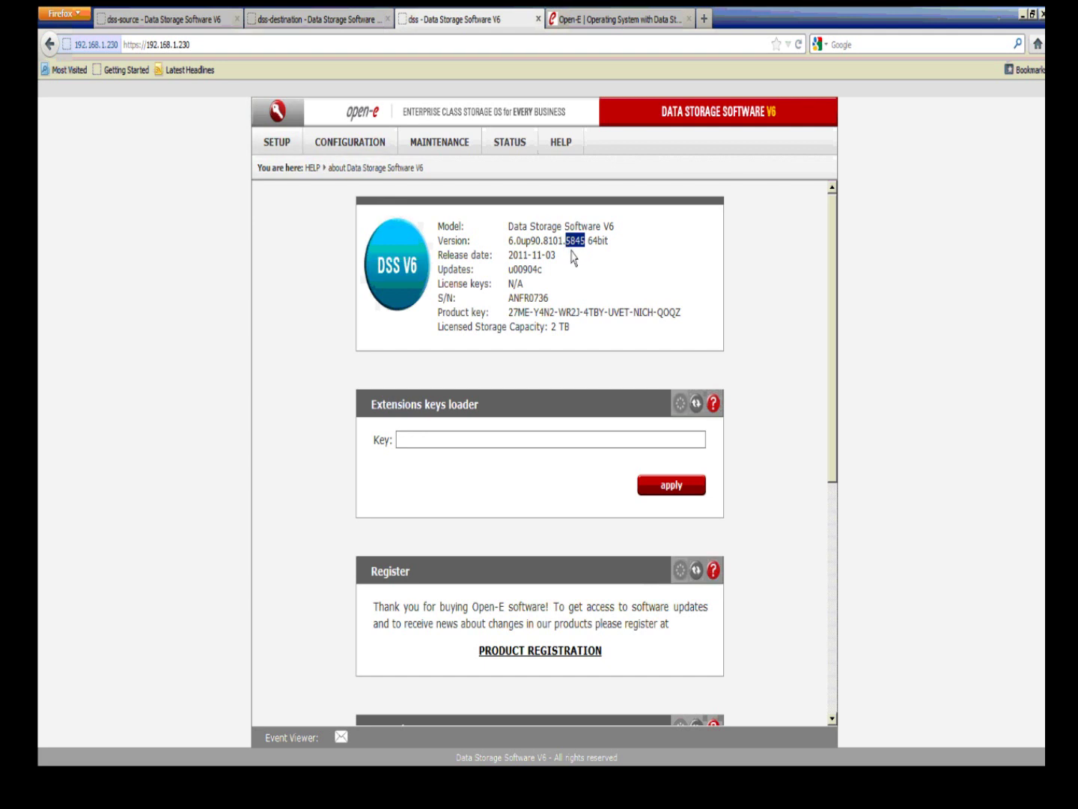
pyautogui.click(447, 152)
pyautogui.click(494, 320)
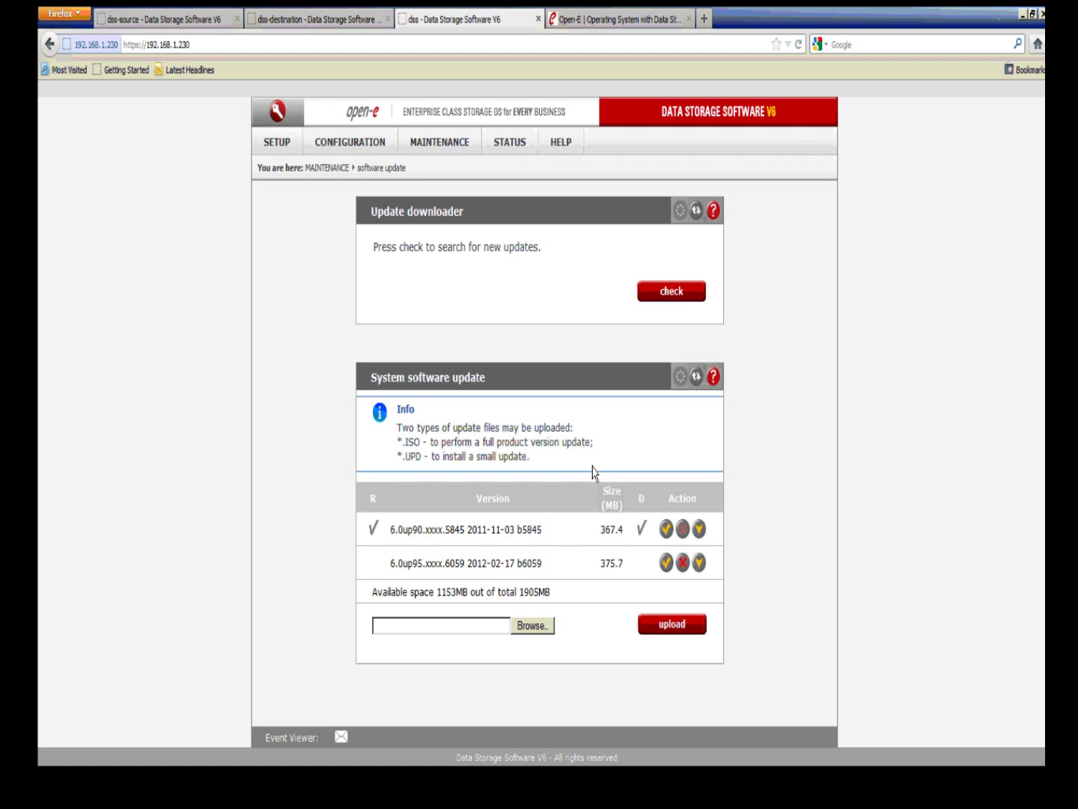
pyautogui.moveTo(545, 569); pyautogui.dragTo(516, 571)
pyautogui.moveTo(547, 533); pyautogui.dragTo(523, 535)
# Expand the details of version 6.0up90 b5845 and delete its small update for adding/removing iSCSI tasks while failover runs
pyautogui.click(701, 530)
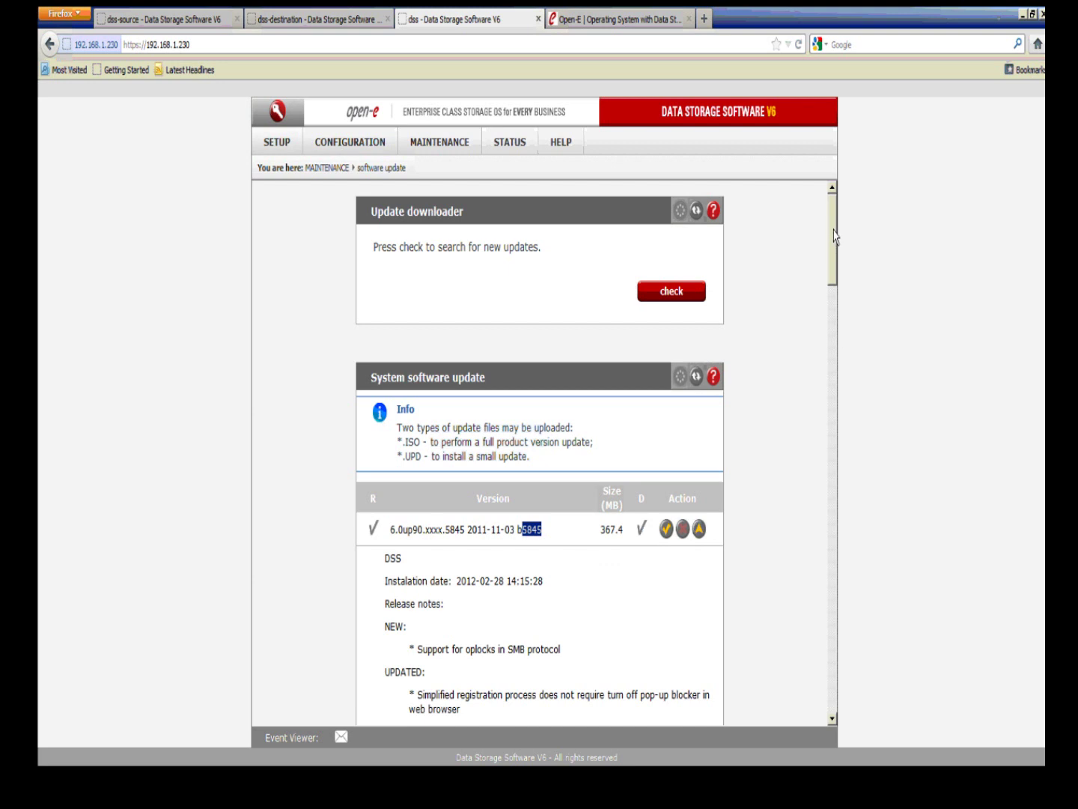
pyautogui.moveTo(835, 237); pyautogui.dragTo(839, 663)
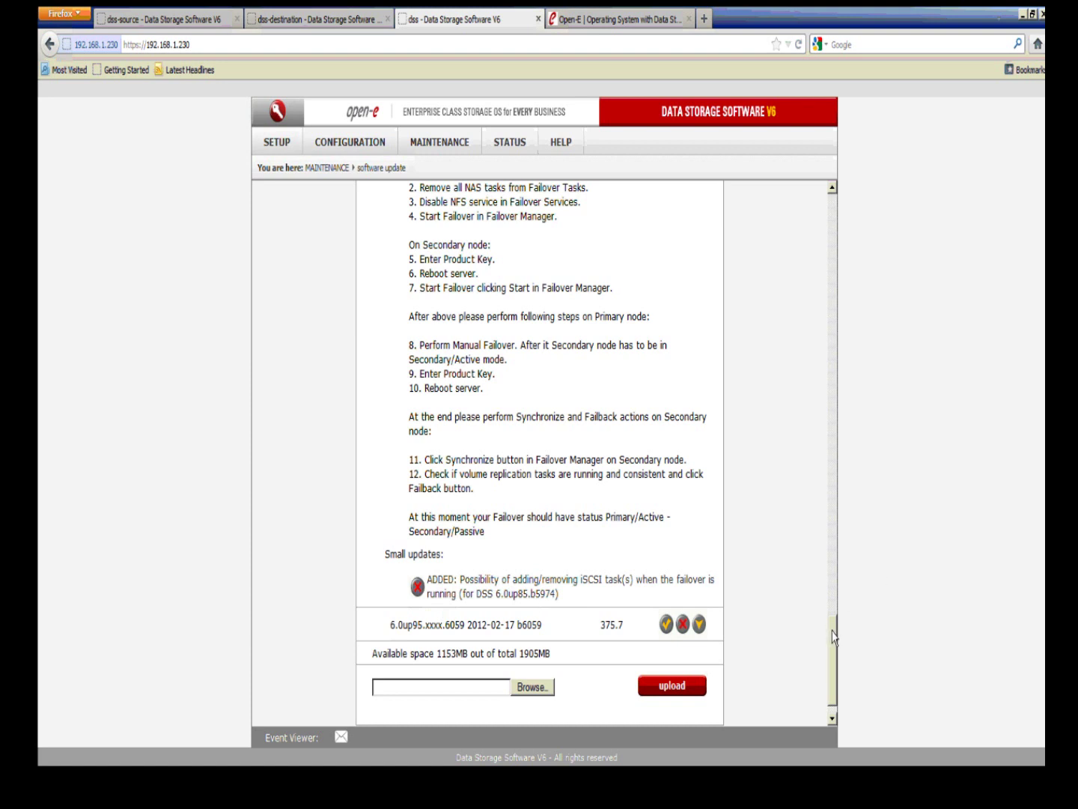
pyautogui.scroll(20, 832, 637)
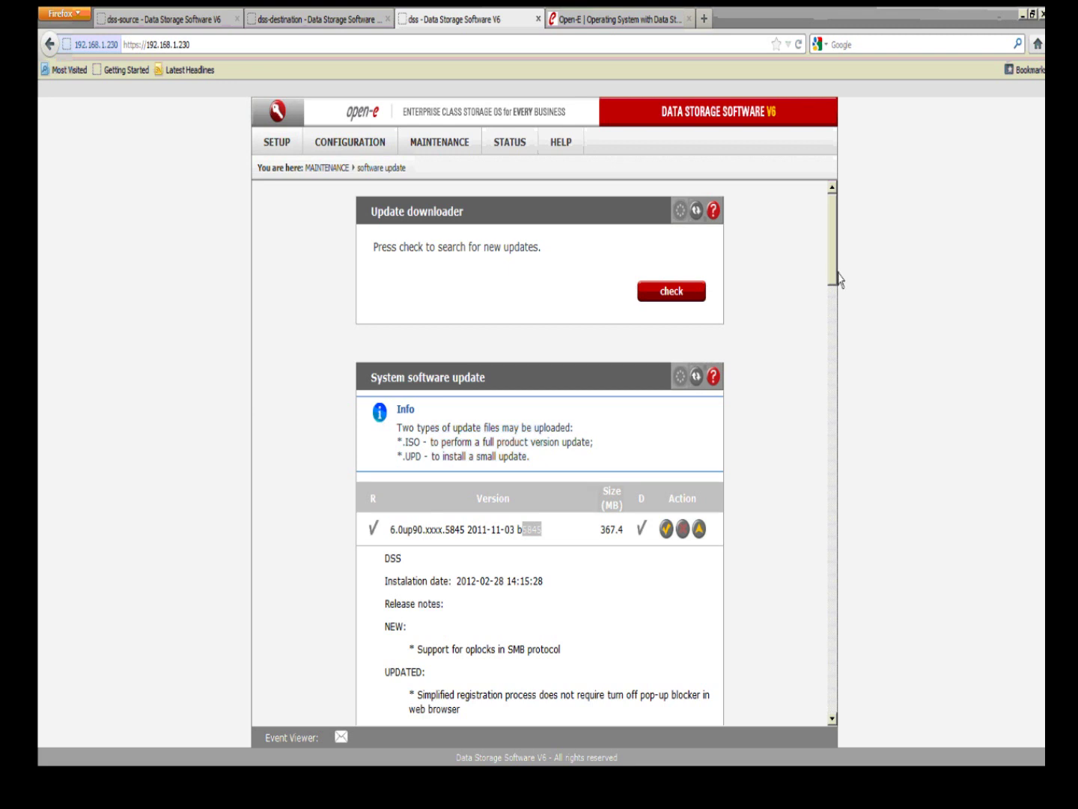
pyautogui.moveTo(837, 229); pyautogui.dragTo(832, 695)
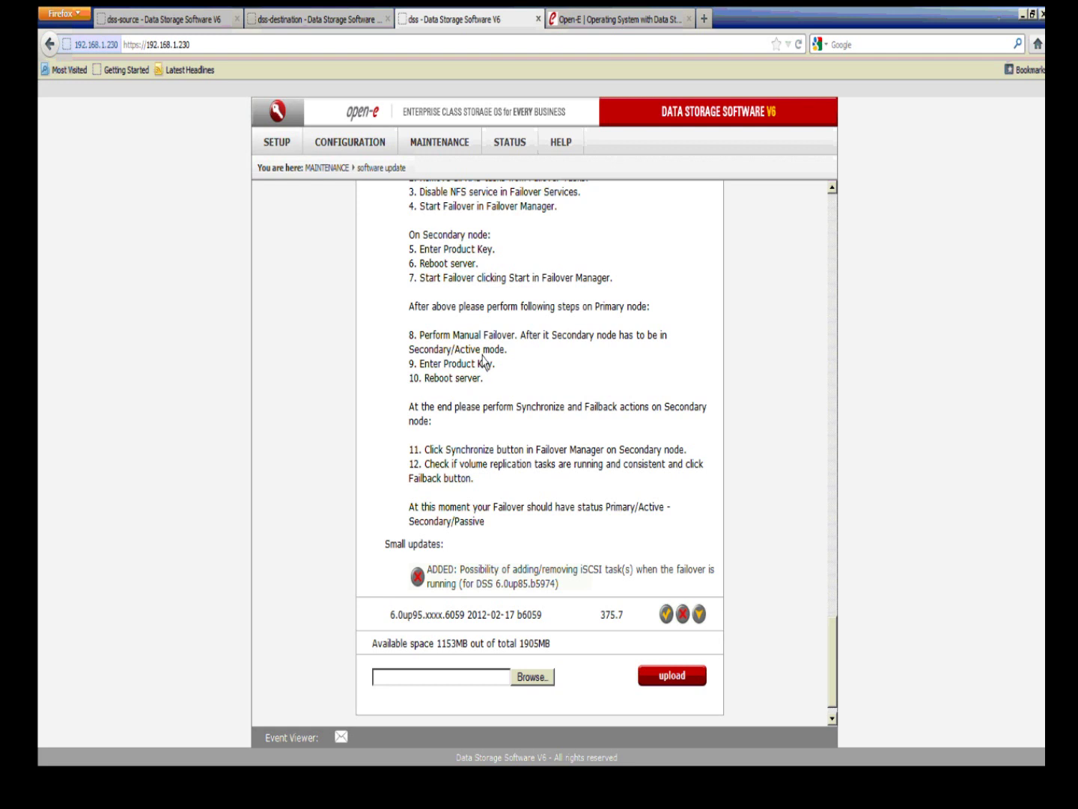
pyautogui.click(422, 588)
pyautogui.press('Return')
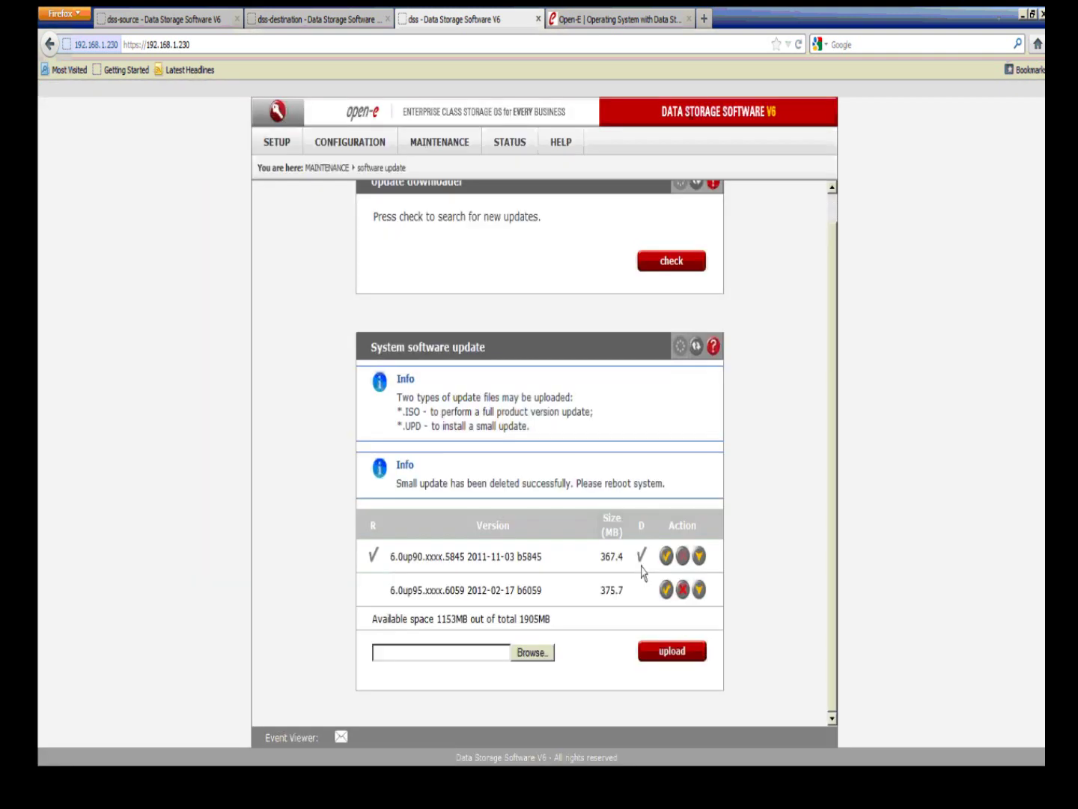
# Set version 6.0up95 b6059 as the default for the next system start and restart the DSS server
pyautogui.click(644, 584)
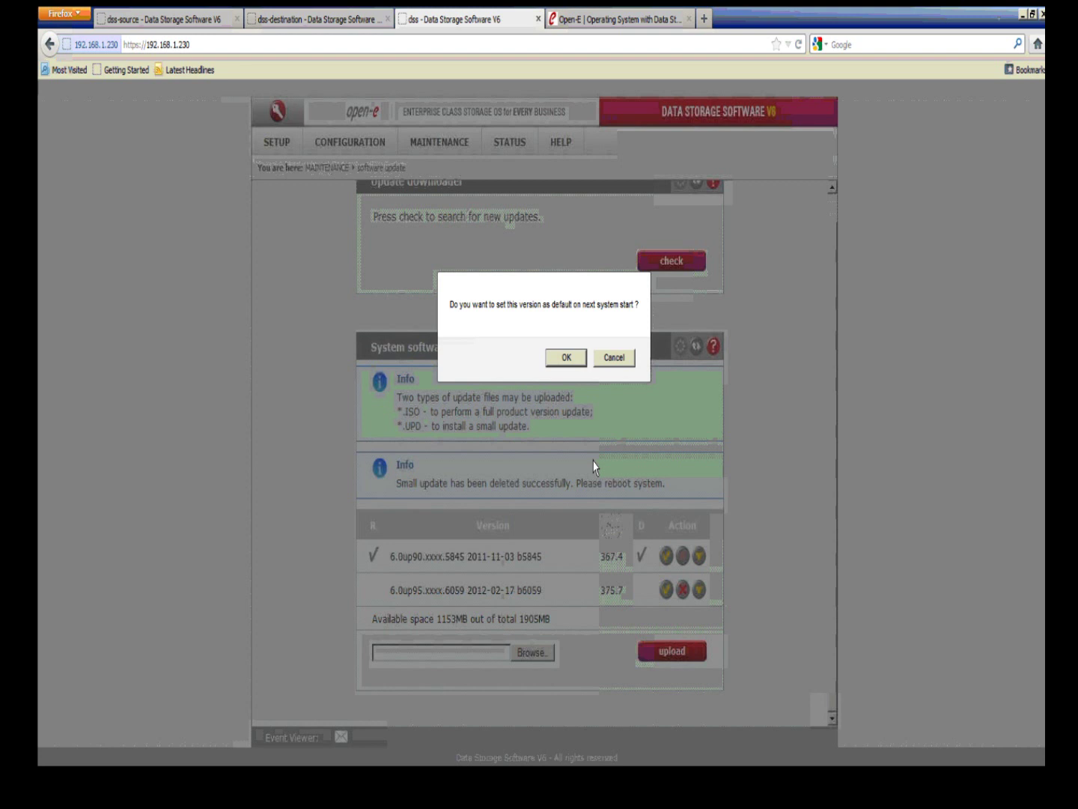
pyautogui.press('Return')
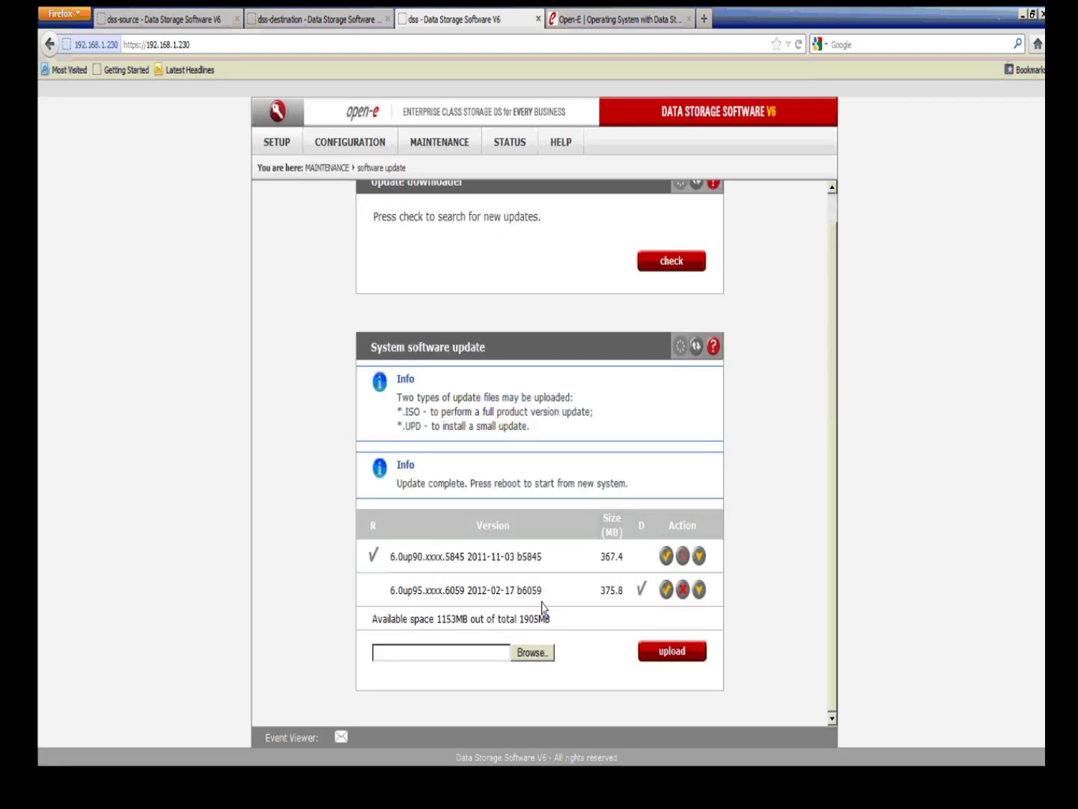
pyautogui.click(454, 150)
pyautogui.click(466, 163)
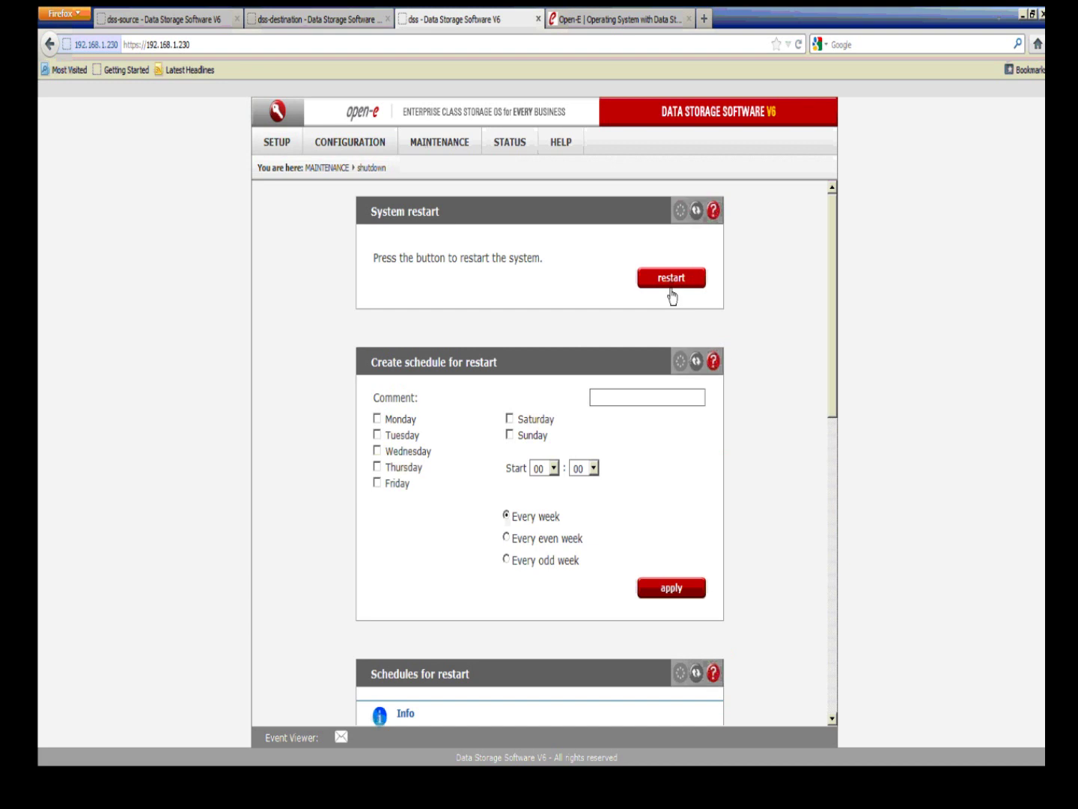
pyautogui.click(672, 294)
pyautogui.click(528, 360)
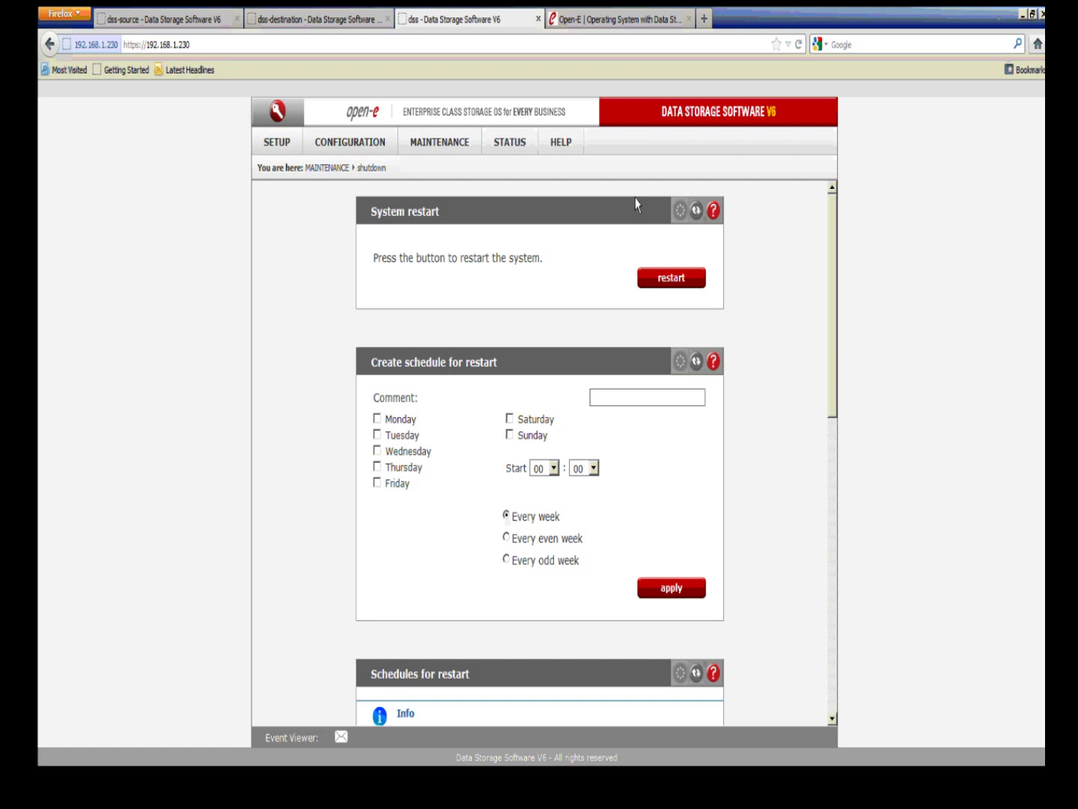
# Switch to the Open-E website, examine which support plans cover Small Updates in the support policy summary, and return to its home page
pyautogui.click(608, 22)
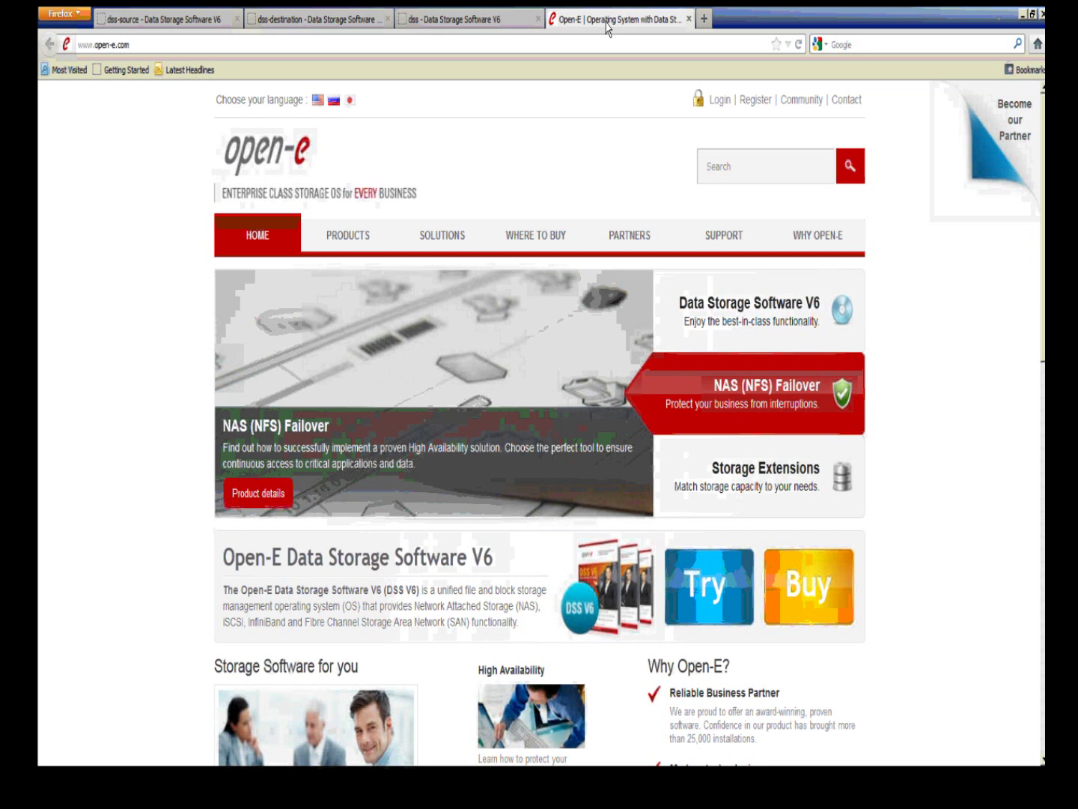
pyautogui.hotkey('ctrl', 'pageup')
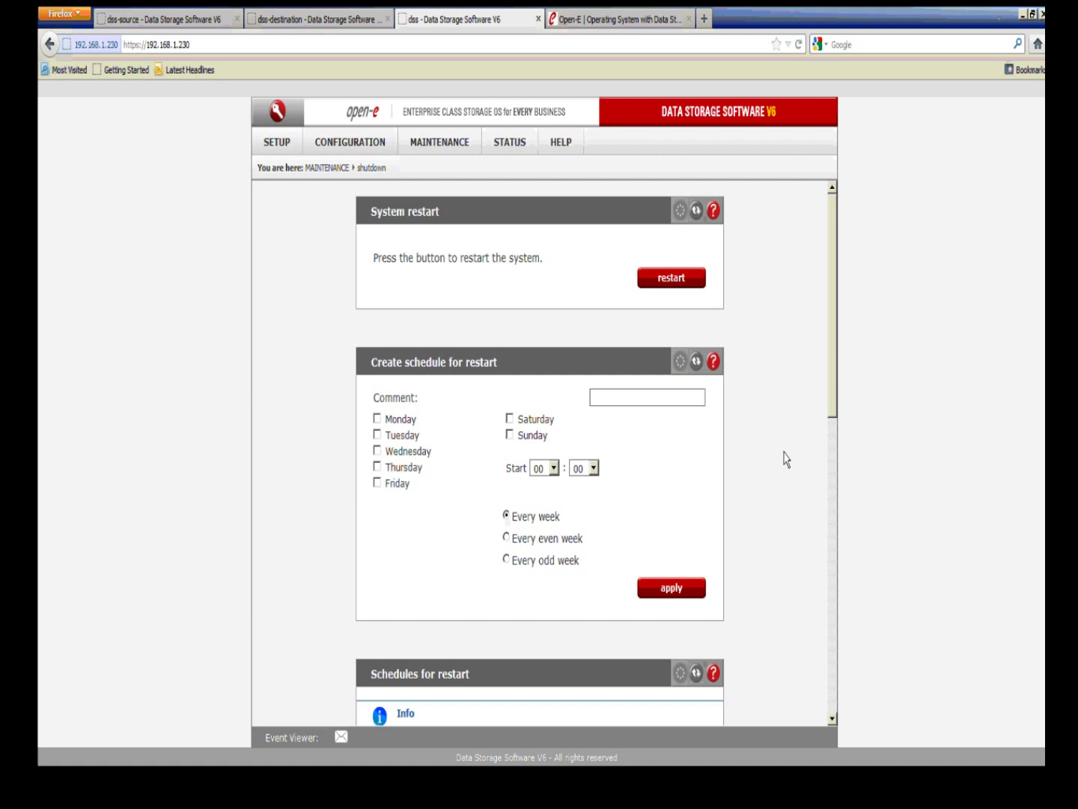
pyautogui.click(626, 22)
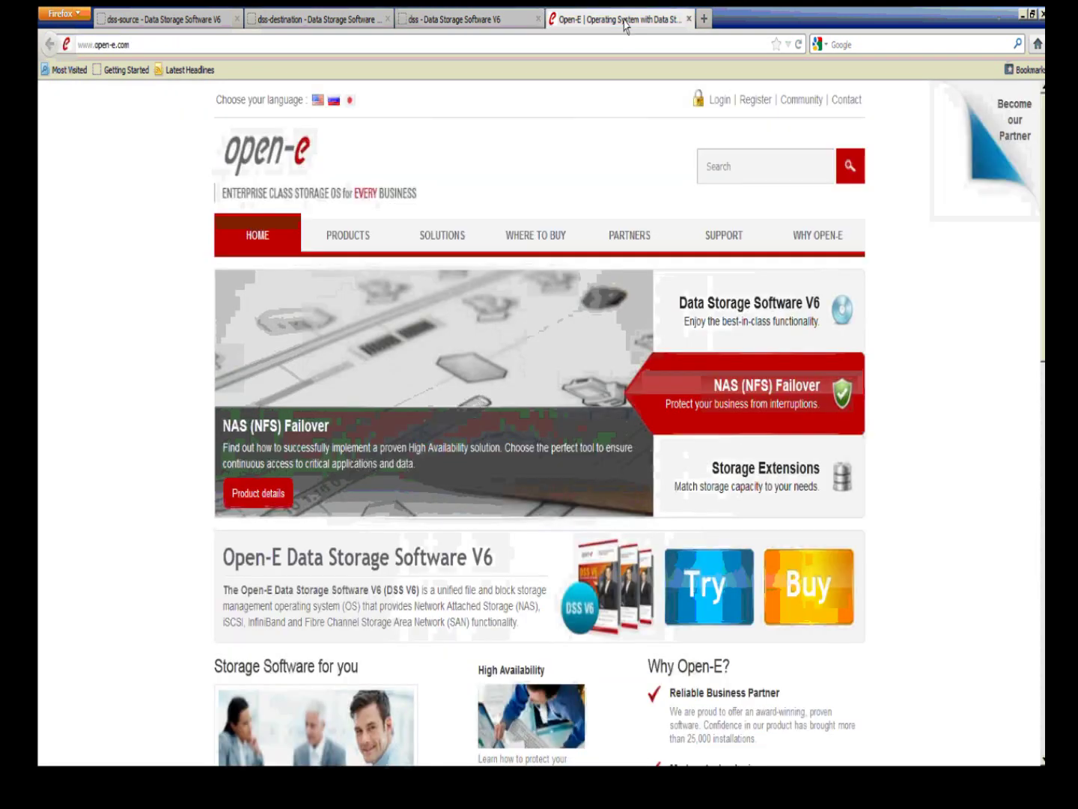
pyautogui.click(291, 508)
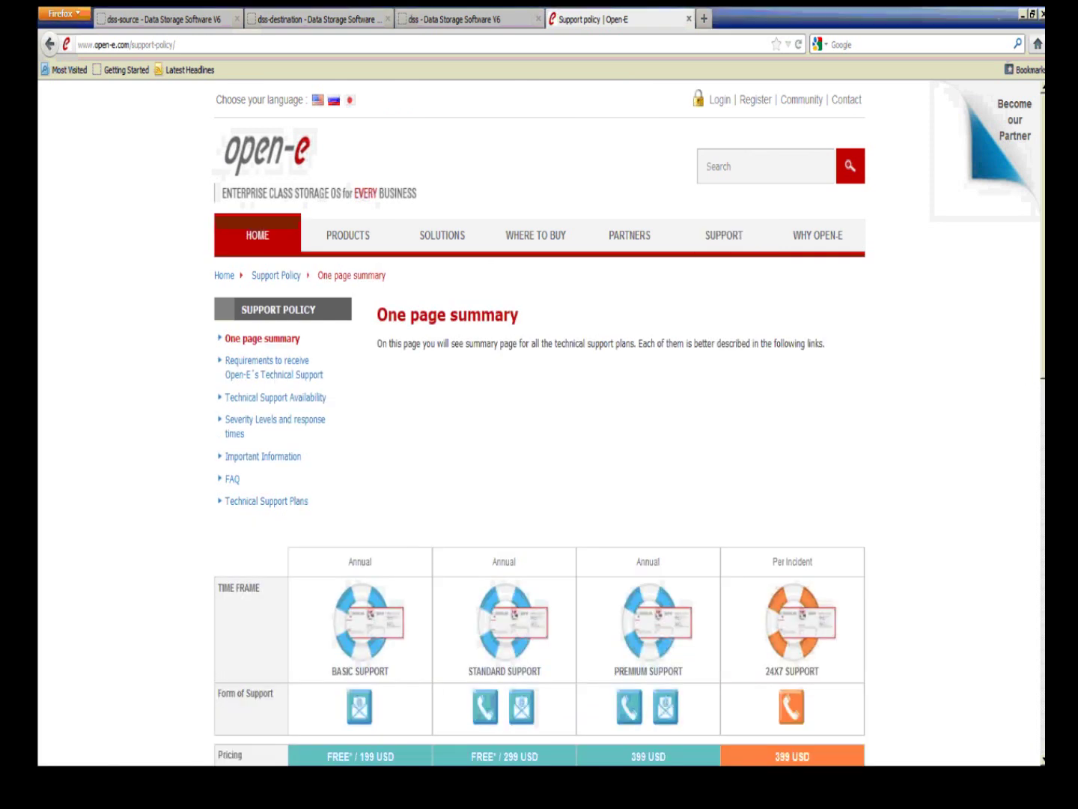
pyautogui.scroll(-3, 539, 419)
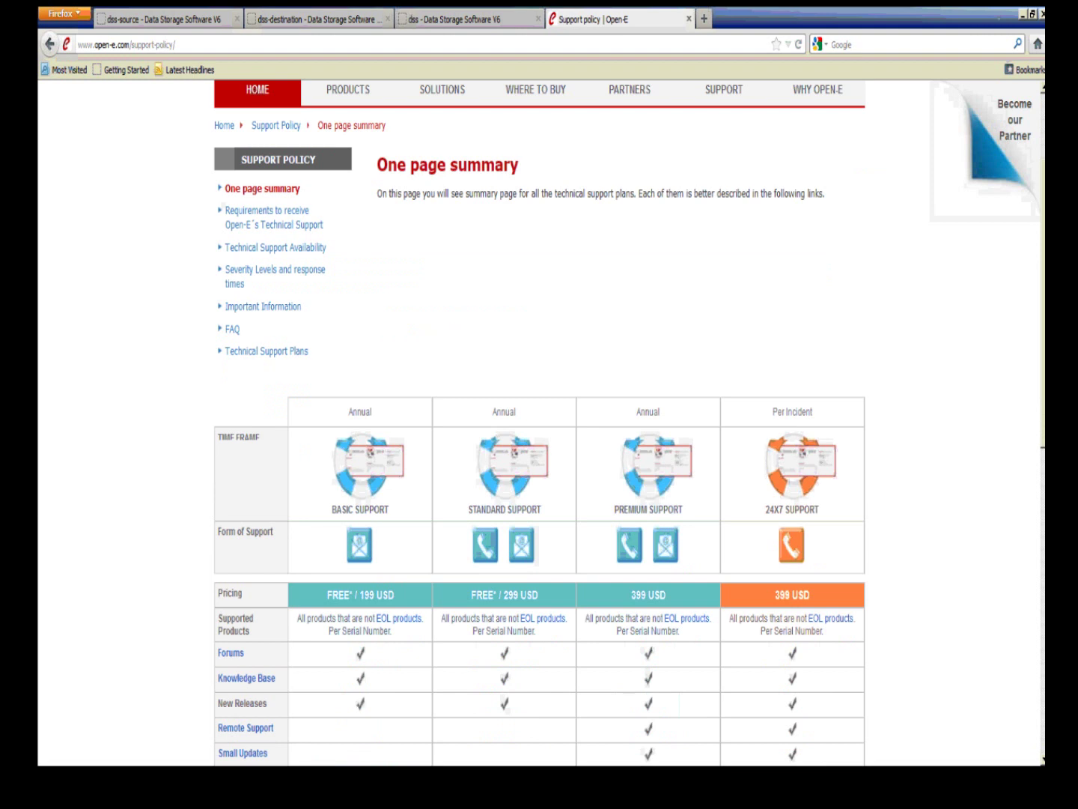
pyautogui.scroll(-3, 540, 419)
pyautogui.scroll(-1, 534, 412)
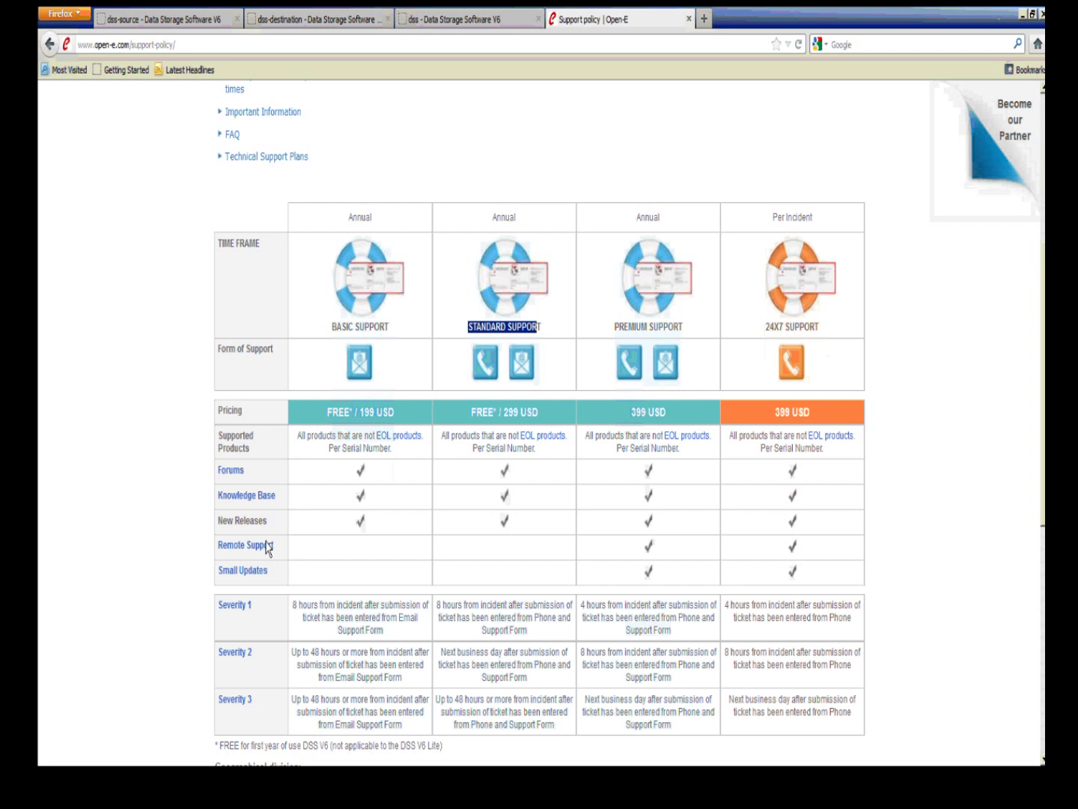
pyautogui.moveTo(274, 578); pyautogui.dragTo(219, 584)
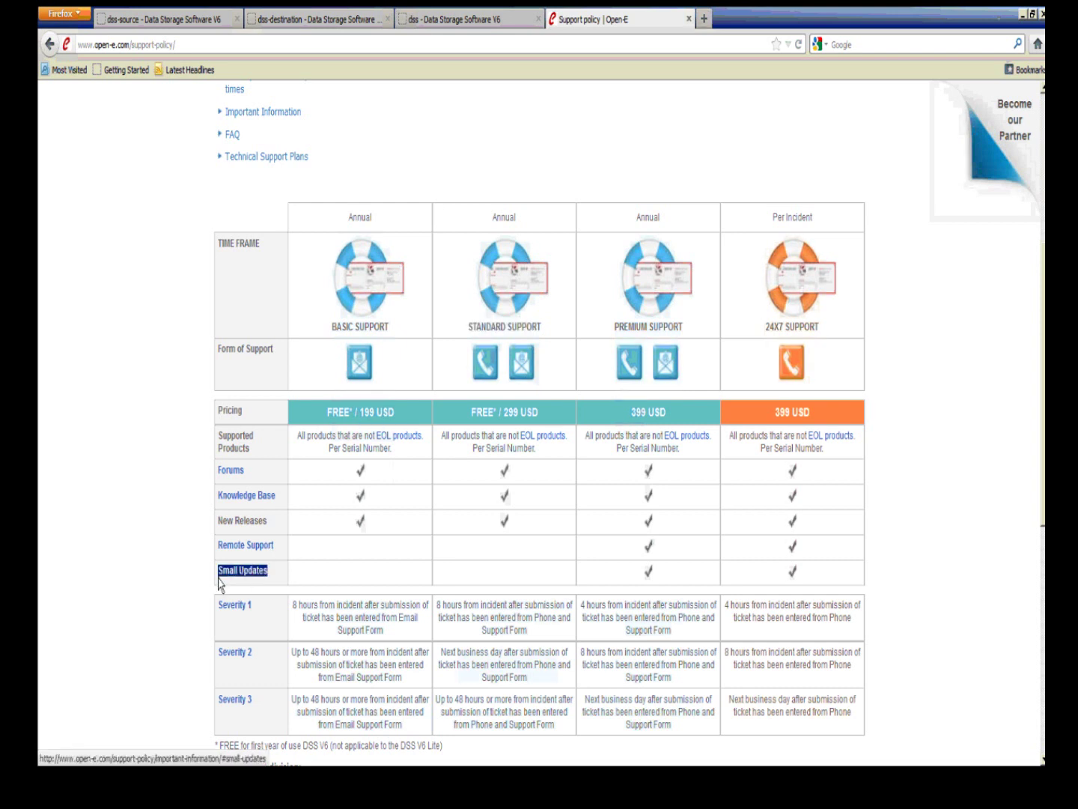
pyautogui.moveTo(687, 328); pyautogui.dragTo(612, 329)
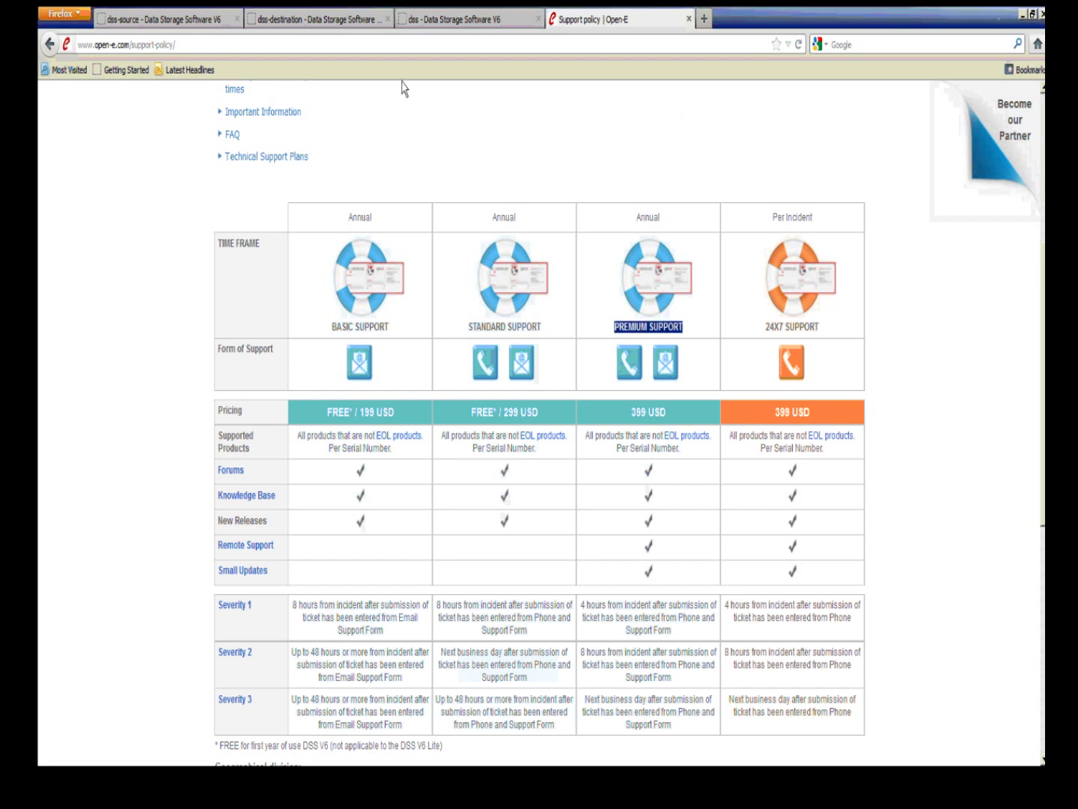
pyautogui.scroll(5, 405, 185)
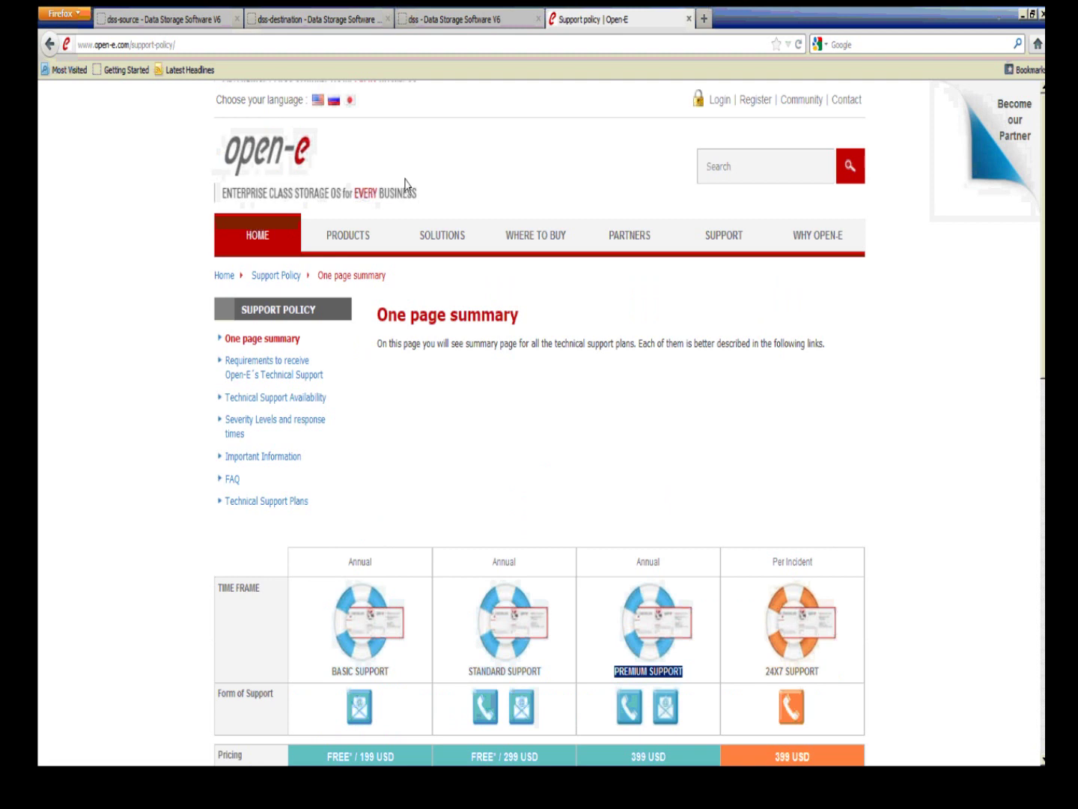
pyautogui.click(405, 184)
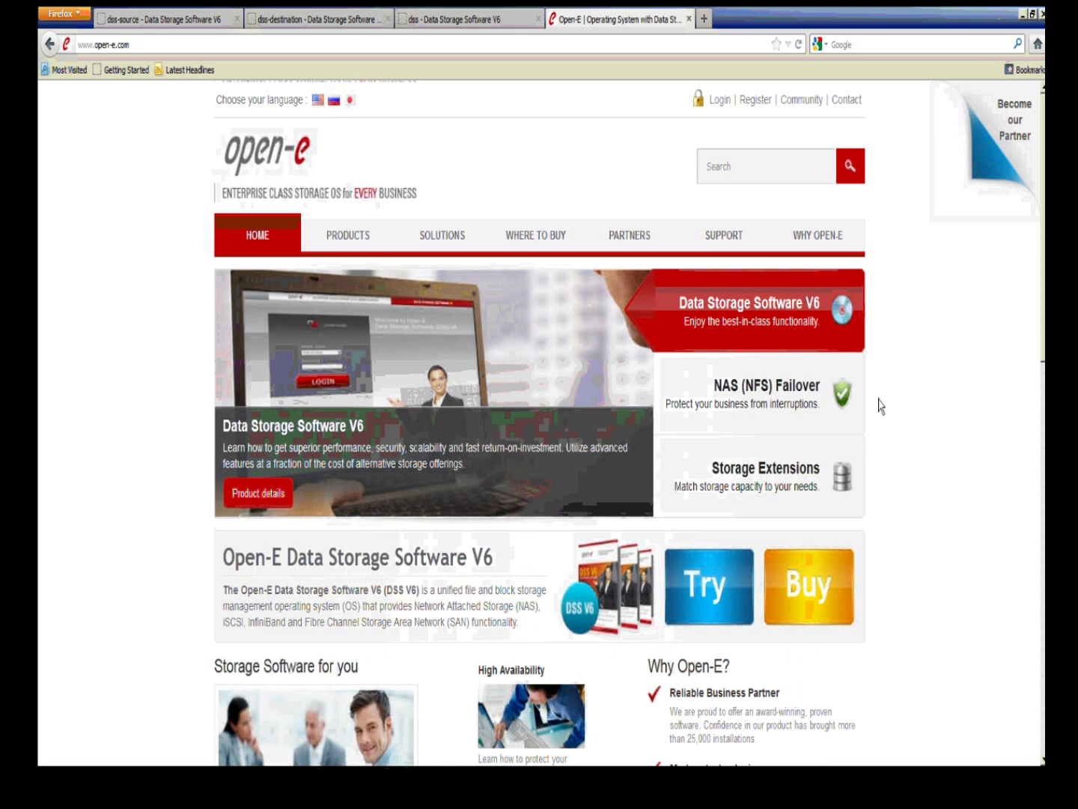